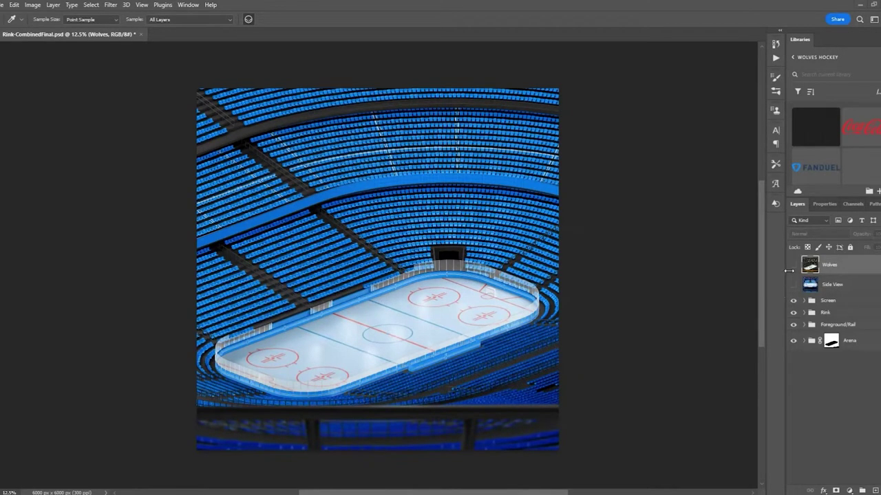
Show the Wolves layer to compare the branded design with the blank arena, and hide it again.
click(793, 265)
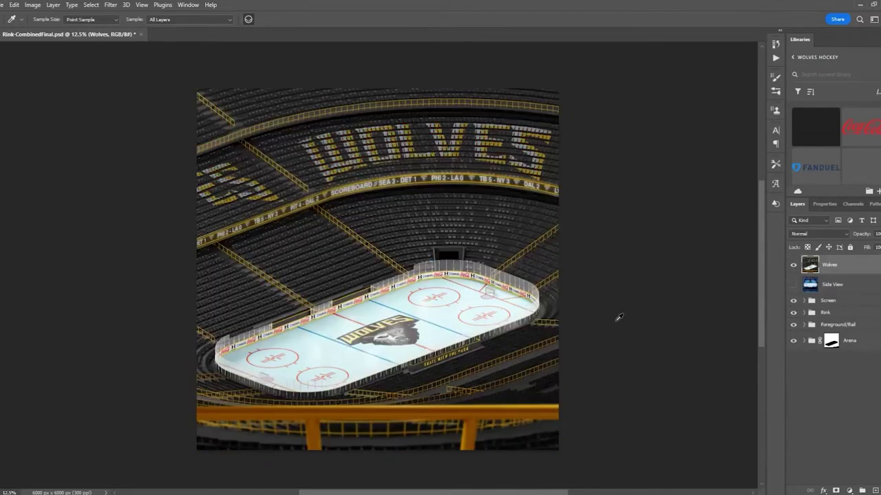
click(794, 266)
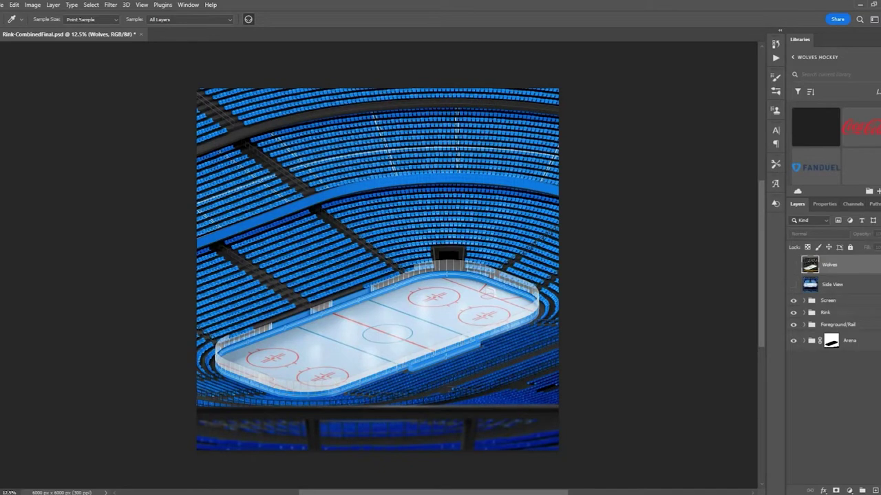
Enlarge the library area and browse the logos and color swatches in the Wolves Hockey library.
drag(805, 195, 806, 253)
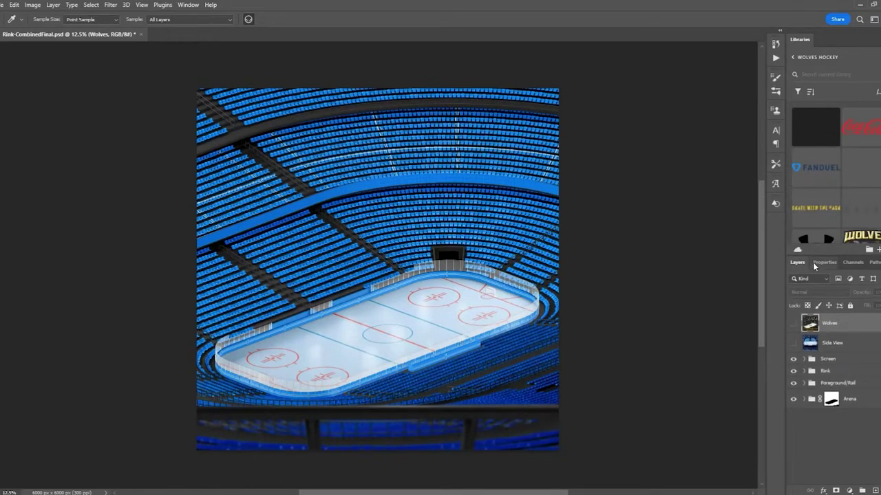
scroll(821, 172, down, 3)
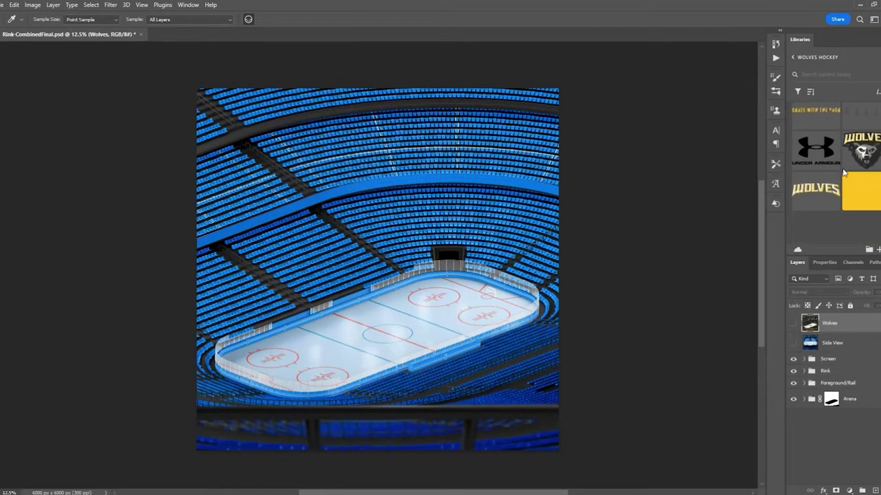
scroll(836, 177, up, 3)
mouse_move(836, 177)
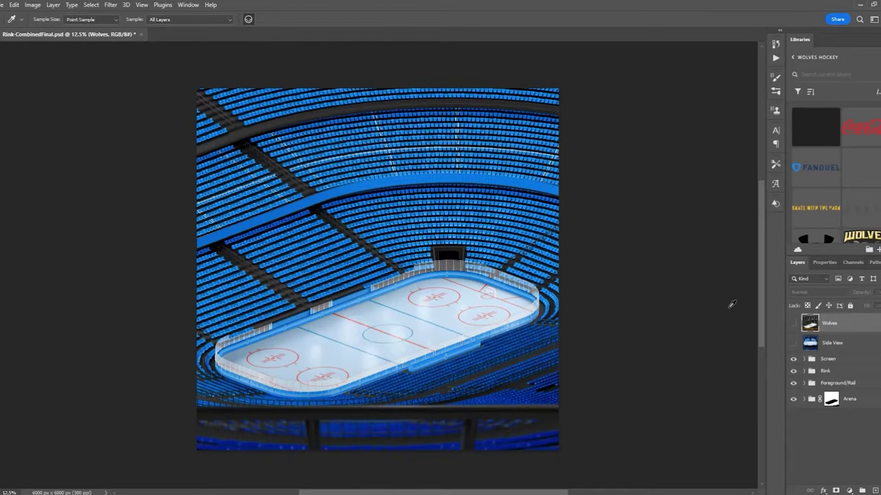
Preview the Side View layer's version of the rink and hide it again.
click(793, 343)
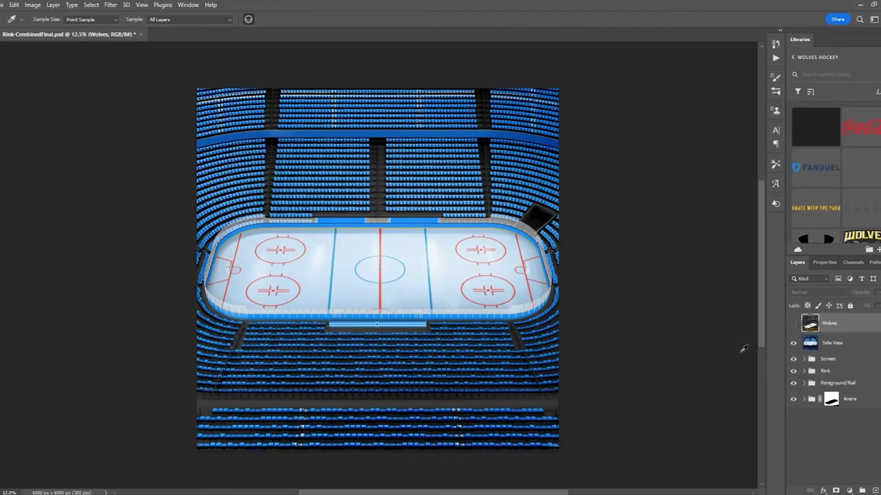
click(793, 344)
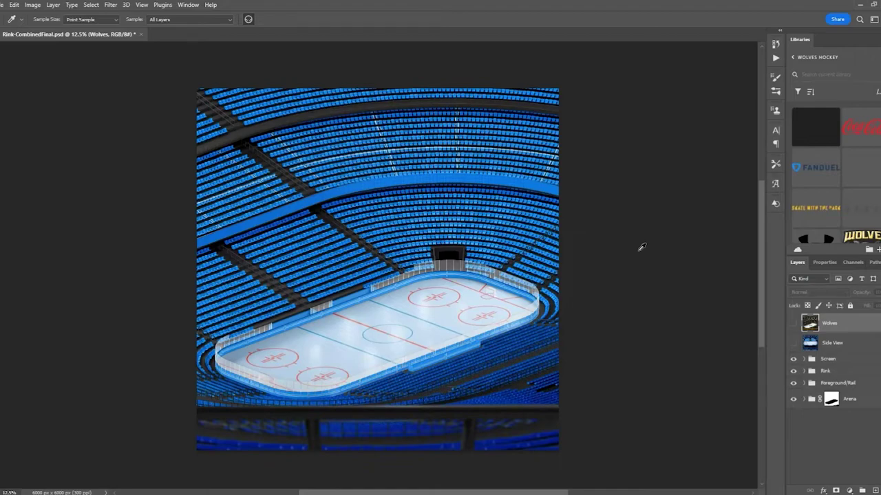
Examine the lower-bowl seats, stair railings and the curved band below the upper deck in close-up.
key(ctrl+plus)
key(ctrl+plus)
key(ctrl+plus)
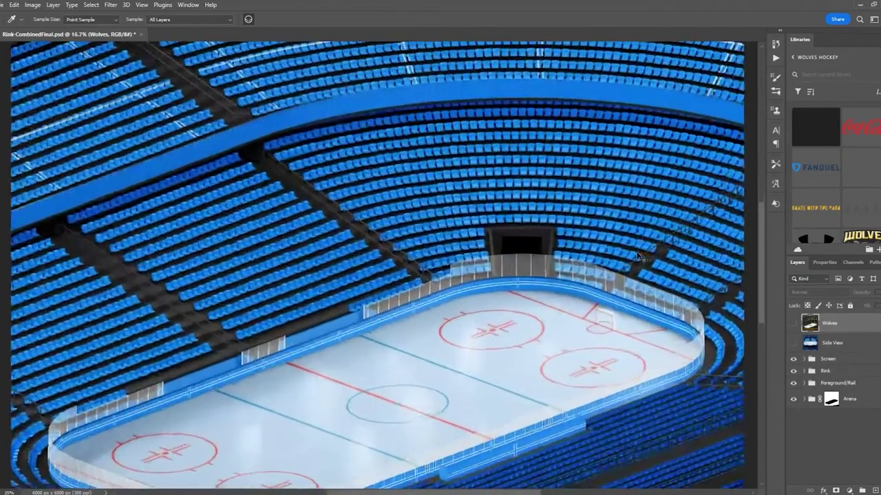
key(ctrl+plus)
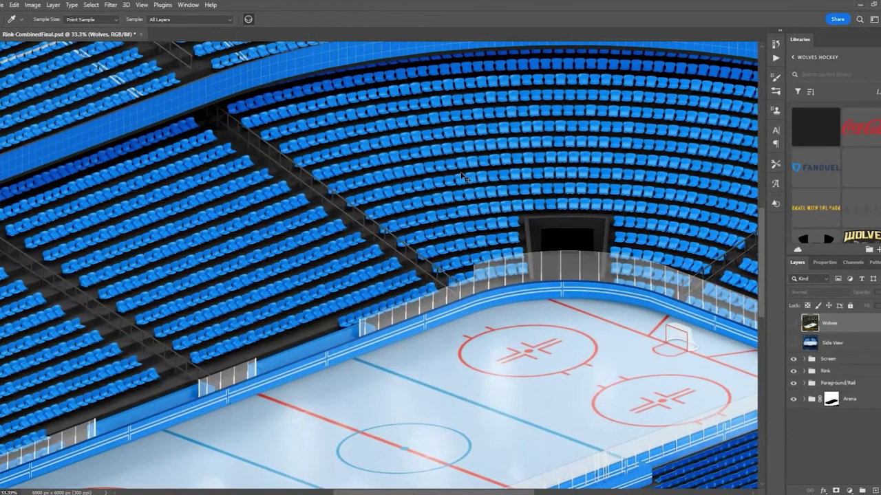
key(ctrl+plus)
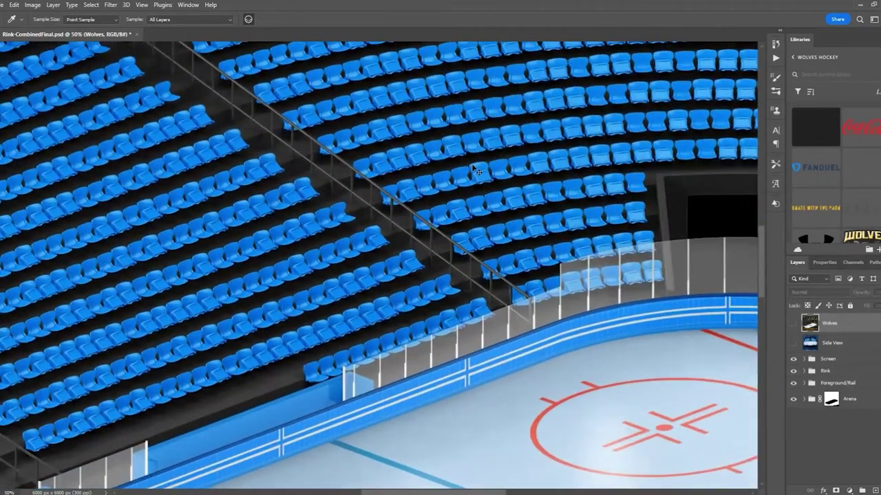
key(ctrl+plus)
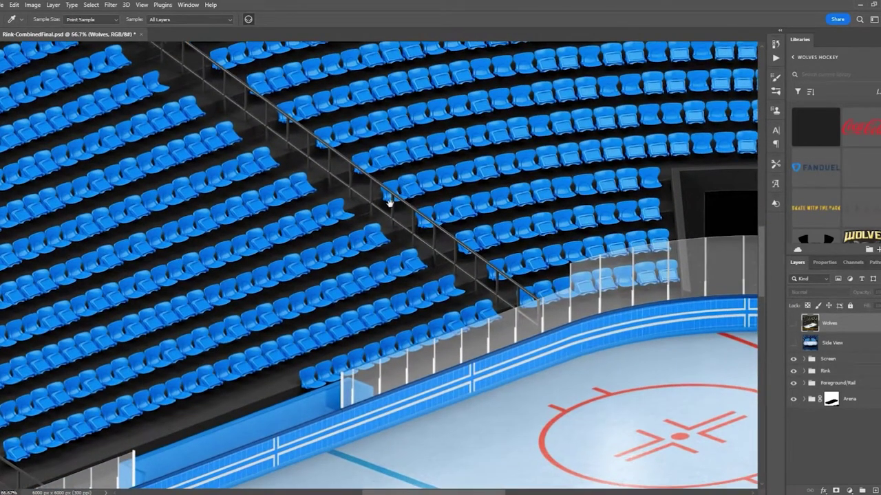
drag(341, 186, 317, 249)
drag(413, 157, 456, 263)
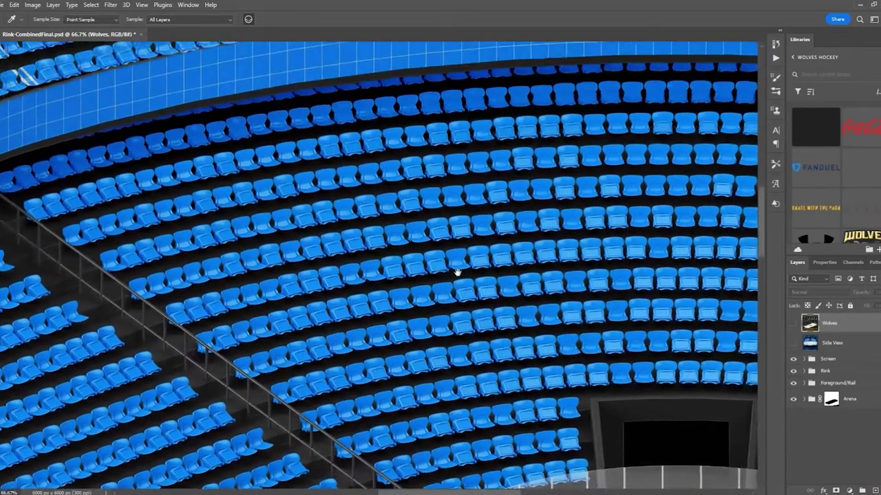
drag(516, 190, 475, 281)
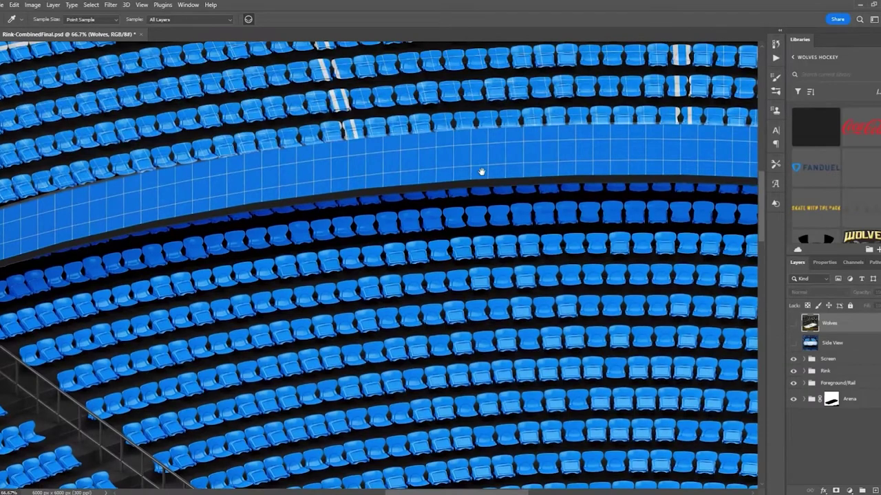
drag(475, 174, 474, 228)
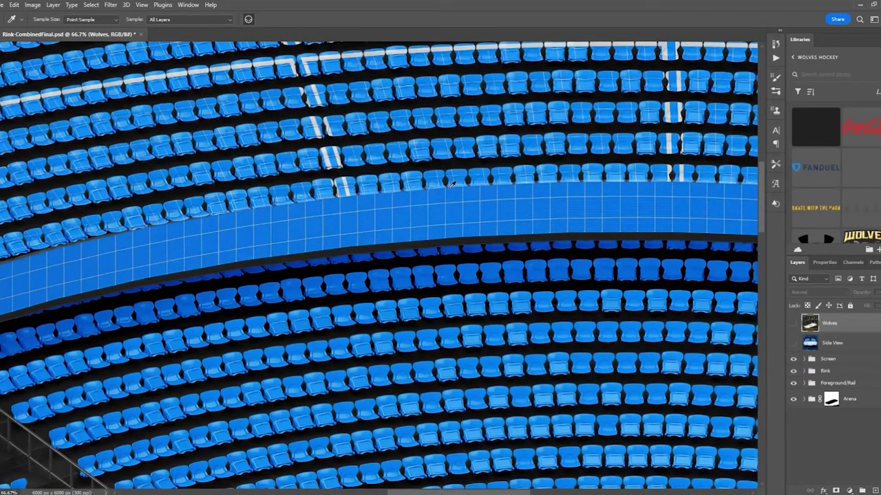
Compare the upper-deck seats and curved band with their branded version by toggling the Wolves layer on and off.
drag(625, 206, 370, 337)
scroll(375, 334, down, 3)
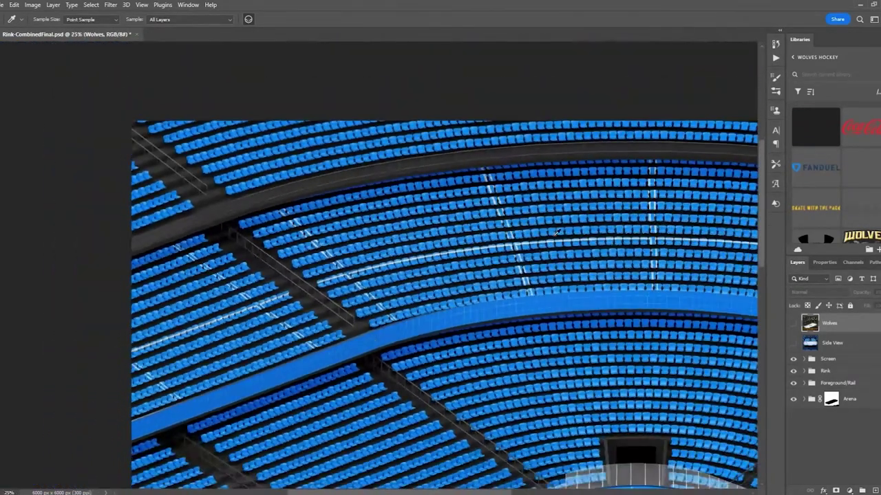
drag(557, 233, 409, 262)
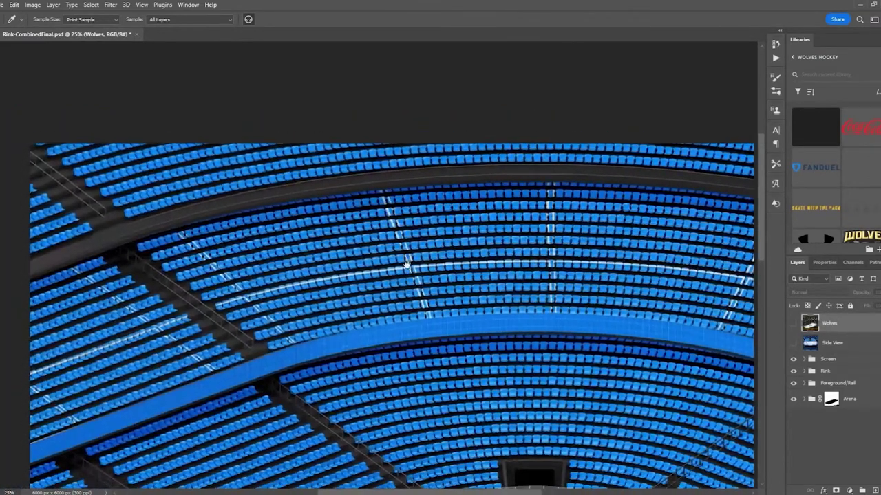
click(793, 324)
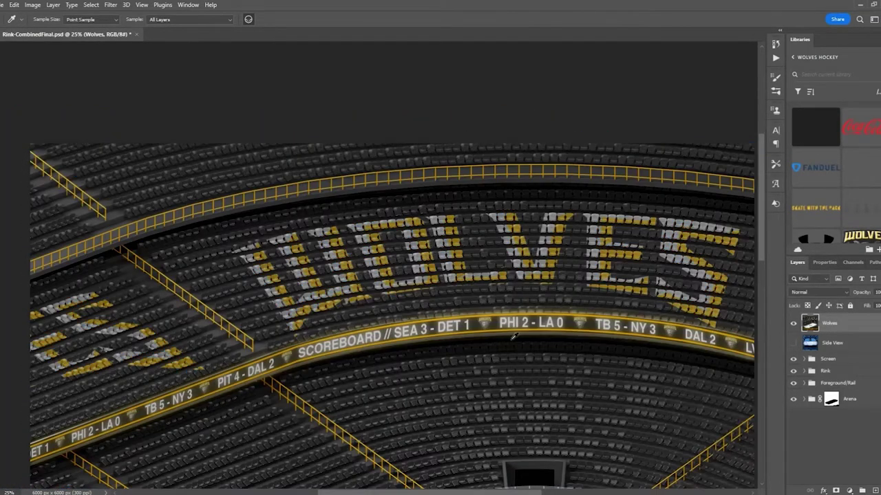
click(792, 323)
Check what the Foreground/Rail group contributes along the arena's lower edge by hiding and restoring it.
drag(389, 290, 307, 289)
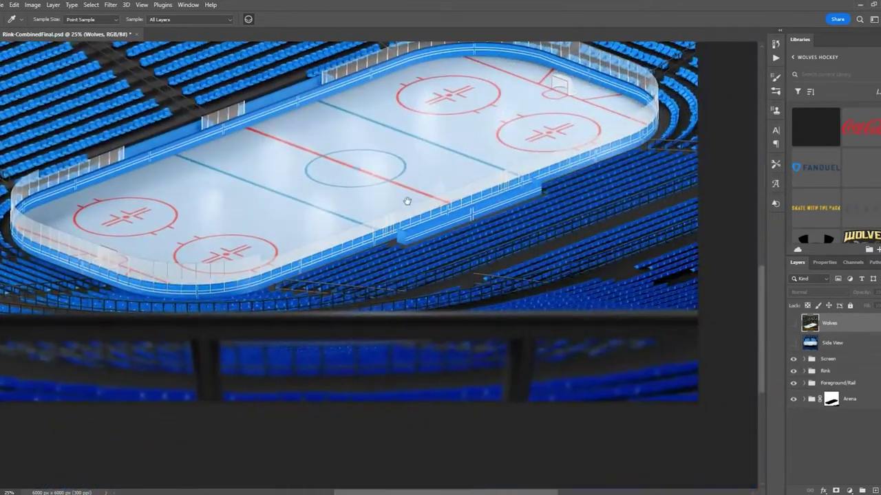
drag(406, 201, 479, 170)
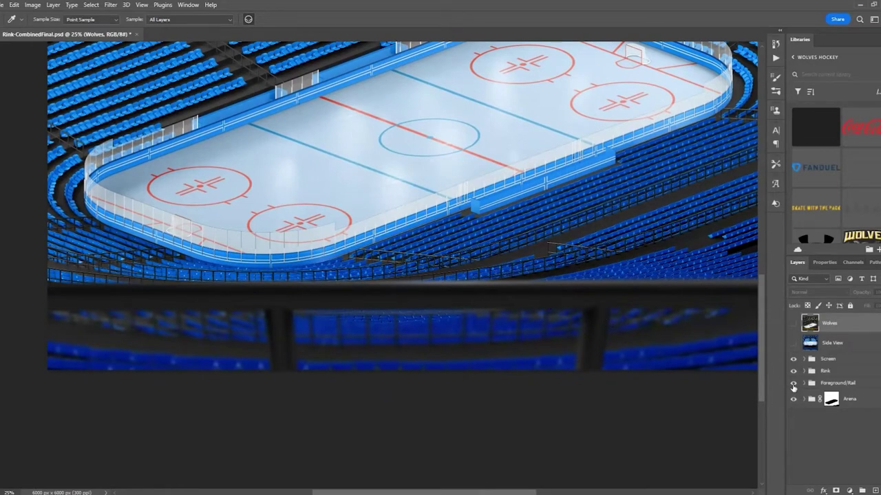
drag(511, 305, 466, 290)
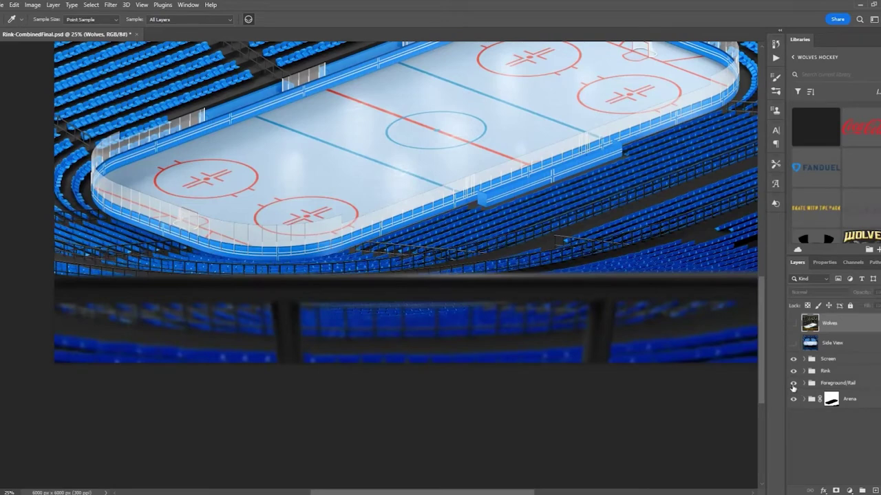
click(792, 383)
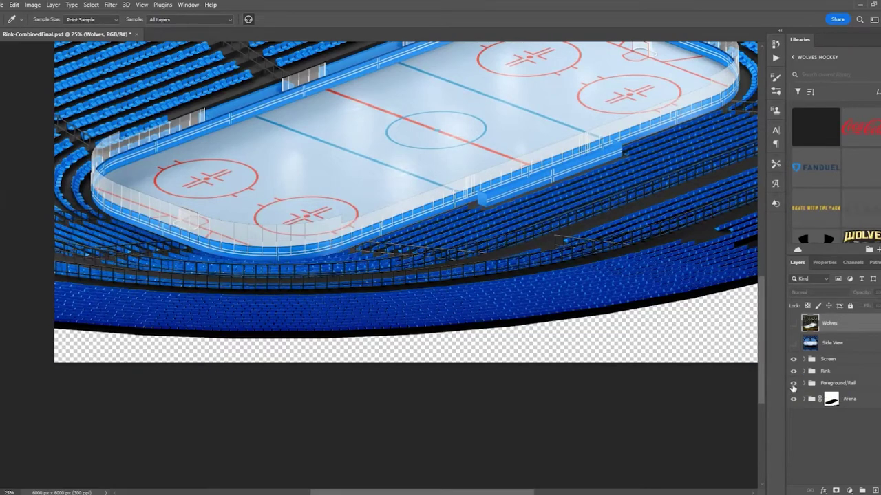
click(792, 385)
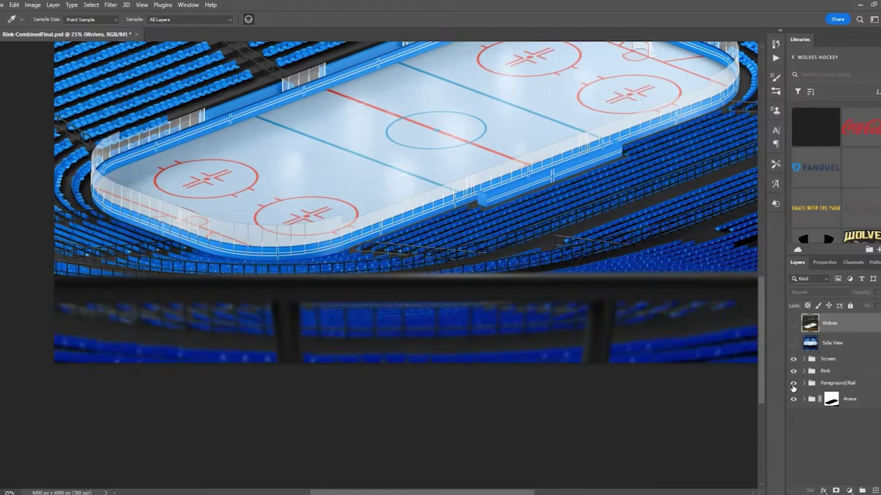
Examine the rink's ice markings, boards and glass from the far end to the near corner.
key(ctrl+0)
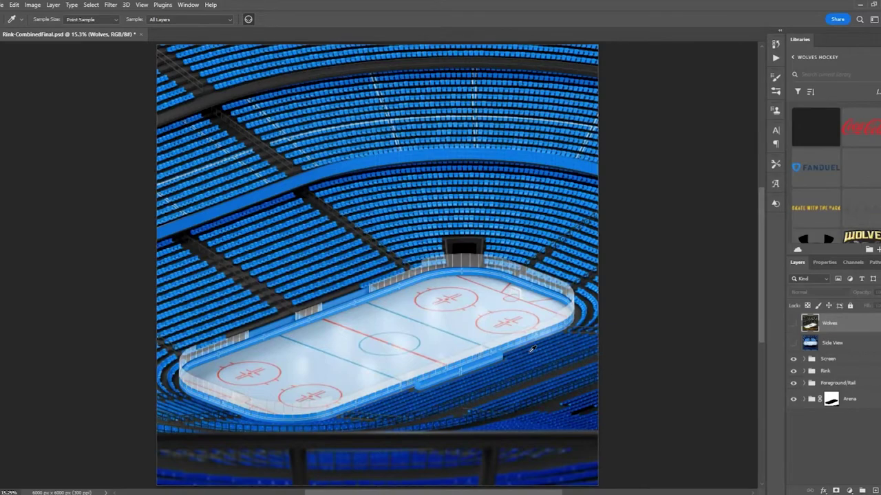
key(ctrl+plus)
key(ctrl+plus)
key(ctrl+plus)
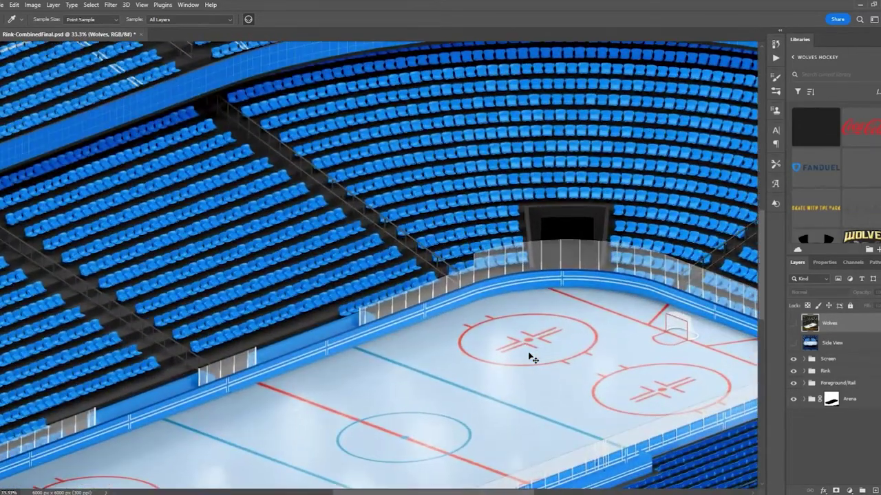
key(ctrl+plus)
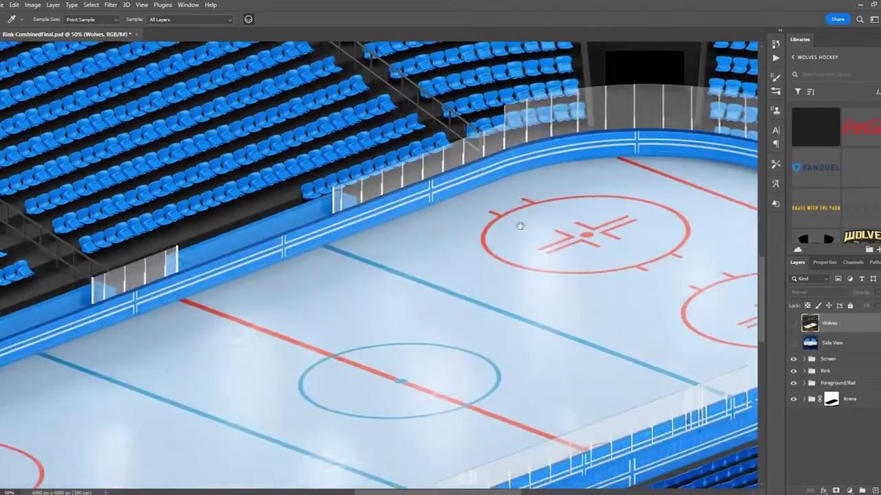
scroll(358, 278, down, 4)
scroll(358, 278, left, 5)
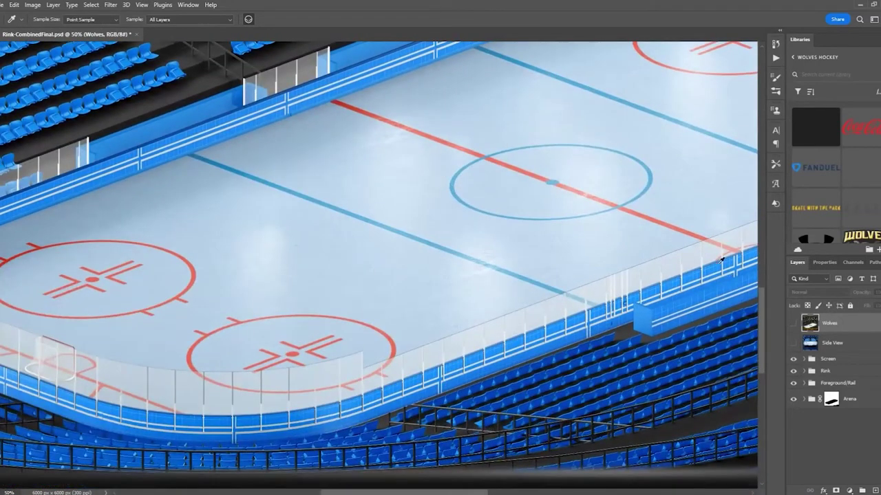
drag(640, 200, 385, 335)
drag(603, 214, 440, 270)
drag(84, 383, 232, 328)
drag(112, 395, 486, 232)
drag(231, 304, 376, 255)
Inspect the near goal, ice texture, tiled boards and transparent glass at 200% magnification.
scroll(372, 263, up, 2)
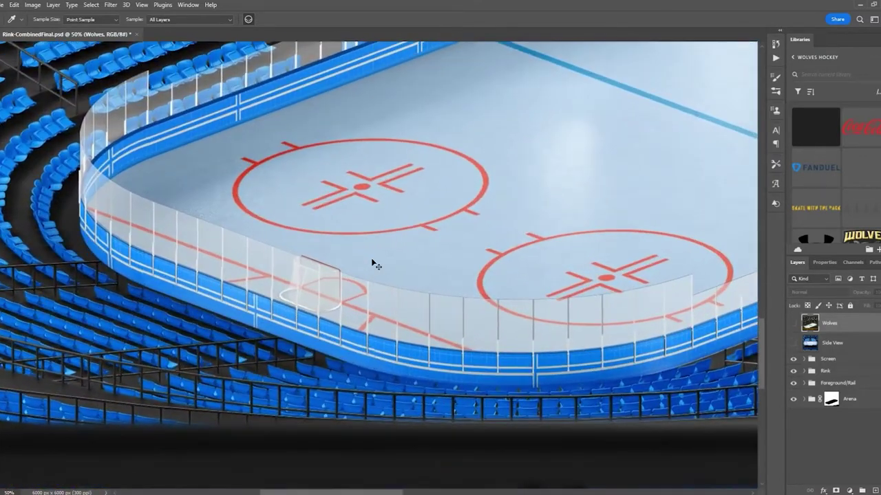
scroll(372, 264, up, 1)
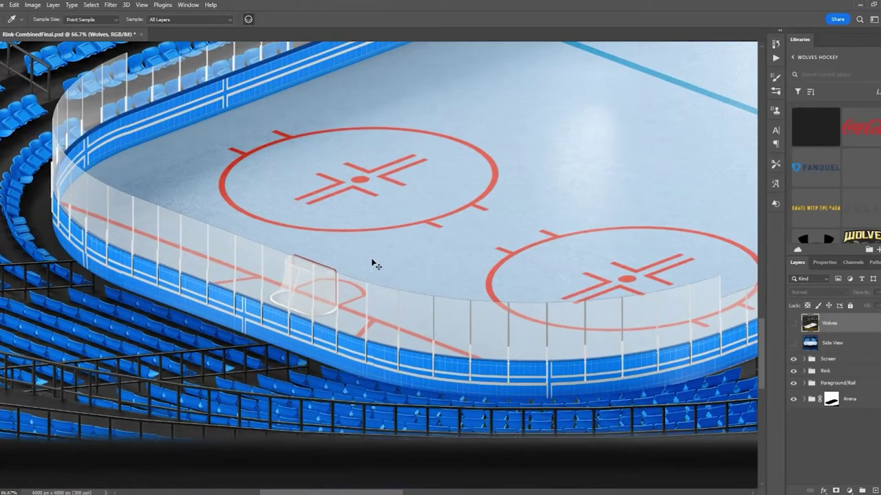
scroll(372, 264, up, 2)
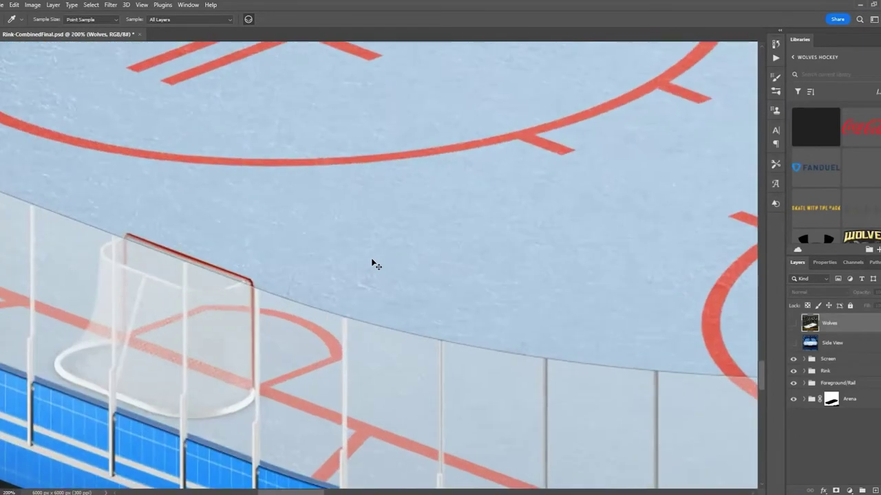
drag(390, 193, 415, 328)
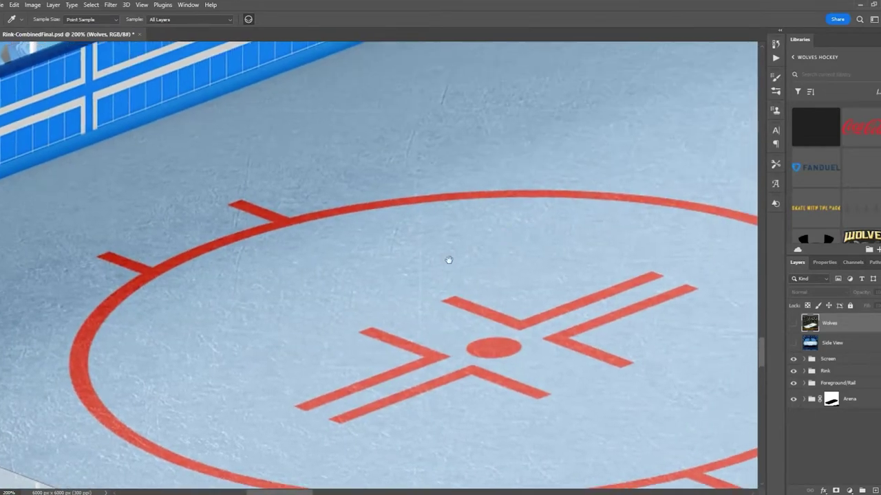
drag(448, 260, 238, 332)
drag(466, 250, 181, 270)
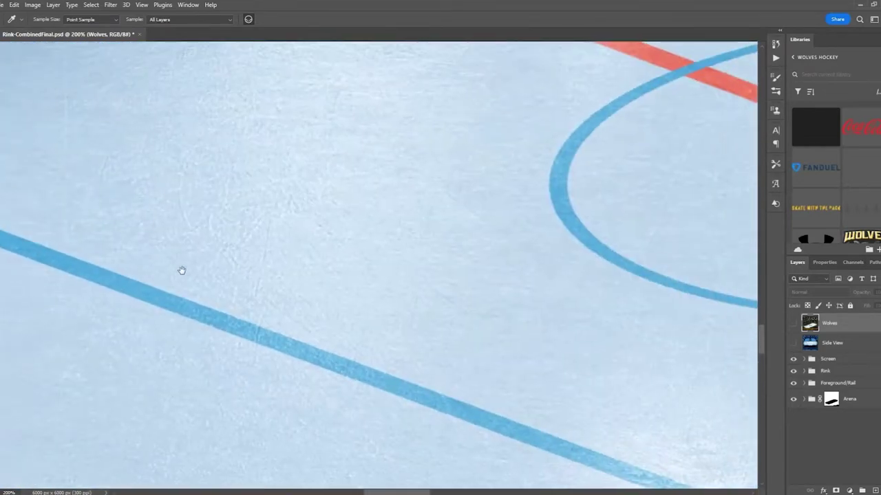
drag(452, 274, 73, 299)
drag(483, 274, 159, 412)
drag(599, 269, 235, 247)
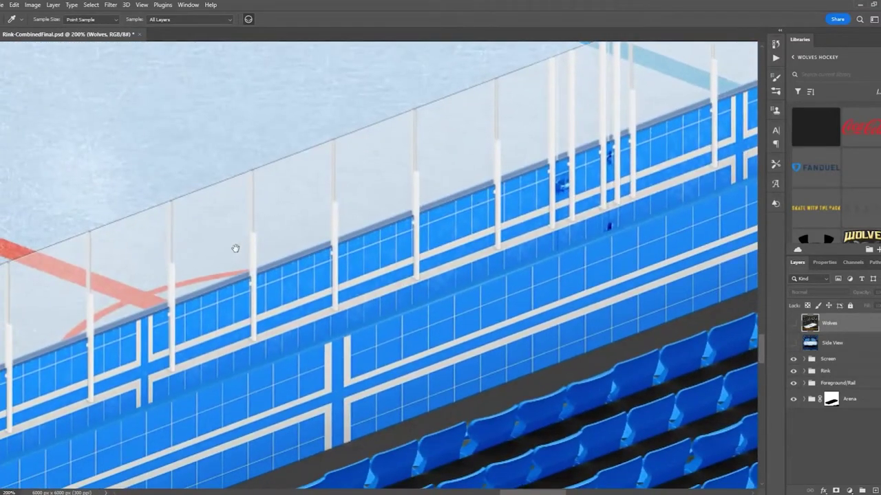
drag(290, 226, 259, 303)
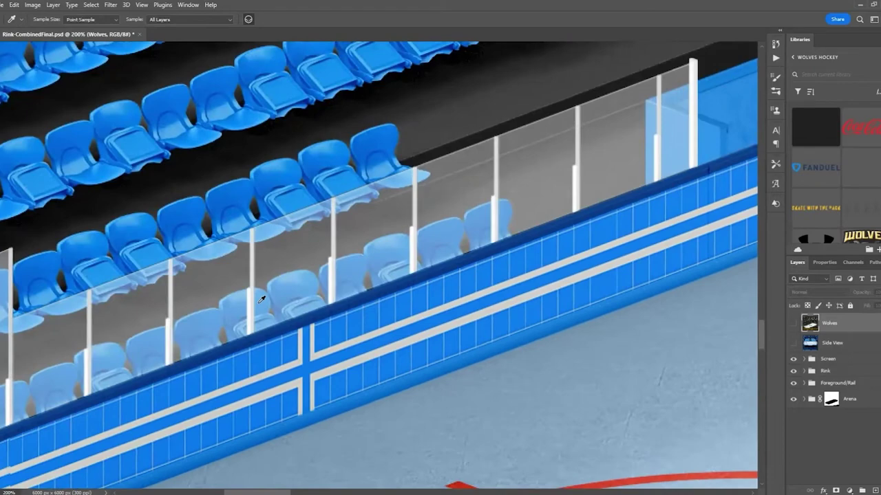
Fit the whole arena in view and make the Wolves layer visible.
key(ctrl+0)
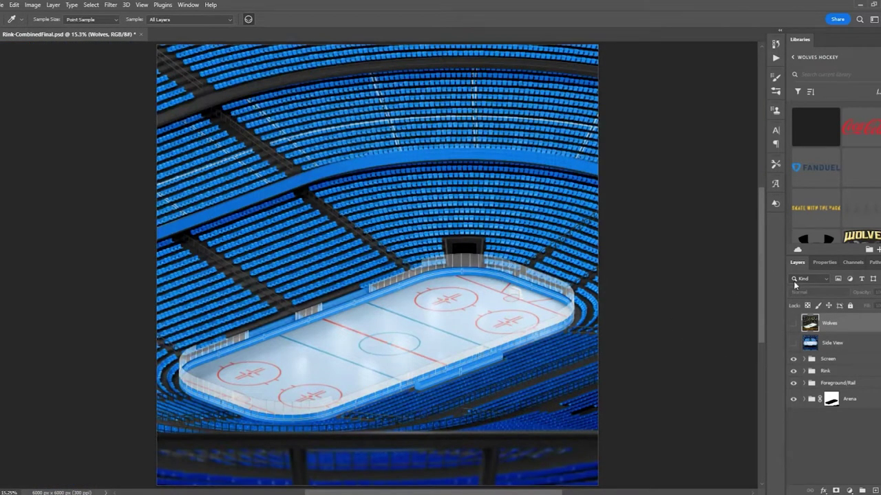
click(794, 325)
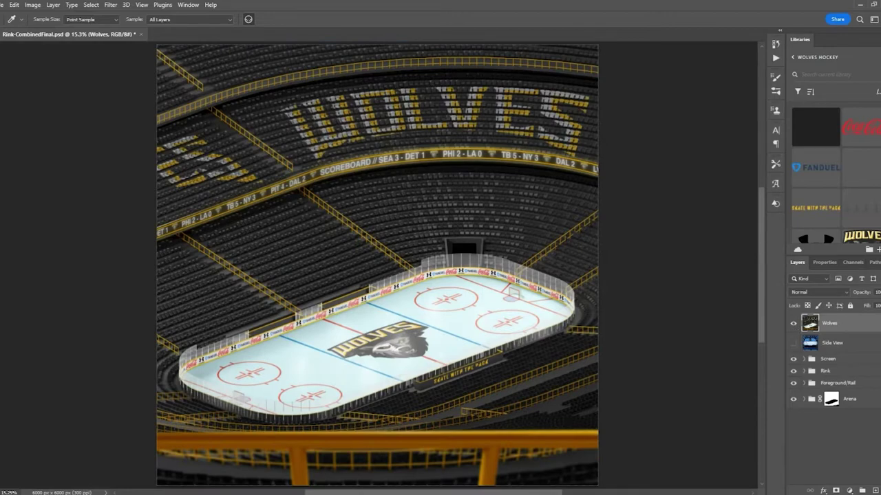
Scale the Wolves layer down to a small reference image in the canvas's upper-left corner.
key(v)
drag(598, 485, 288, 172)
click(448, 19)
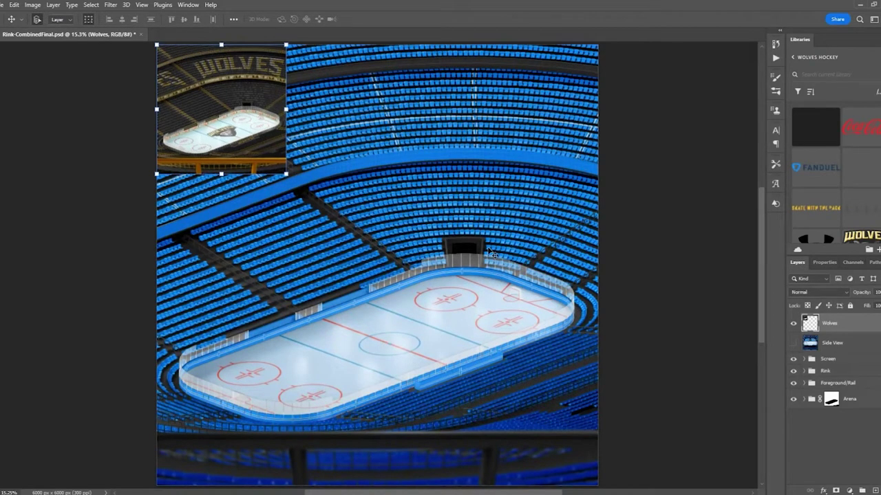
Expand the Arena group and recolor its Floor Color layer with the Gray library color.
click(805, 400)
scroll(842, 391, down, 3)
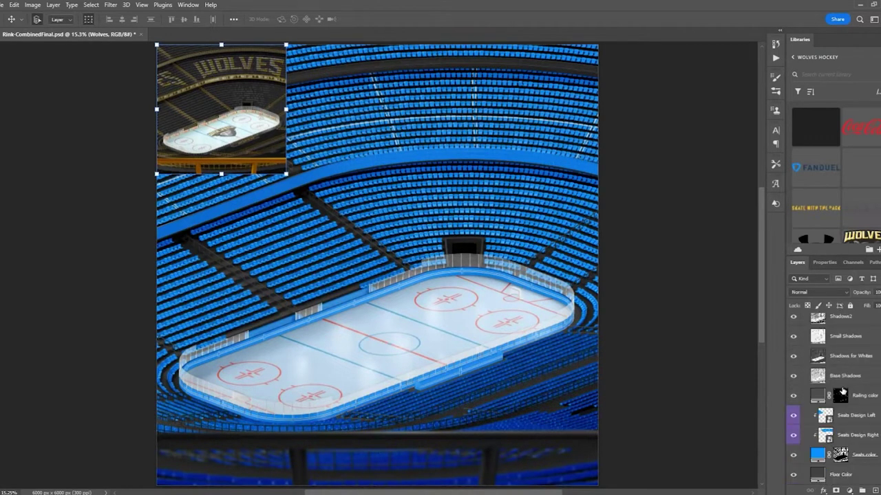
click(834, 474)
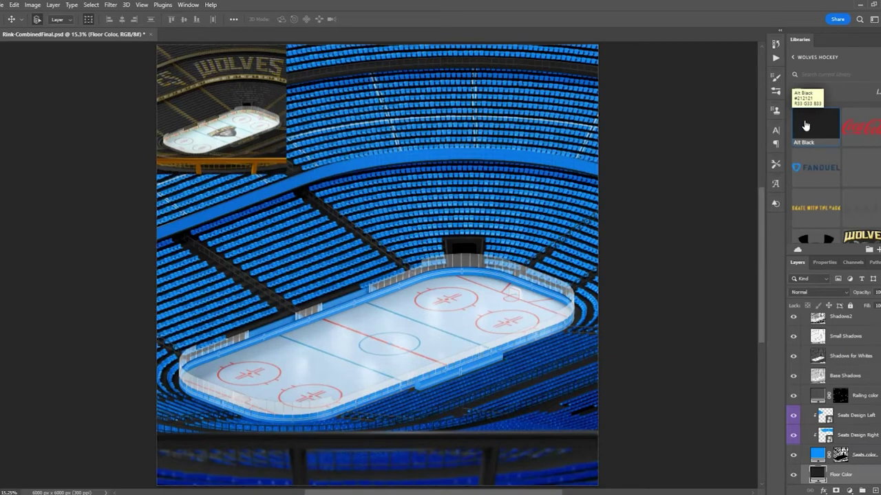
scroll(812, 127, down, 2)
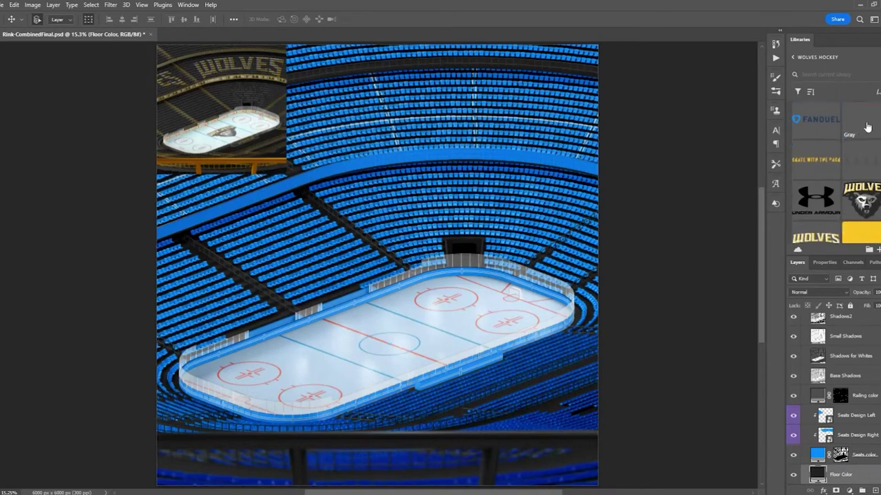
drag(867, 128, 598, 141)
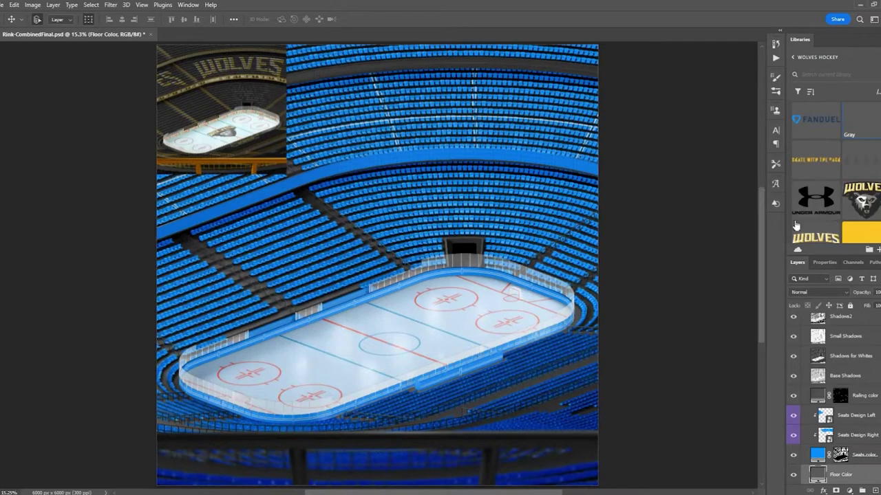
Recolor the arena's Seats color layer with the Alt Black library color.
click(868, 461)
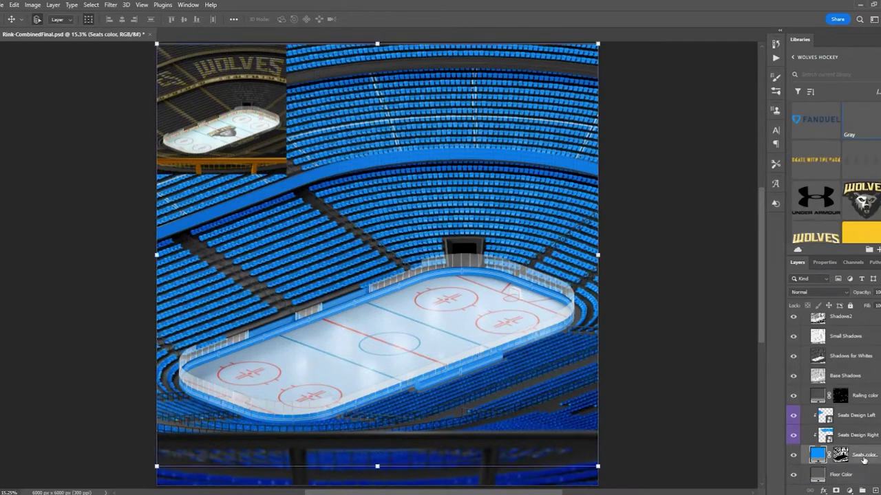
scroll(827, 180, up, 1)
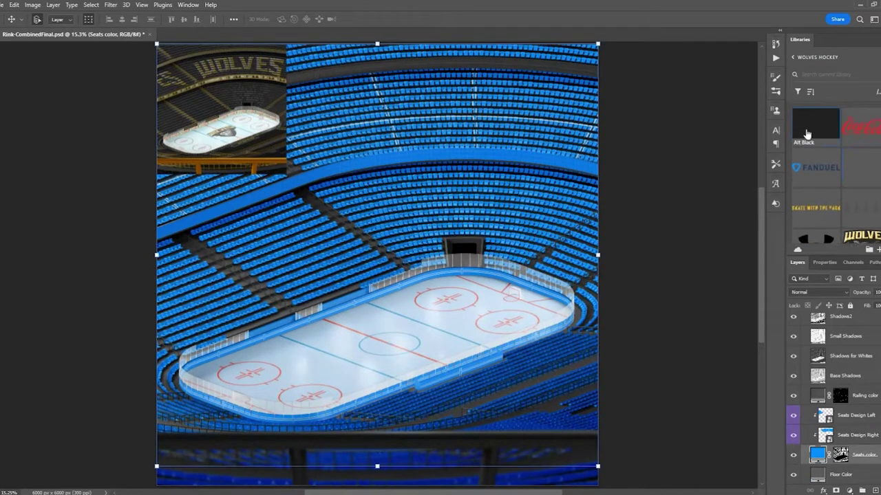
click(808, 132)
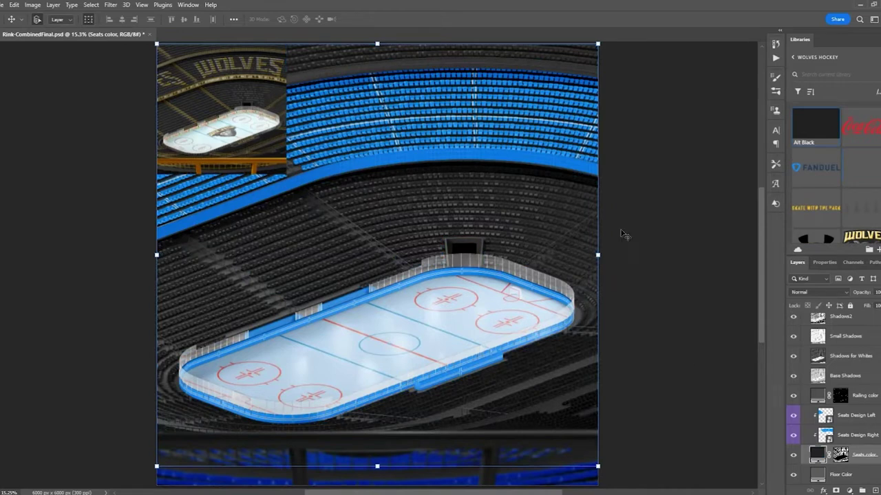
Try pure black 000000 as the seat color and restore the Alt Black library color.
double_click(816, 454)
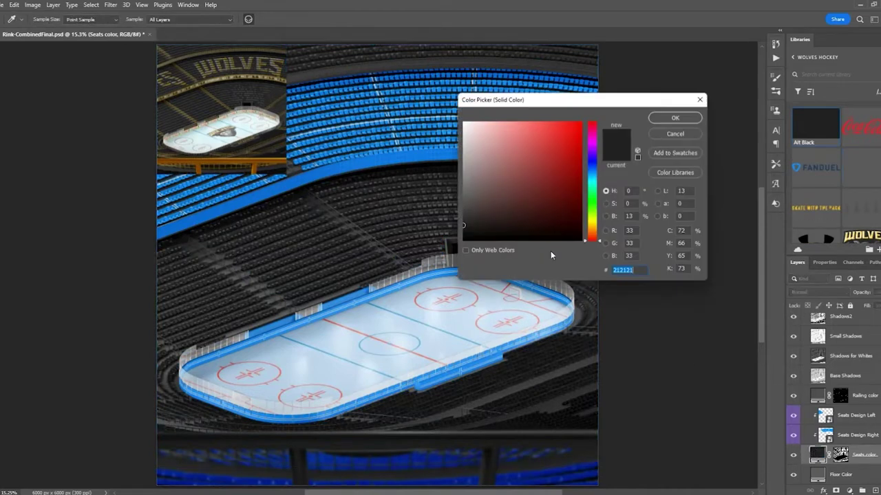
click(451, 262)
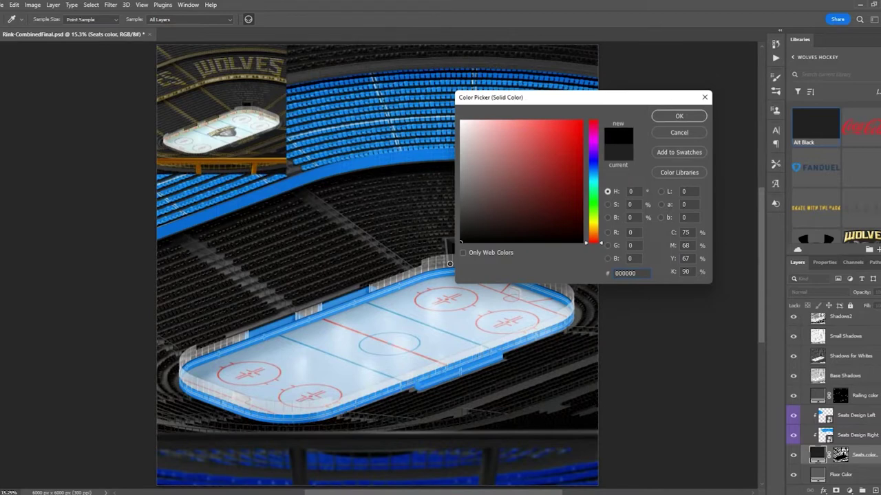
click(677, 133)
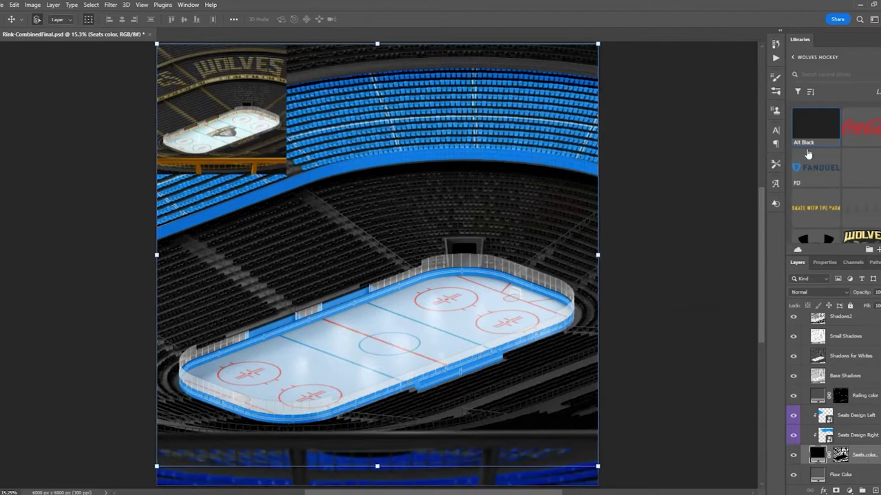
click(821, 125)
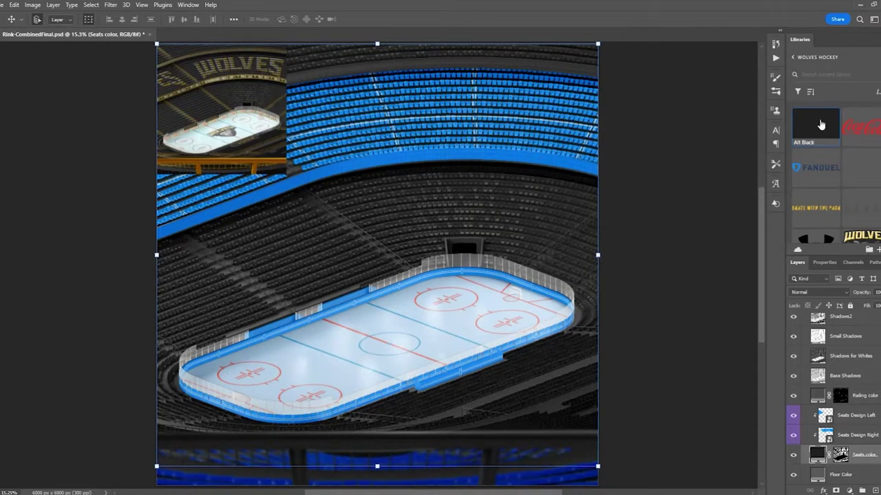
Open the Seats Design Right smart object and place the Wolves Text library graphic across its canvas.
click(857, 436)
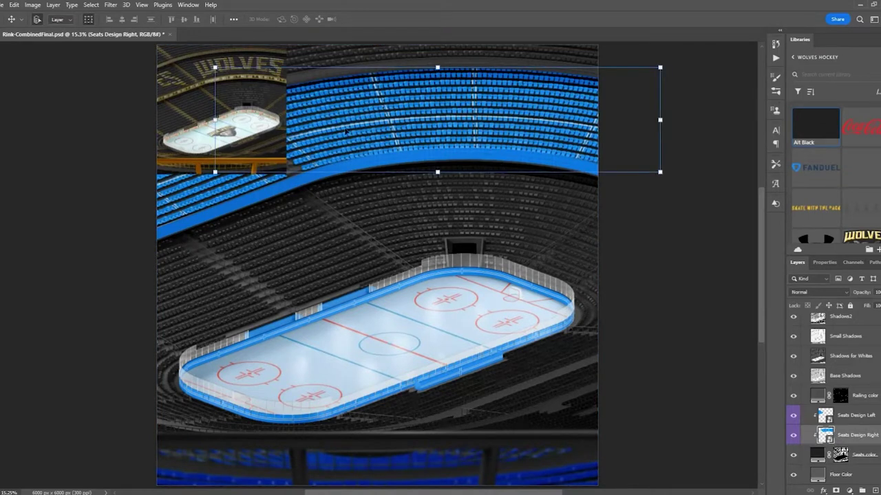
double_click(825, 435)
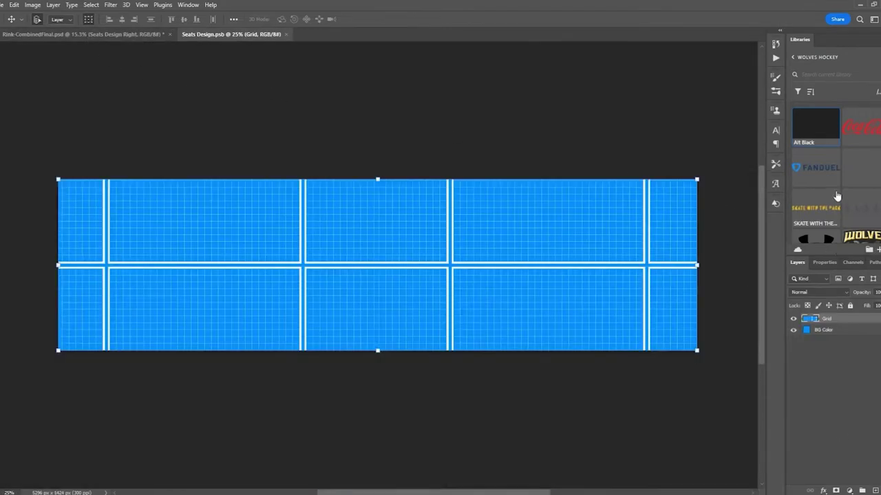
scroll(829, 190, down, 3)
drag(829, 189, 408, 253)
key(Return)
Hide the Grid and BG Color layers, save the seats design, and return to the arena document.
click(792, 331)
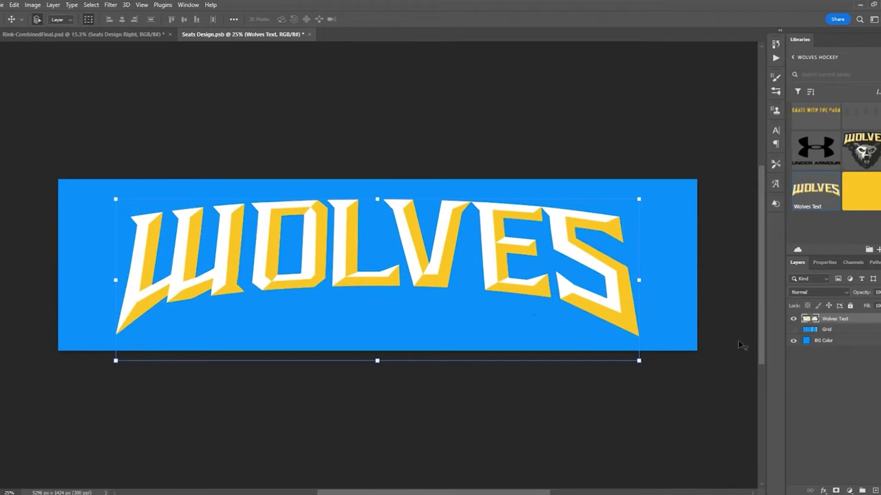
click(793, 341)
key(ctrl+s)
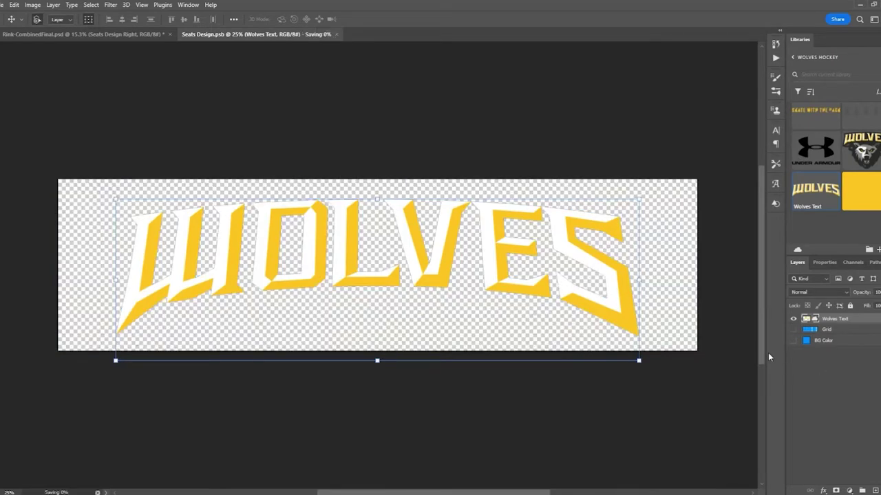
click(80, 35)
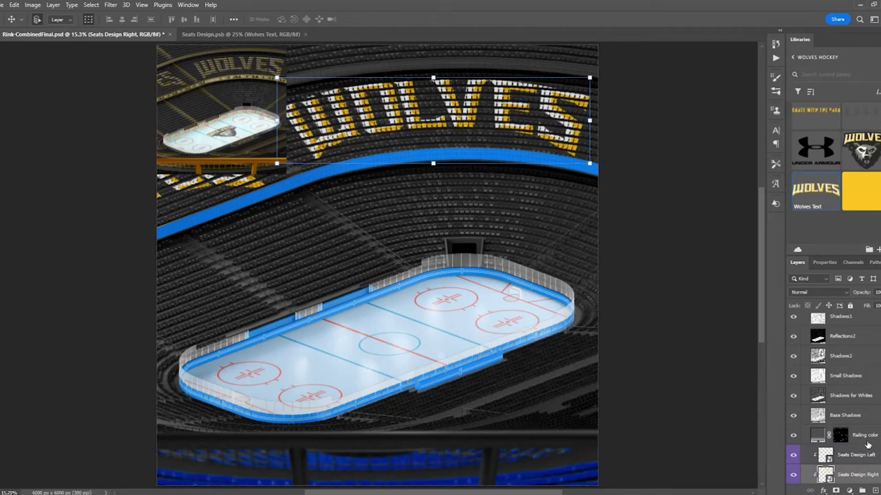
Set the Wolves Text layer's opacity to 50% in Seats Design.psb, save it, and return to the arena document.
click(228, 34)
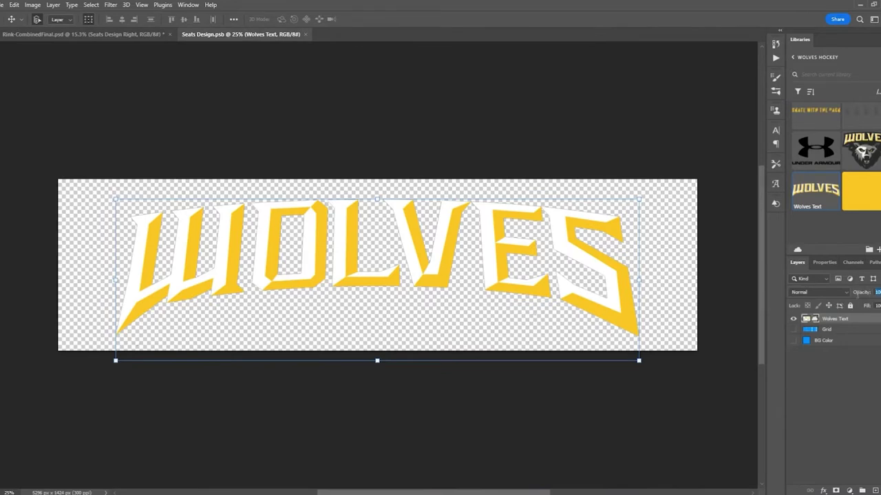
text(50)
key(Return)
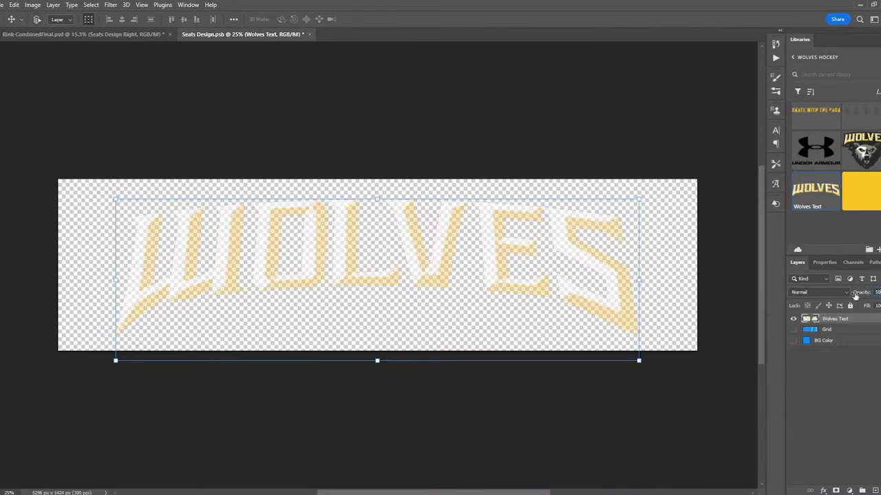
key(ctrl+s)
click(96, 37)
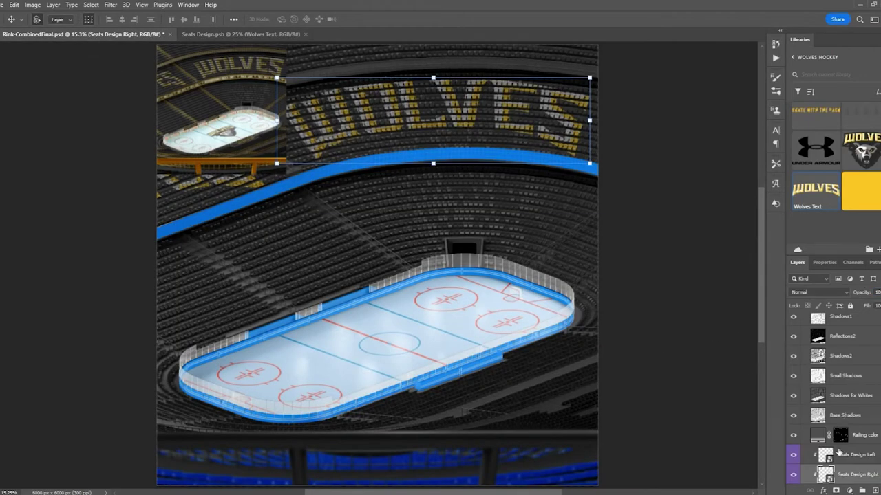
Hide the Wolves reference layer and recolor the Arena group's Railing color layer with the Yellow library color.
scroll(802, 331, up, 10)
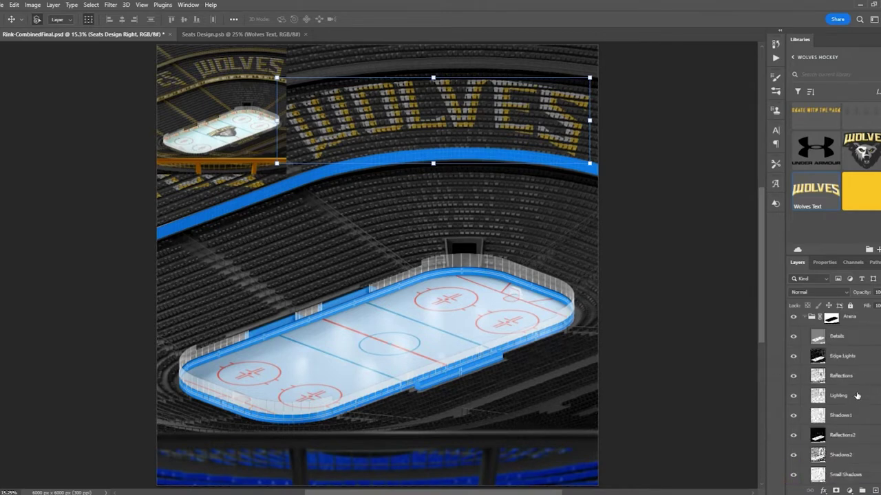
click(794, 324)
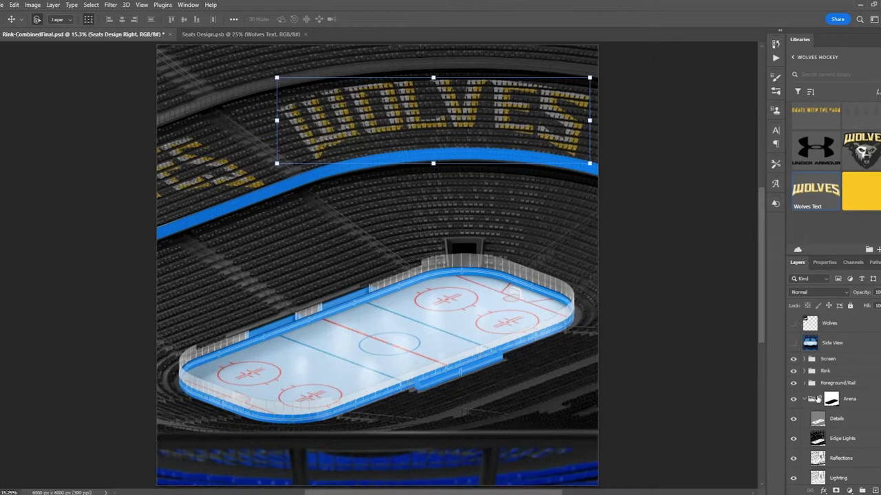
scroll(817, 387, down, 5)
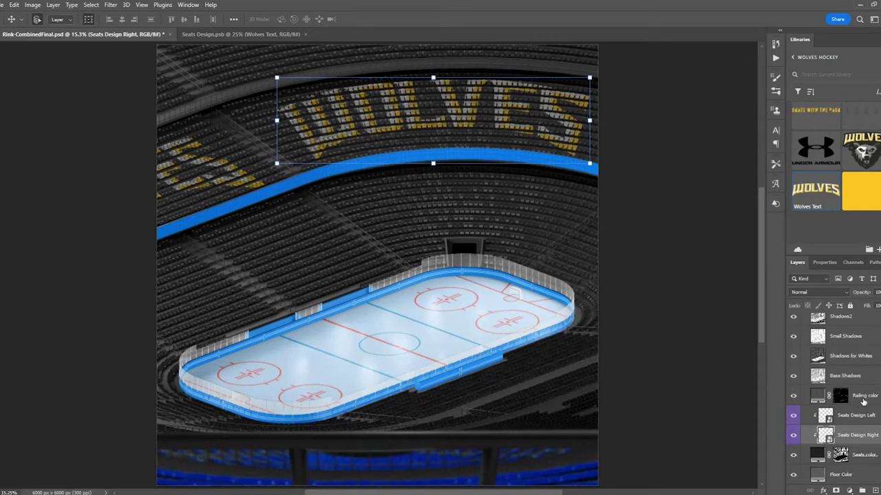
click(857, 401)
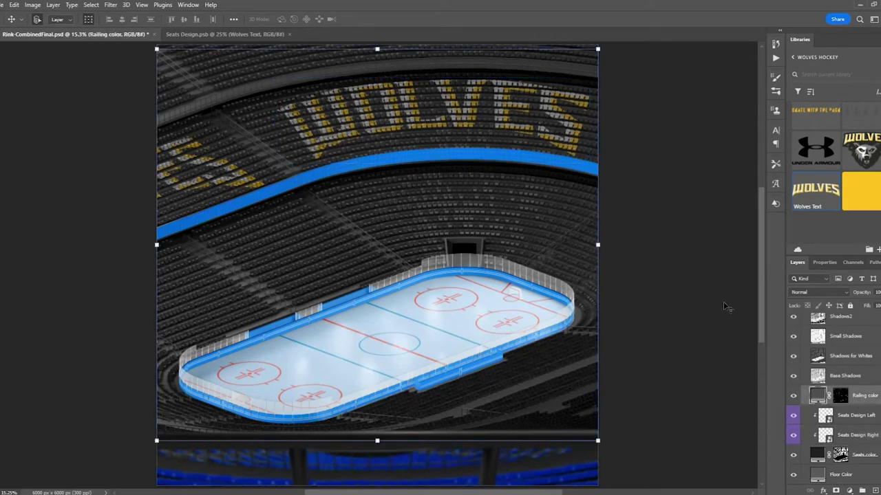
click(869, 197)
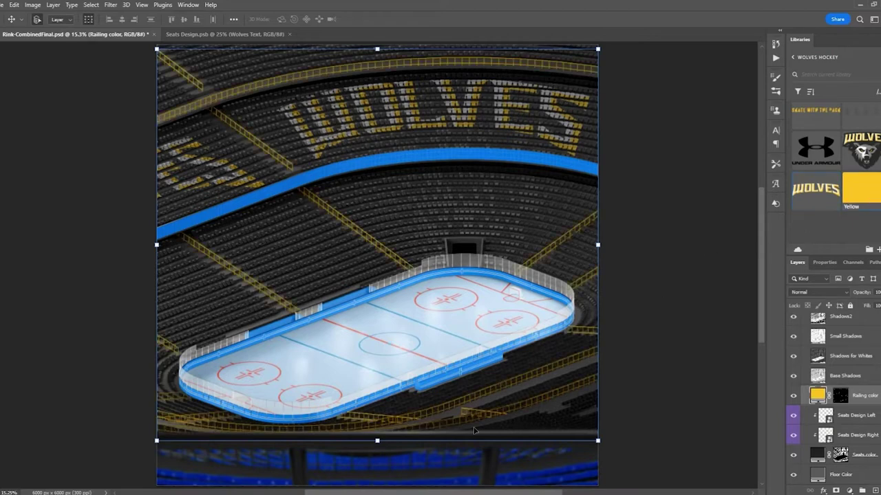
click(676, 345)
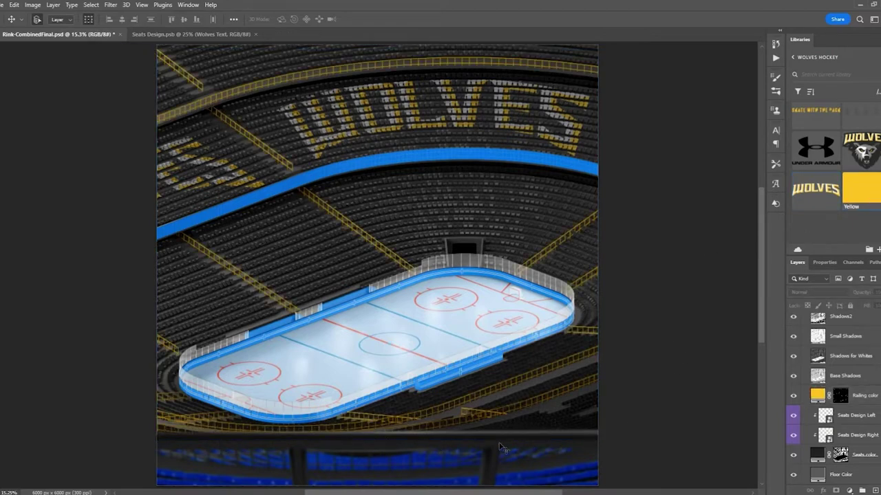
Open the smart object inside the Foreground/Rail group for editing.
scroll(841, 395, up, 5)
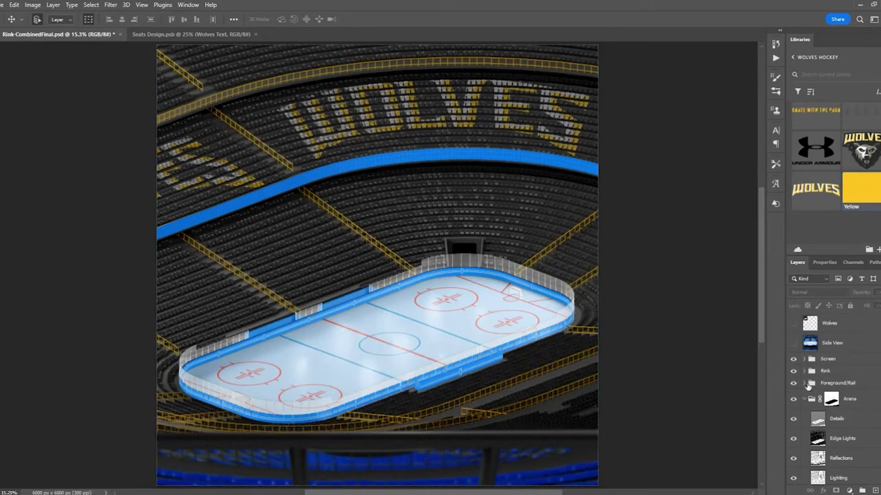
click(804, 383)
scroll(838, 355, down, 1)
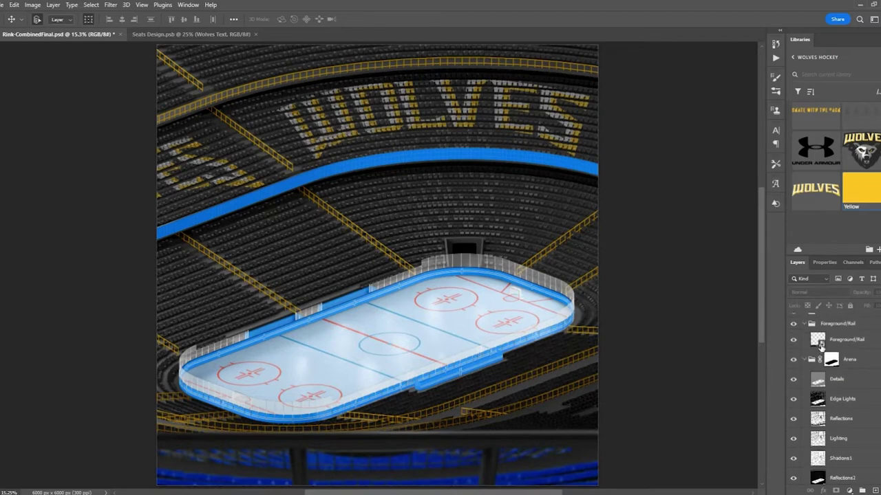
scroll(840, 373, down, 1)
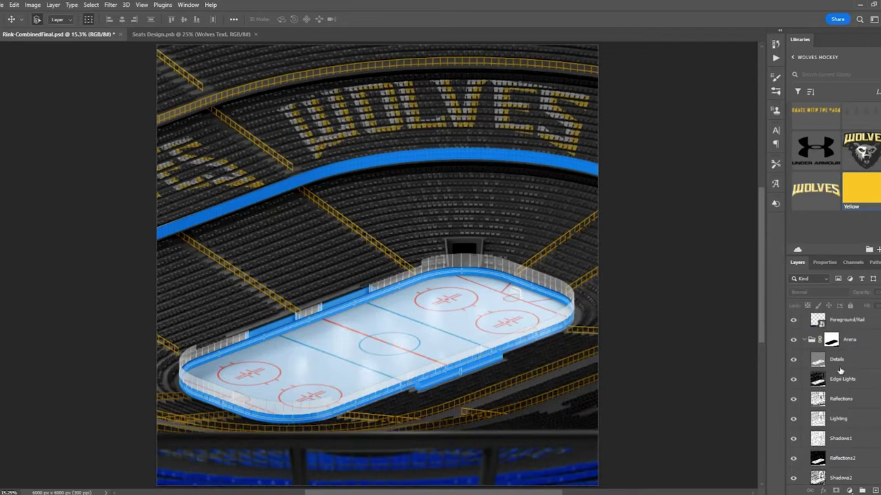
click(822, 325)
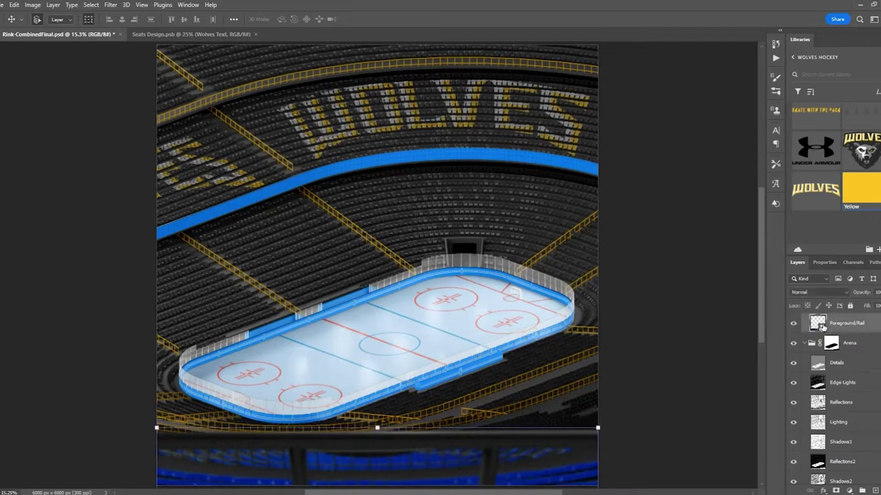
double_click(819, 323)
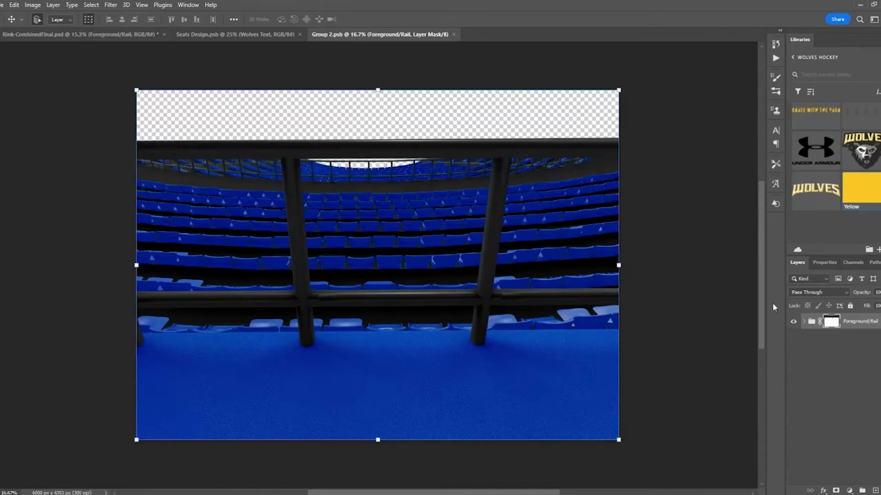
Expand the Foreground/Rail group in the smart object and recolor its Floor Color layer with the Gray library color.
click(803, 321)
scroll(851, 357, down, 1)
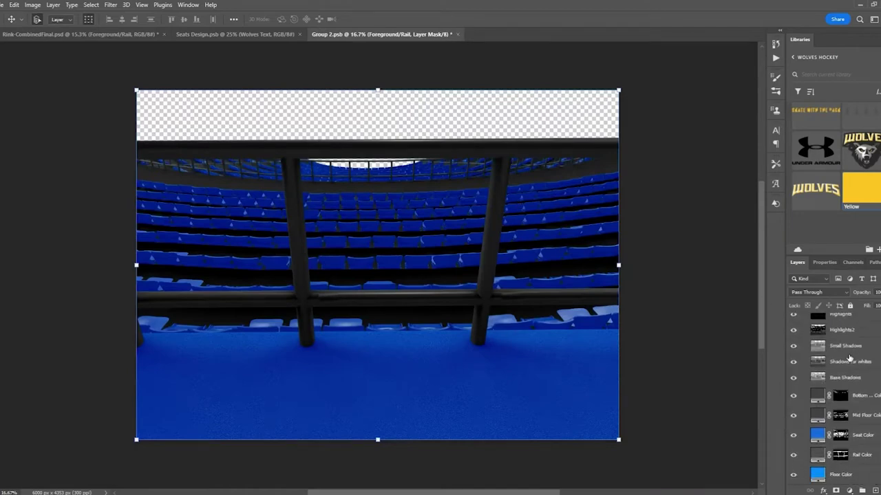
click(841, 479)
scroll(857, 206, up, 3)
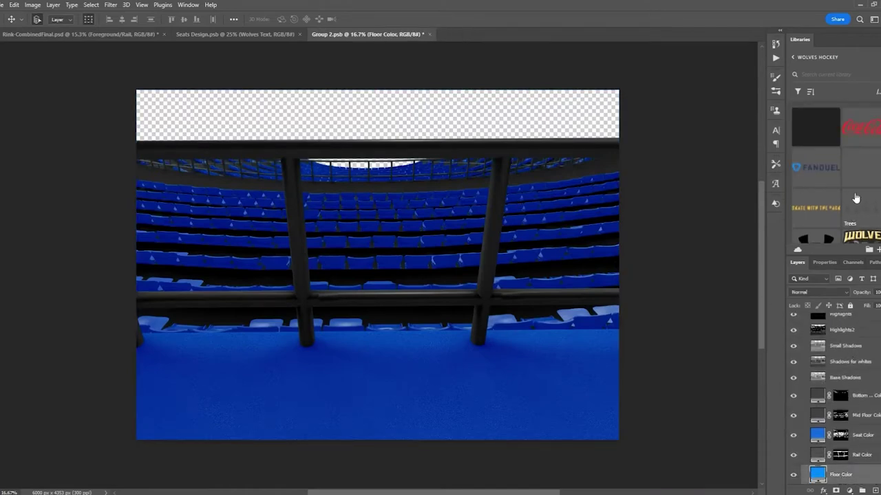
scroll(867, 163, down, 2)
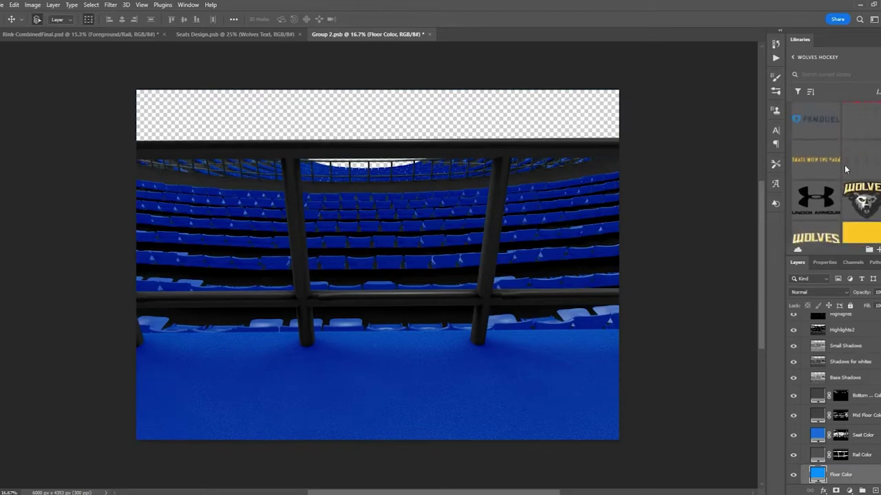
click(868, 127)
scroll(867, 127, up, 2)
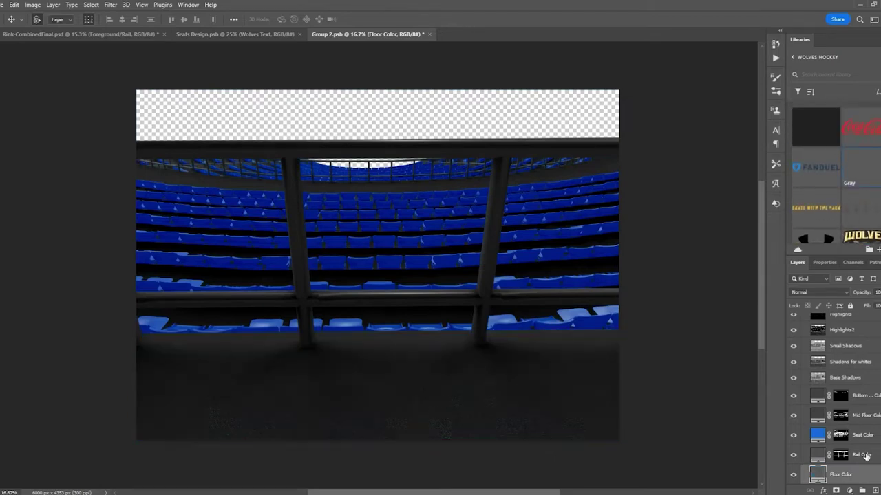
Recolor the Rail Color layer with the Yellow library color and the Seat Color layer with Alt Black.
click(862, 454)
scroll(847, 225, down, 4)
click(860, 190)
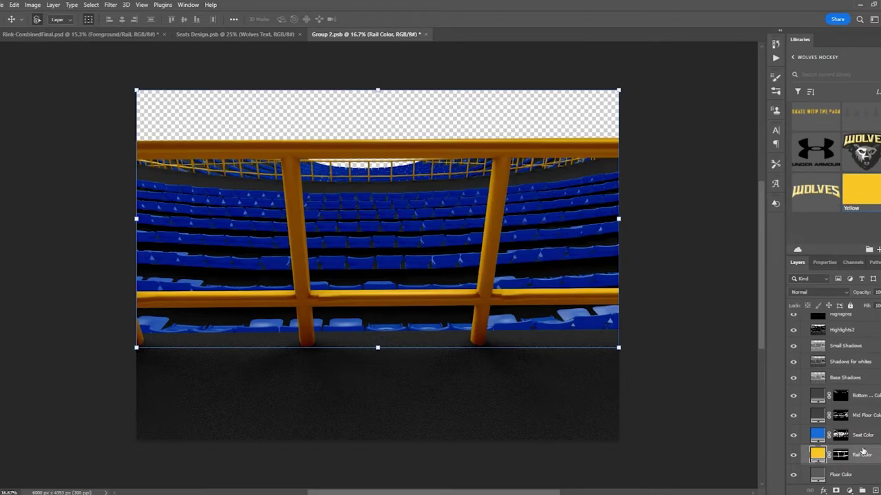
click(865, 438)
scroll(854, 217, up, 4)
click(818, 134)
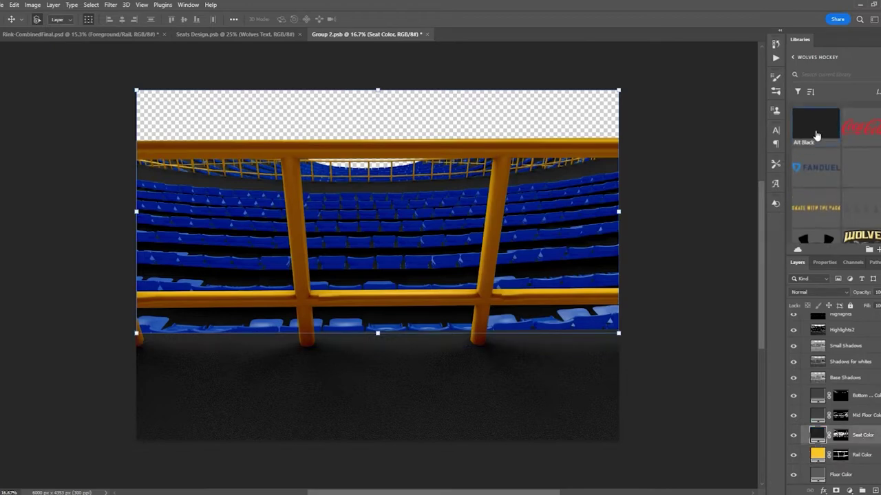
Recolor the Mid Floor Color and Bottom Floor Color layers with the Gray library color.
click(868, 416)
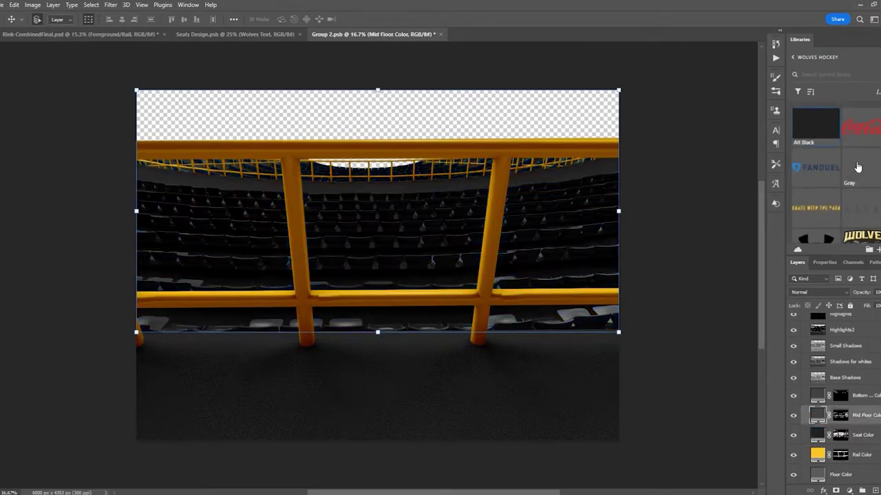
click(860, 168)
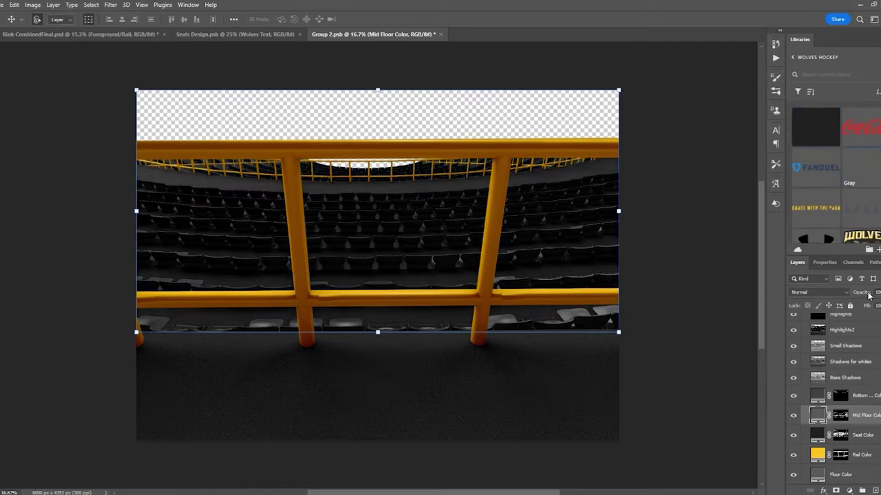
click(859, 399)
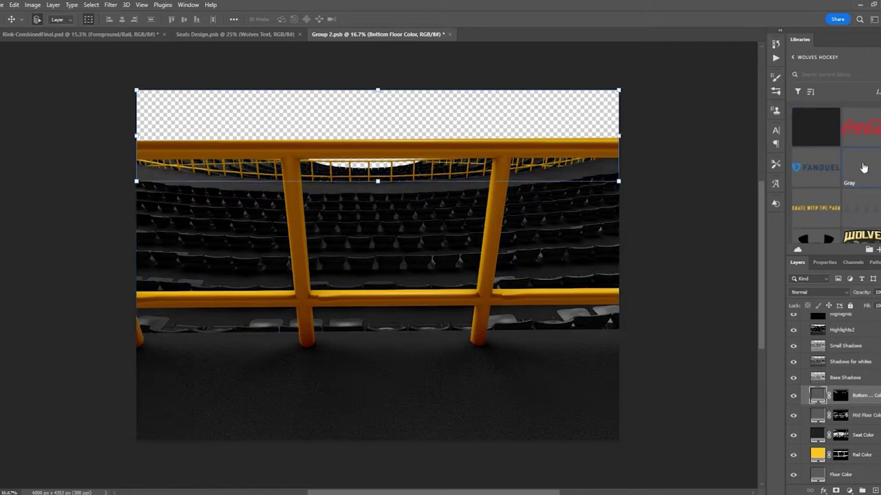
Close Group 2.psb with its changes saved and deselect the Foreground/Rail layer in the arena document.
click(449, 34)
click(389, 187)
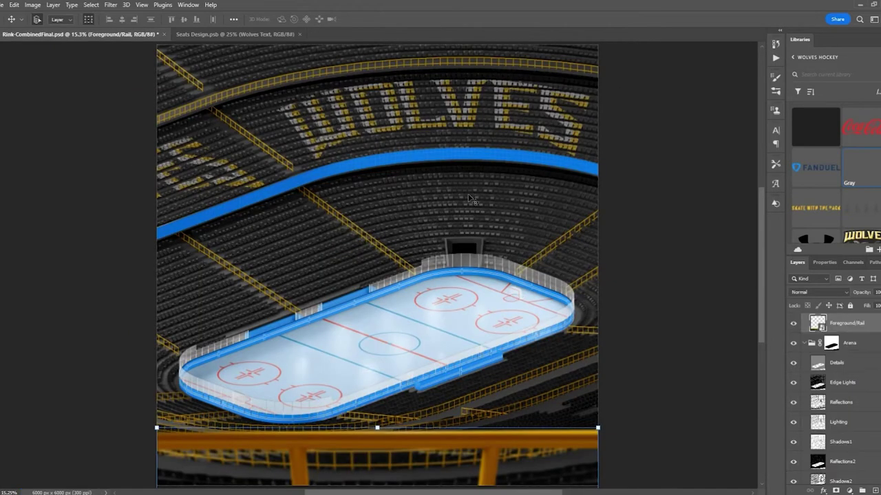
click(639, 245)
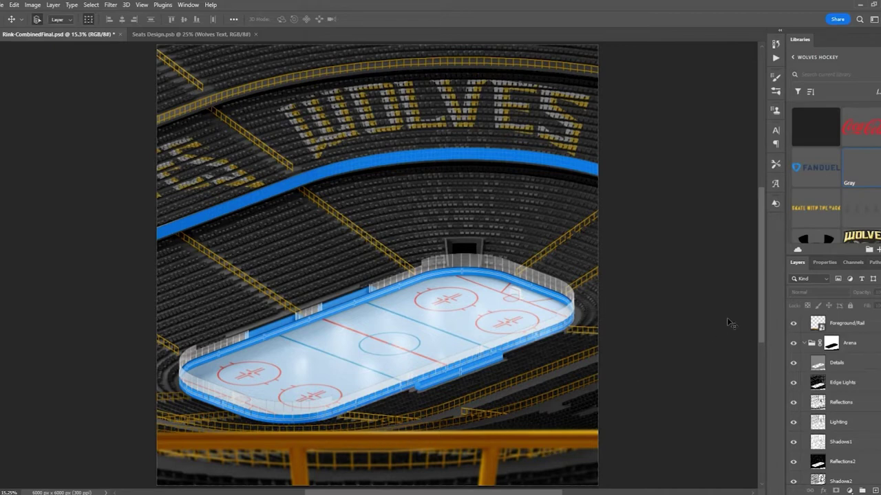
Collapse the Arena and Foreground/Rail groups and expand the Rink group.
scroll(853, 420, down, 4)
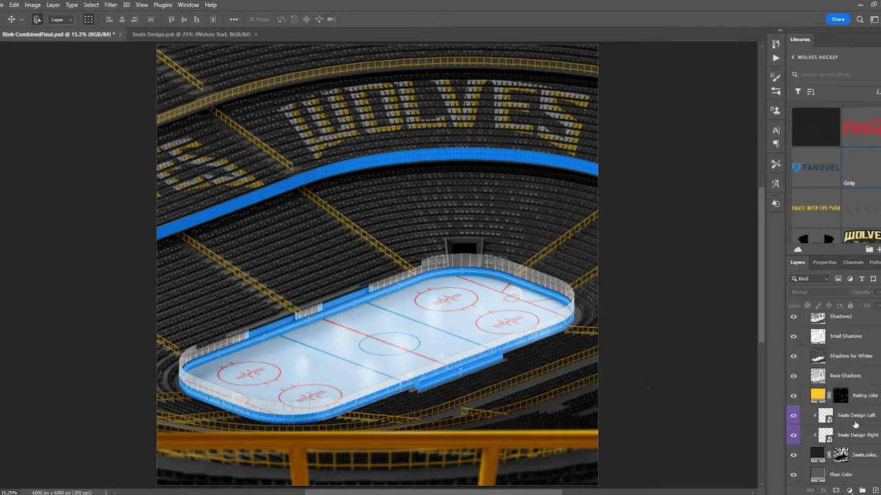
scroll(851, 444, up, 5)
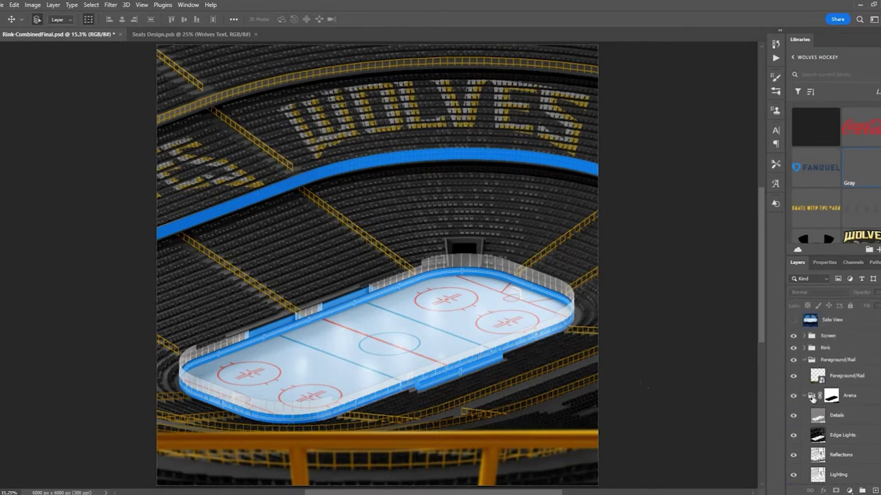
click(807, 396)
click(803, 383)
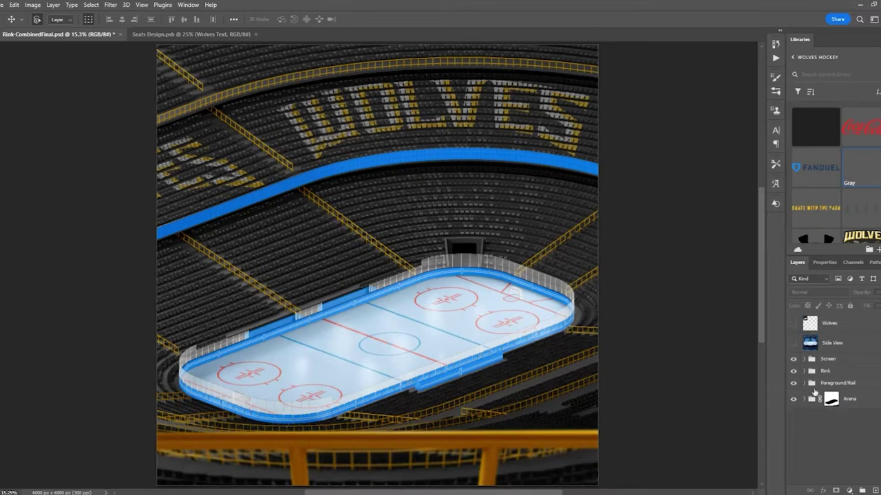
click(803, 372)
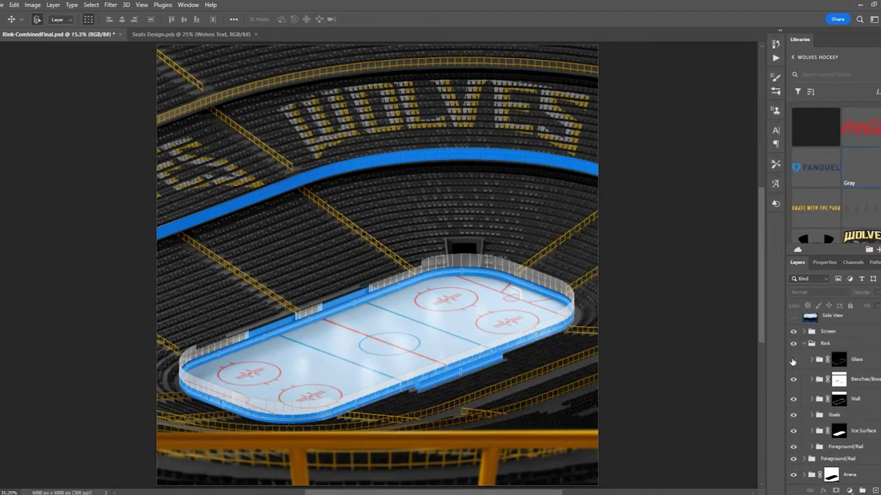
Toggle the visibility of the Rink's Glass group to check which part of the arena it controls.
click(793, 360)
click(792, 360)
click(793, 359)
click(793, 360)
Expand the Ice Surface group and inspect the Ice Color layer's hex color value, then cancel the color picker.
click(811, 431)
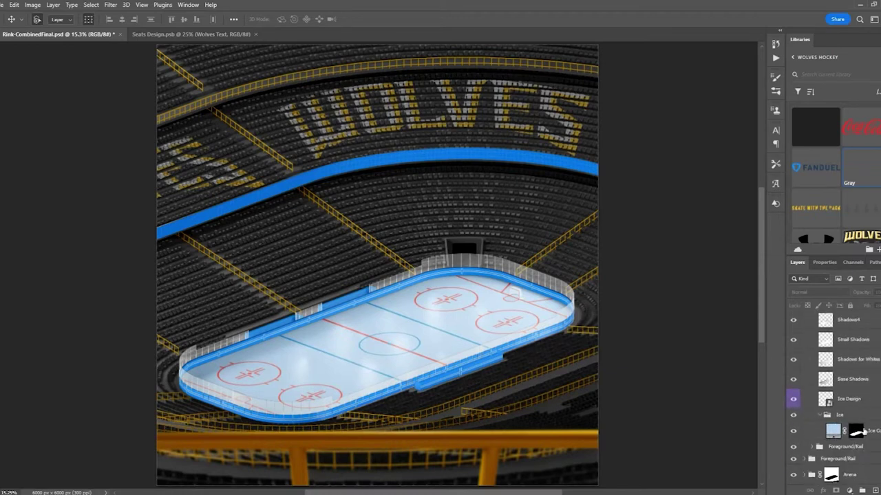
click(874, 431)
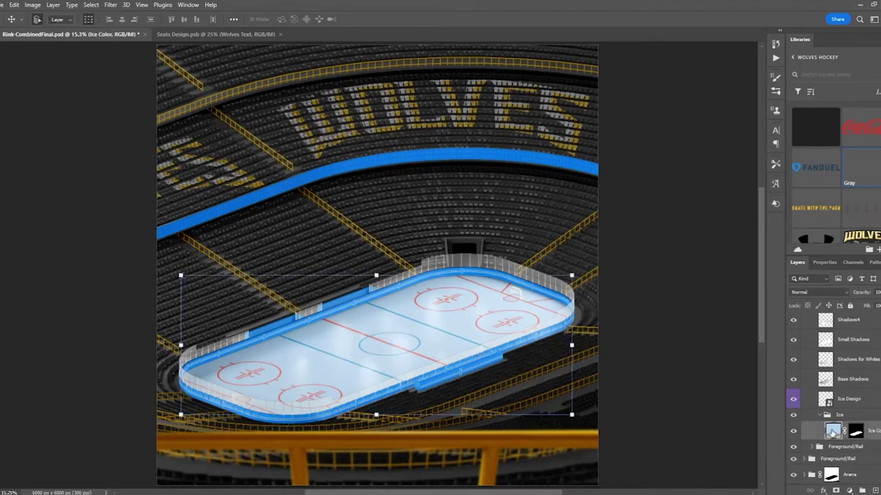
double_click(832, 431)
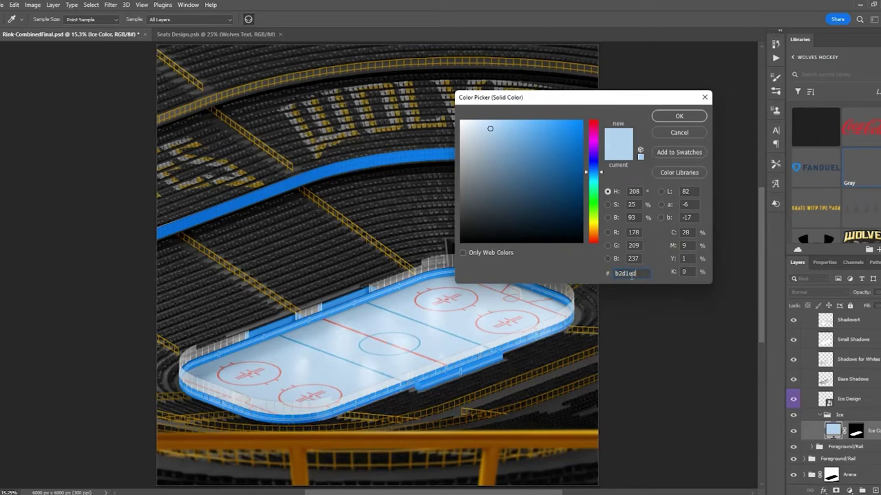
click(642, 274)
click(677, 134)
key(v)
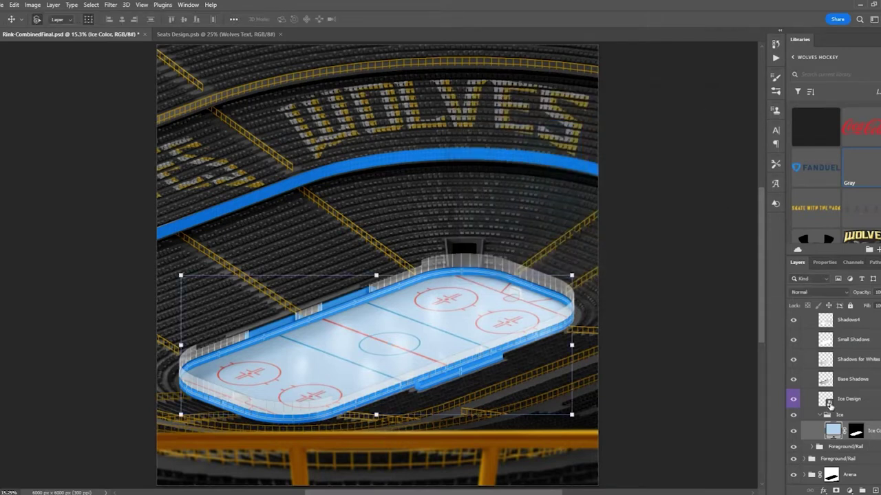
Open the Ice Design smart object and check the rink markings in its Top, Center and Bottom groups.
double_click(829, 404)
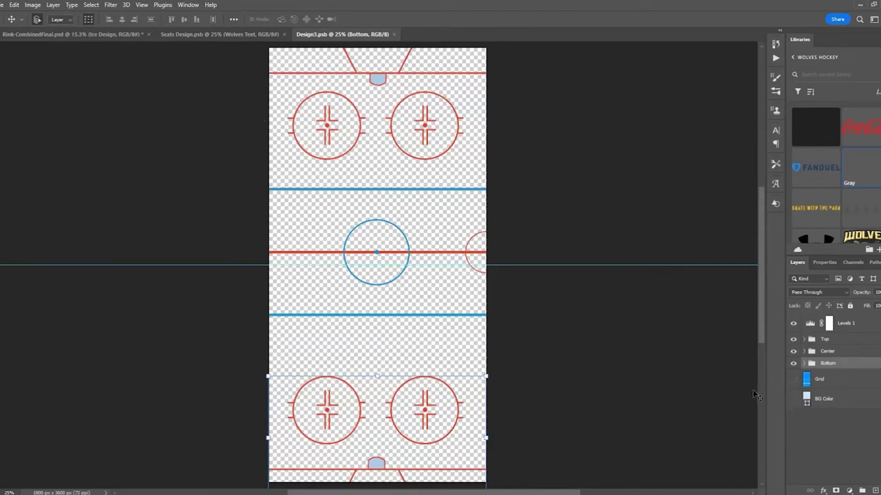
click(793, 341)
click(793, 341)
click(793, 352)
click(793, 351)
click(794, 364)
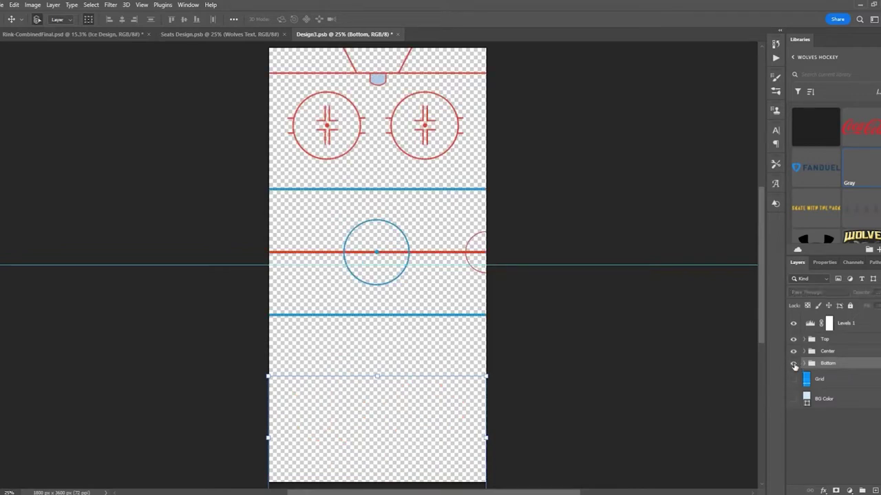
click(793, 363)
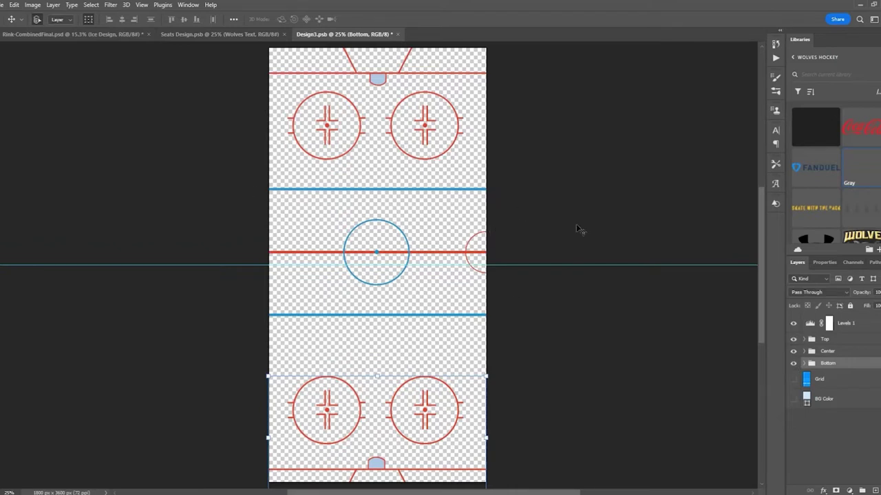
click(805, 340)
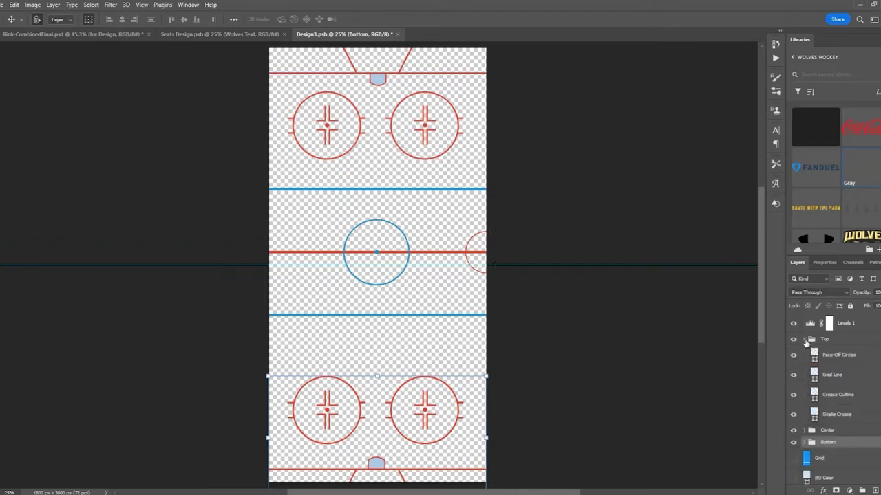
click(806, 340)
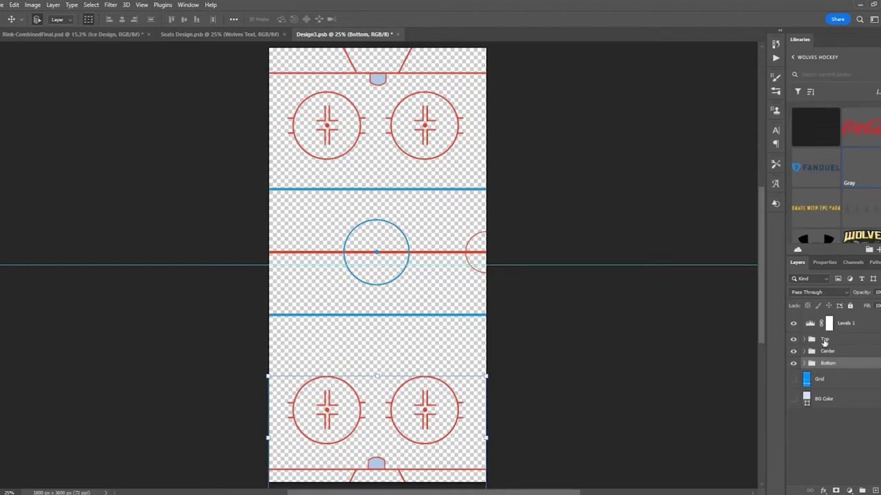
Place the Wolves Logo from the library above the Top group, rotated -90° and centered on the center-ice circle.
click(831, 341)
scroll(856, 203, down, 2)
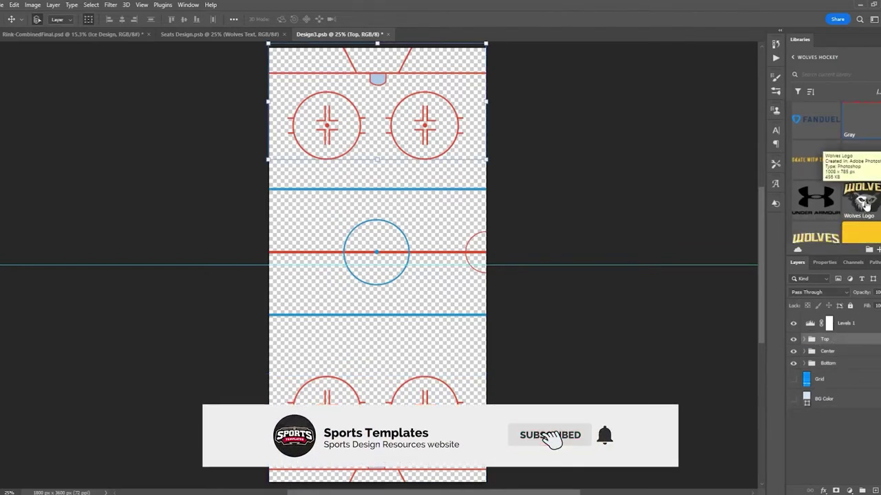
drag(859, 206, 391, 311)
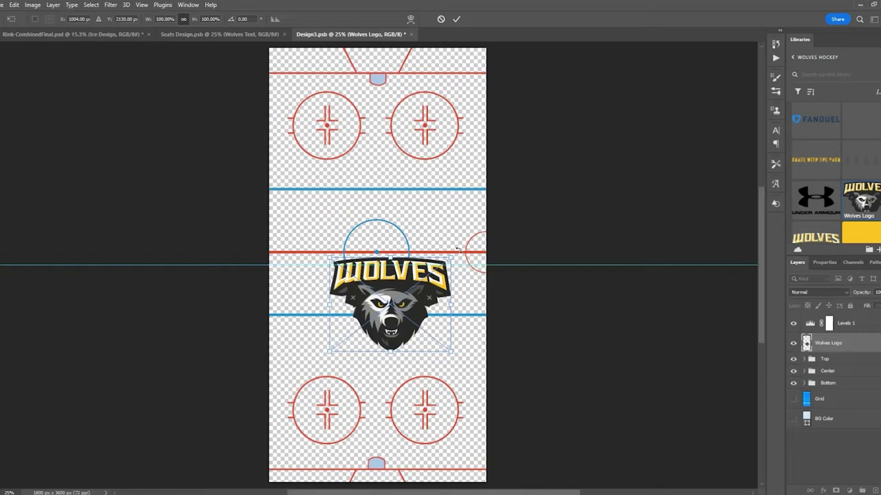
drag(458, 250, 326, 236)
drag(396, 291, 405, 251)
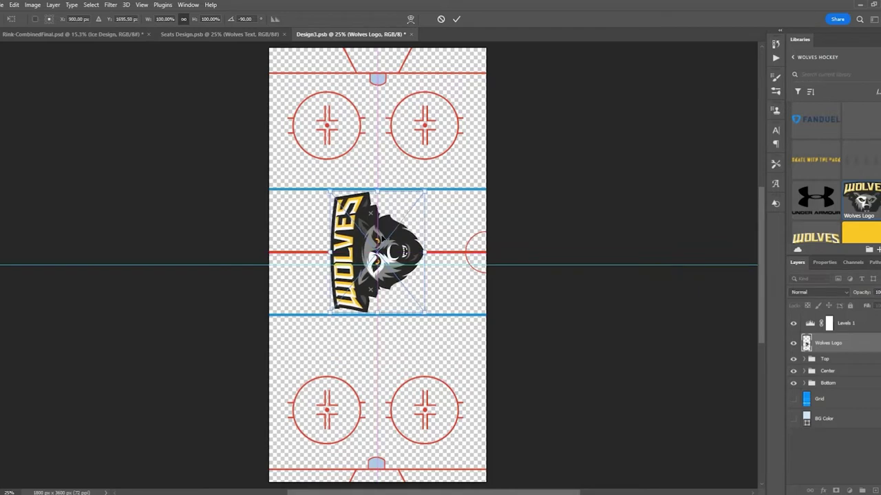
click(456, 19)
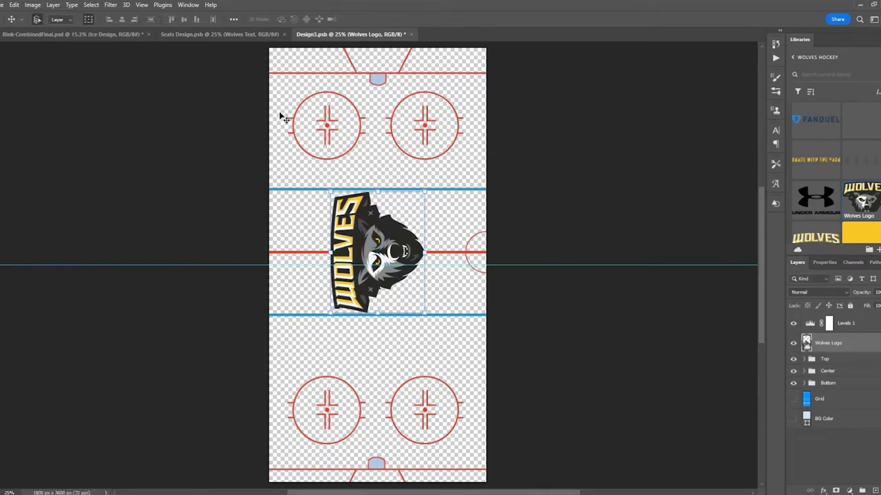
Save Design3.psb, close Seats Design.psb and return to the arena document.
key(ctrl+s)
click(284, 34)
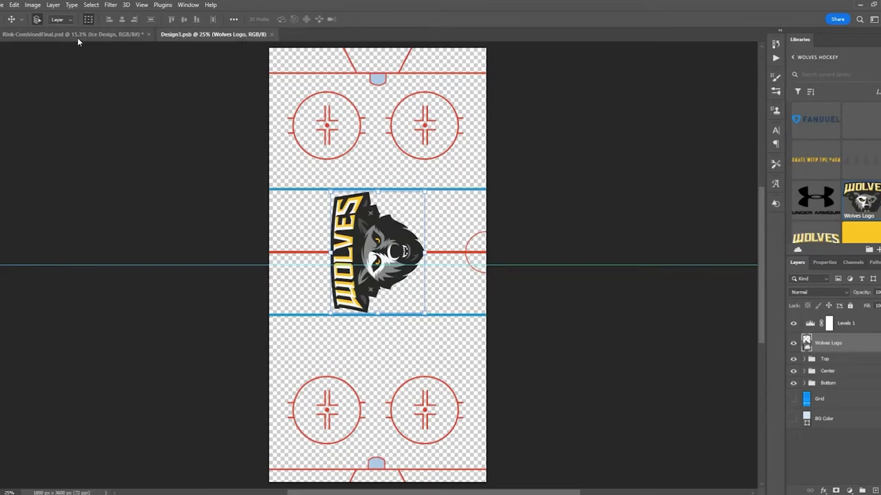
click(62, 35)
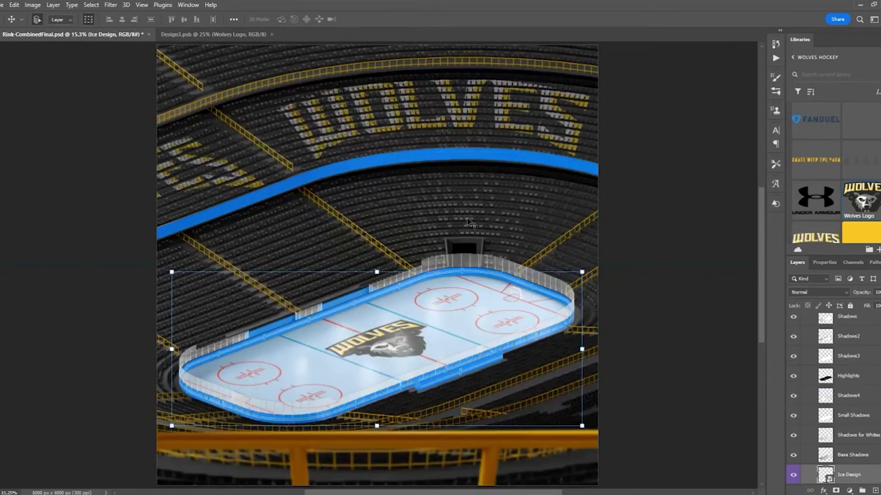
Try a reduced opacity of 70% on the Wolves Logo in Design3.psb, save it, and view the arena document.
click(220, 34)
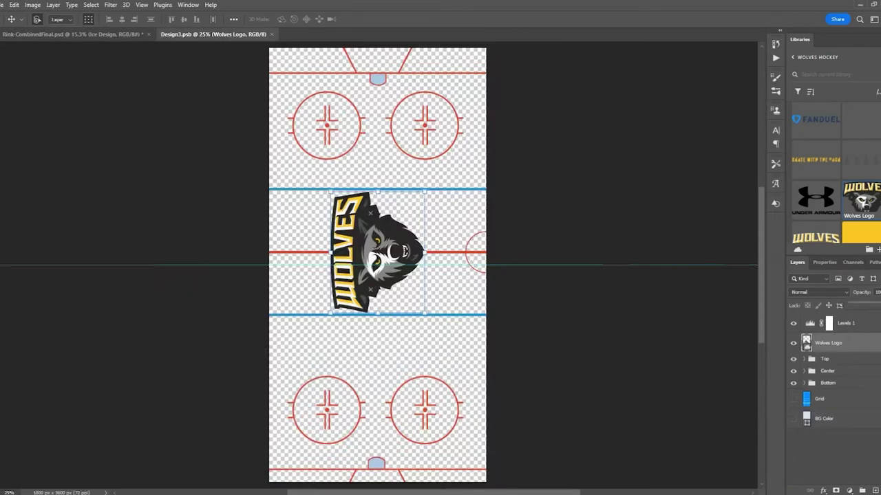
key(4)
key(7)
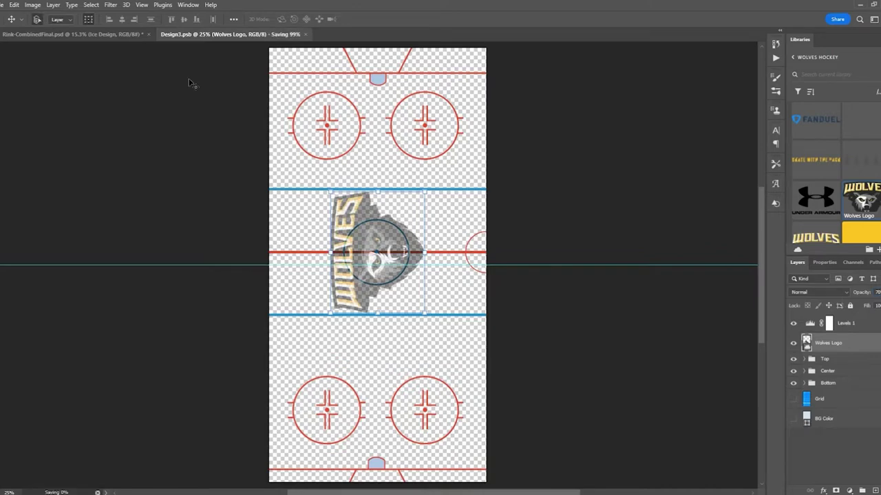
click(94, 34)
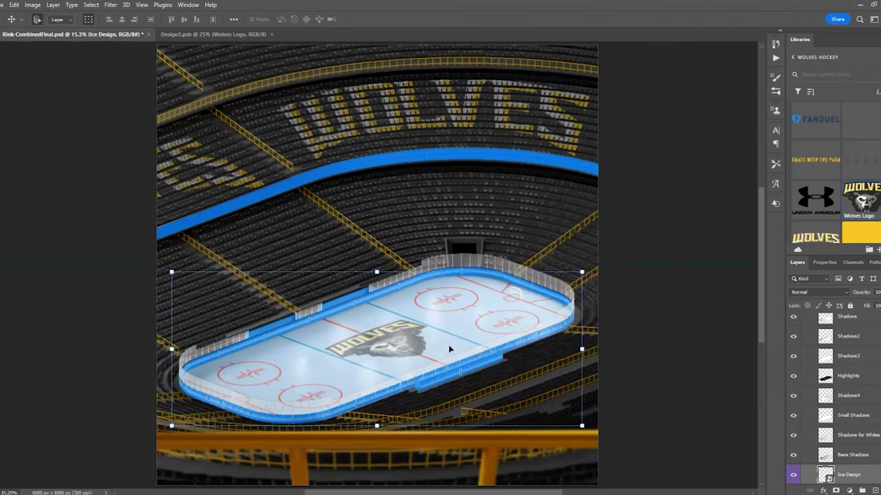
Restore the Wolves Logo layer to 100% opacity and close Design3.psb with its changes saved.
click(213, 35)
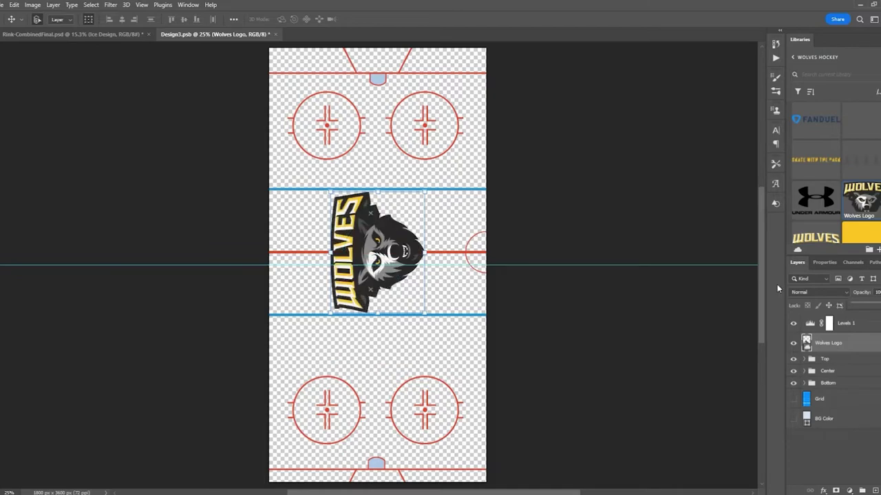
click(276, 35)
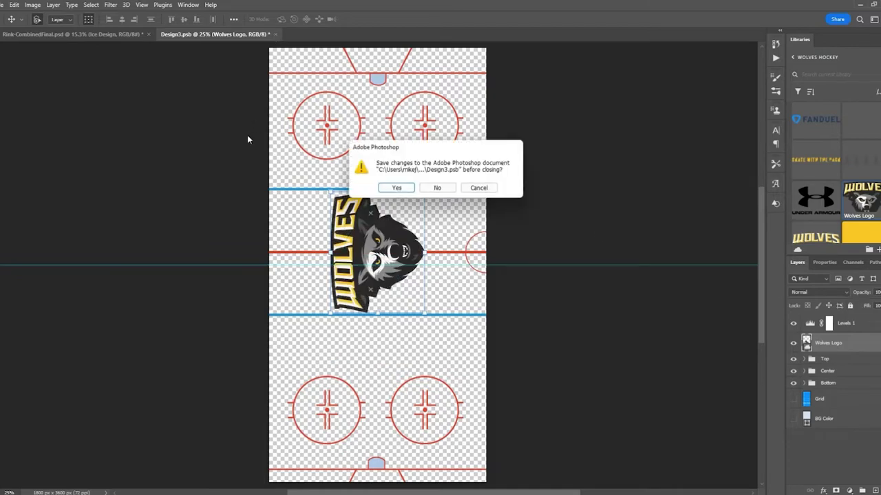
click(391, 189)
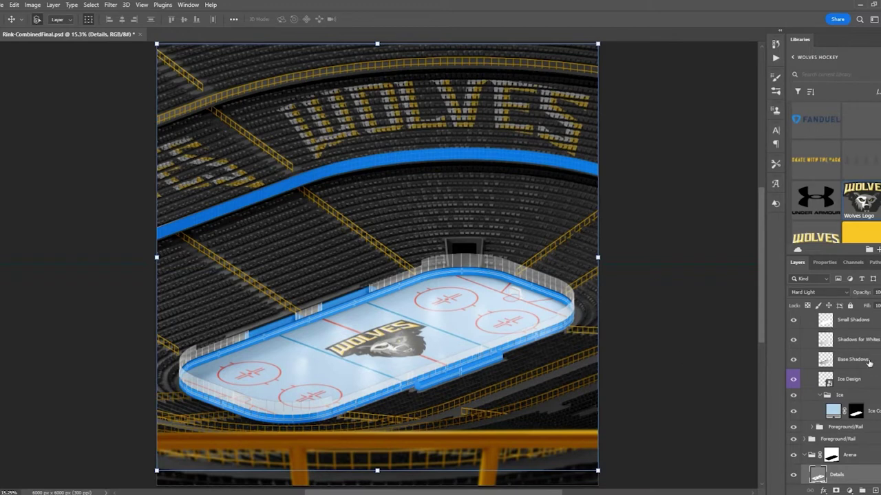
Show the Wolves reference layer in the arena document to compare the design against it.
scroll(857, 344, up, 5)
click(794, 324)
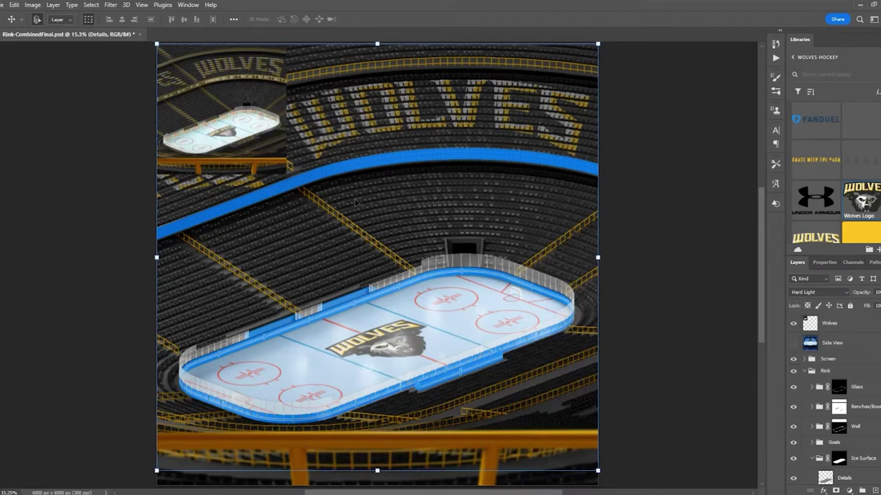
click(794, 323)
click(794, 323)
scroll(819, 374, down, 5)
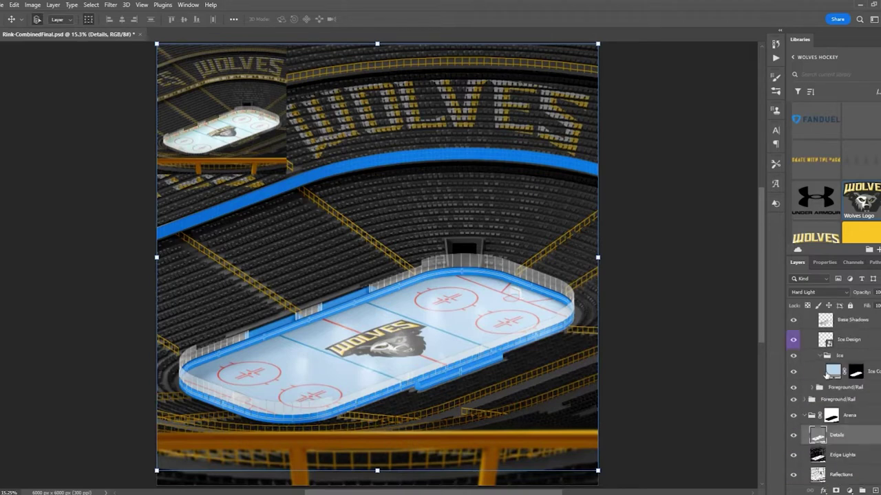
scroll(832, 396, up, 5)
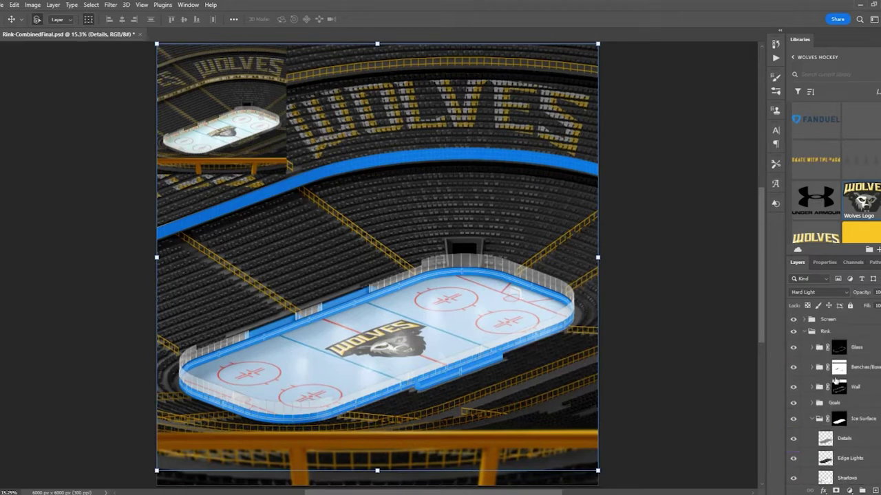
Expand the Goals group inside Rink and select its Color adjustment layer.
click(812, 418)
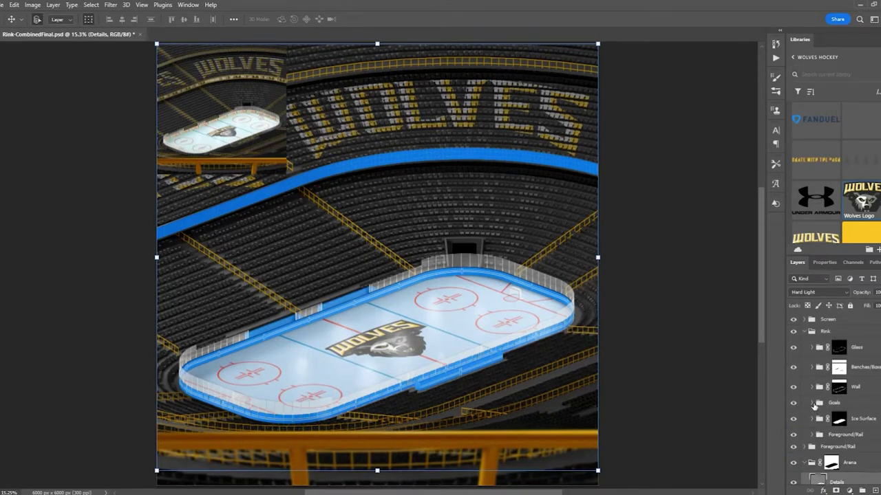
click(811, 403)
scroll(854, 360, down, 3)
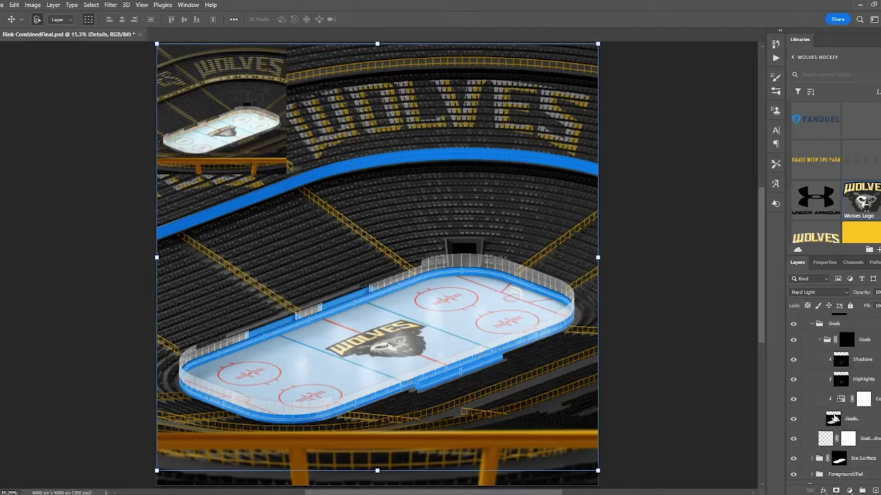
click(841, 401)
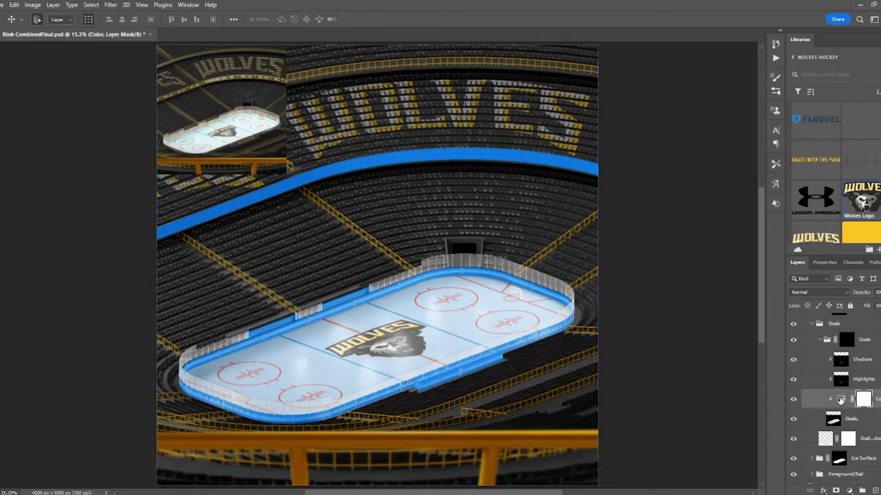
key(ctrl+plus)
key(ctrl+plus)
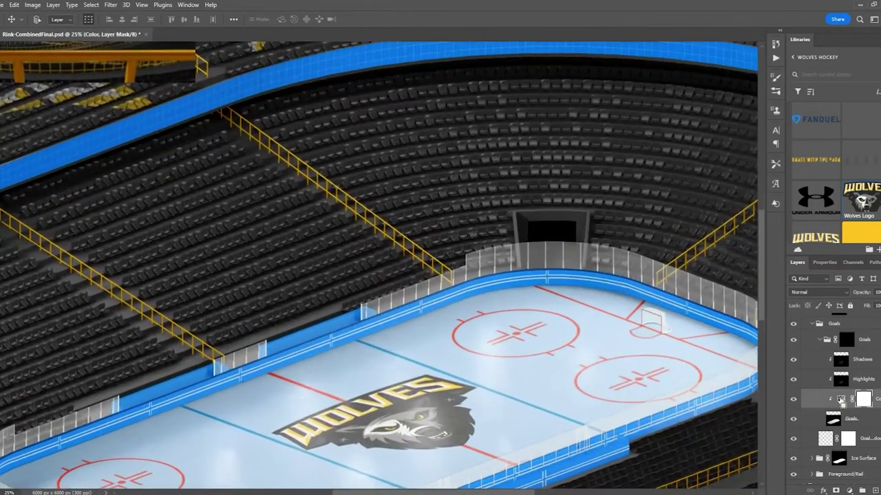
key(ctrl+plus)
key(ctrl+plus)
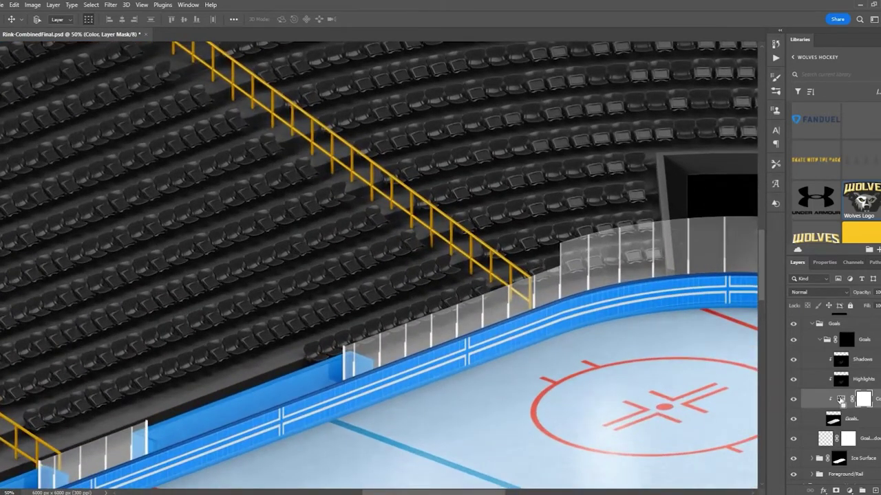
key(ctrl+plus)
key(ctrl+plus)
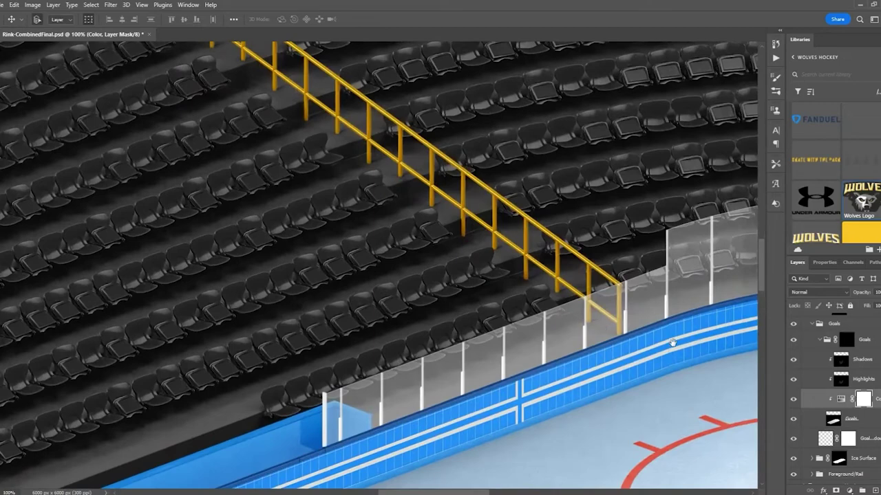
drag(672, 343, 392, 252)
drag(610, 256, 390, 238)
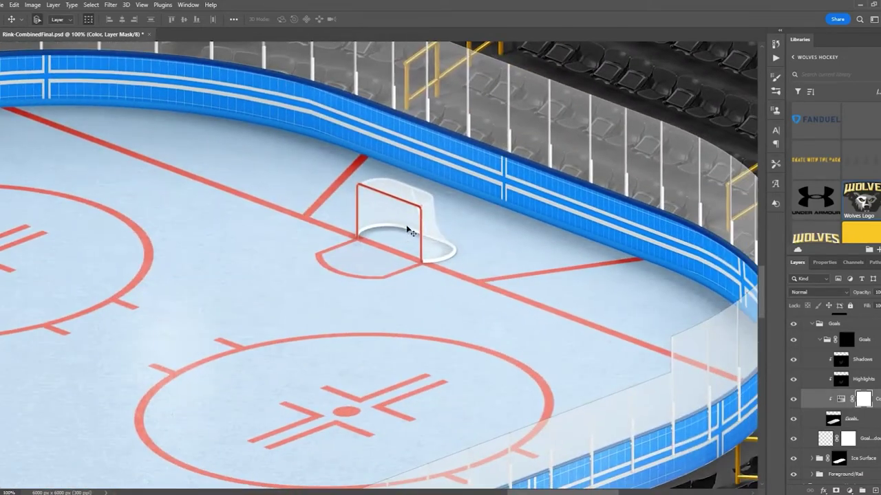
Shift the hue of the Goals Hue/Saturation adjustment to turn the goal frame a more orange red.
click(840, 400)
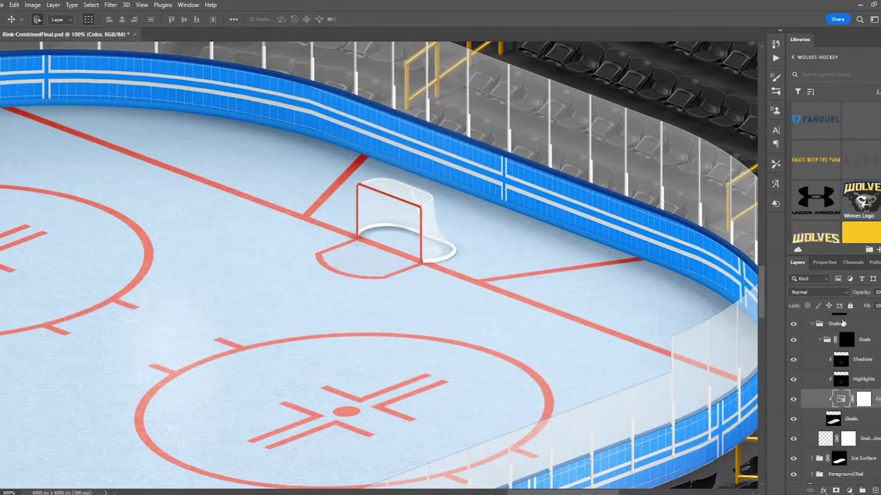
click(825, 262)
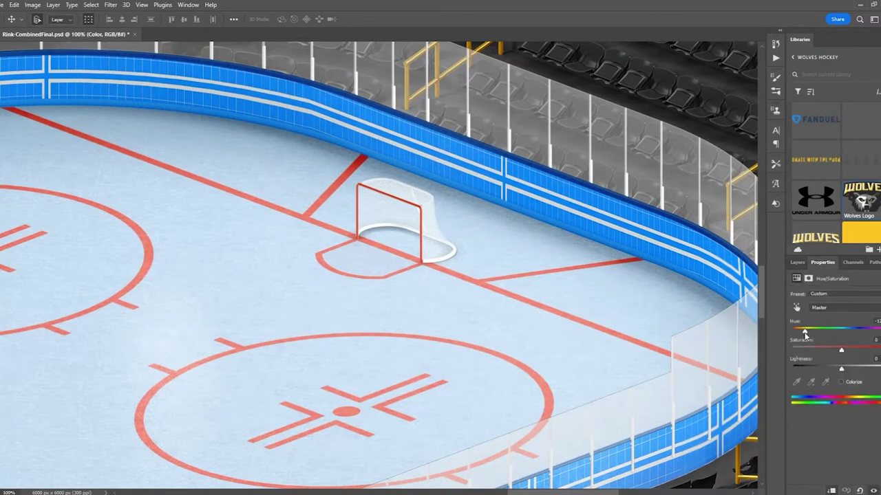
drag(817, 334, 839, 330)
click(797, 263)
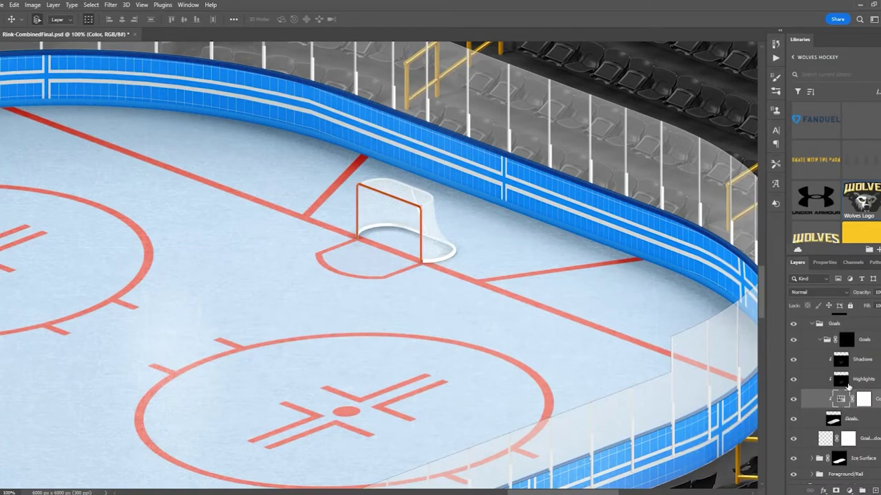
Recolor the Wall group's Outer Wall Color layer with the library's Alt Black and hide the Outer Design group to check it.
click(813, 365)
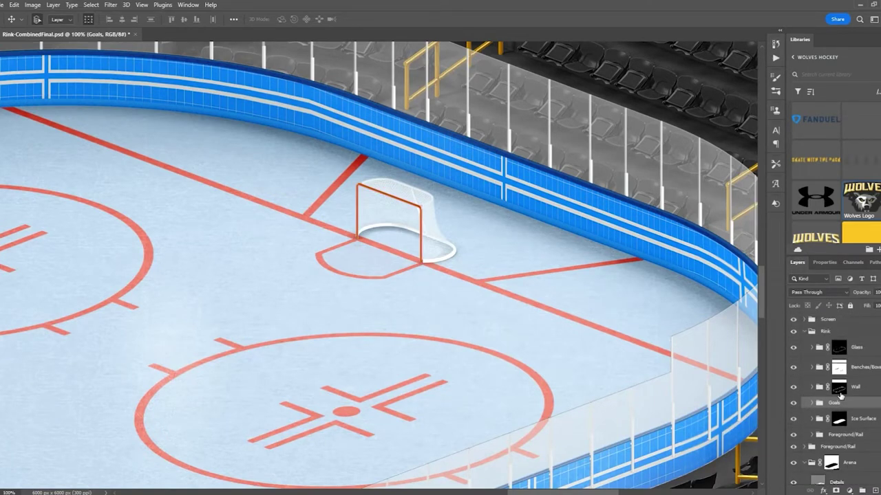
click(814, 387)
scroll(839, 364, down, 3)
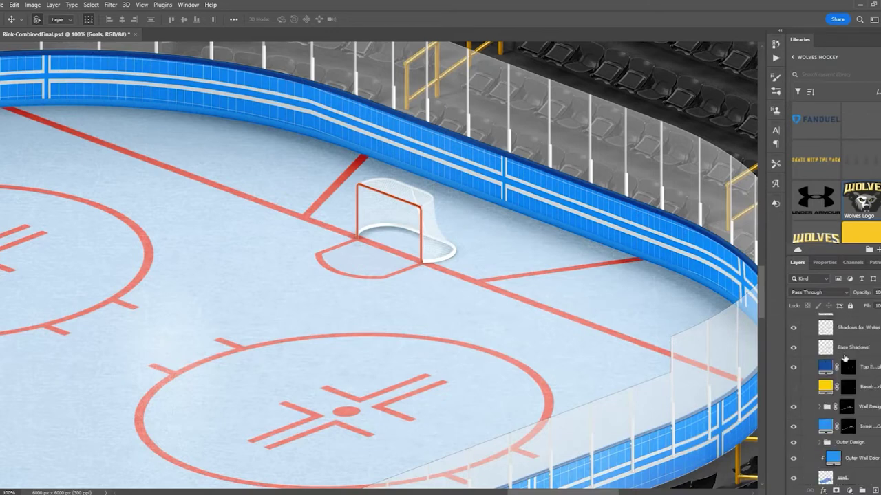
scroll(842, 357, down, 1)
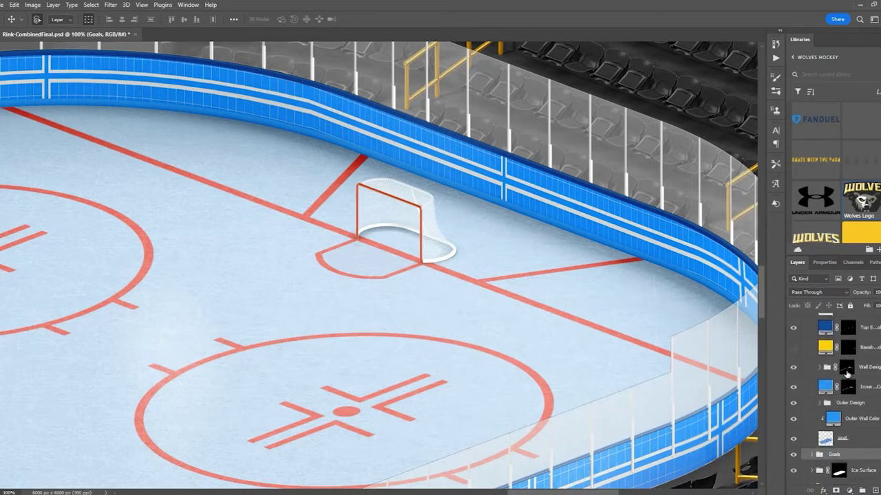
scroll(846, 407, down, 2)
scroll(849, 407, up, 2)
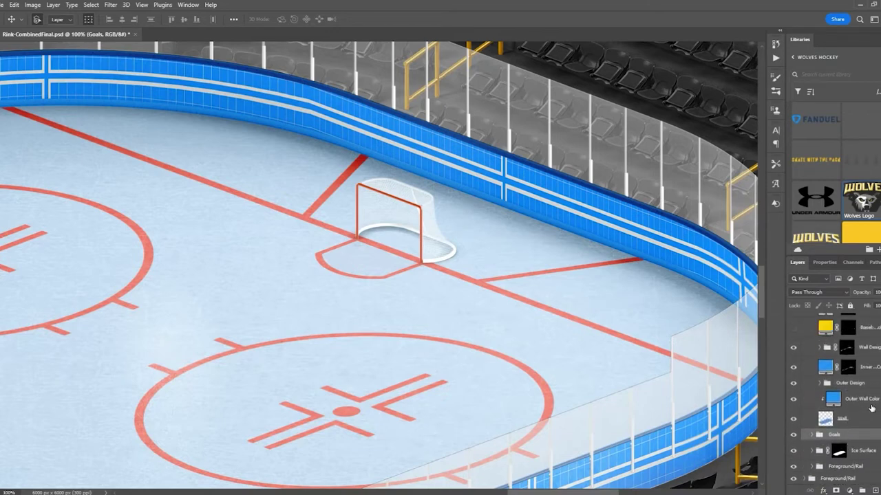
click(864, 402)
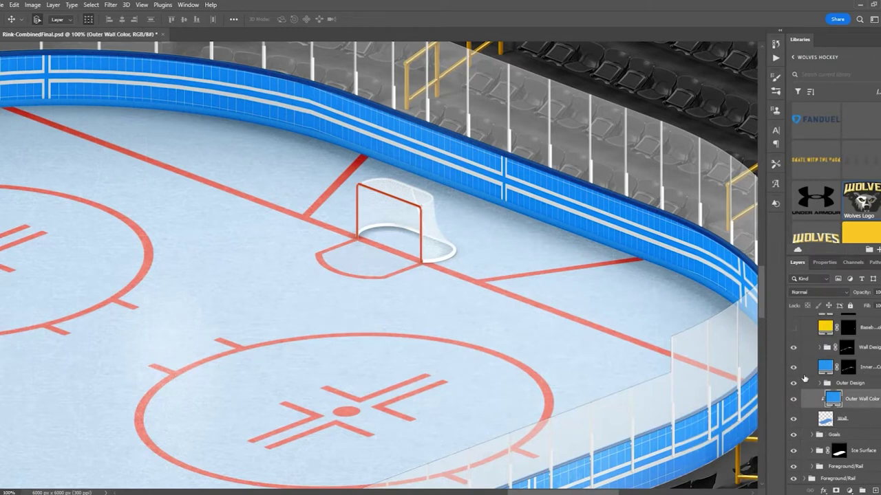
scroll(796, 383, down, 2)
scroll(813, 133, up, 2)
click(813, 132)
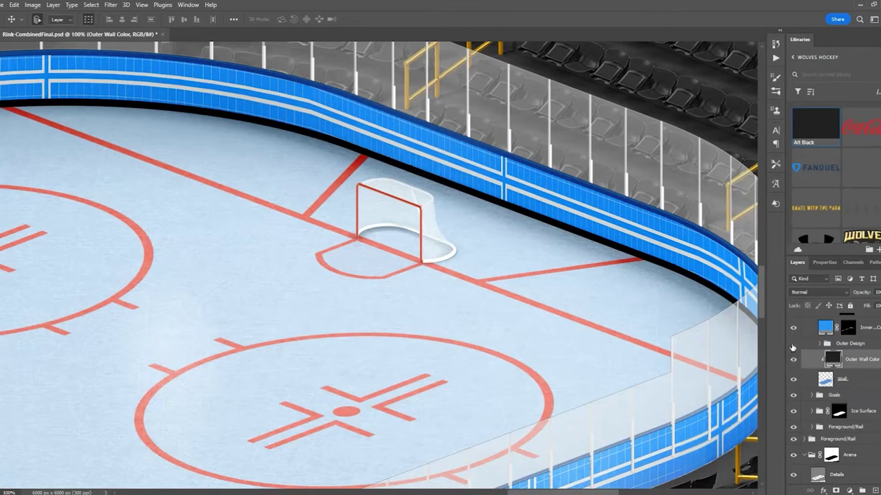
click(793, 344)
scroll(564, 368, down, 5)
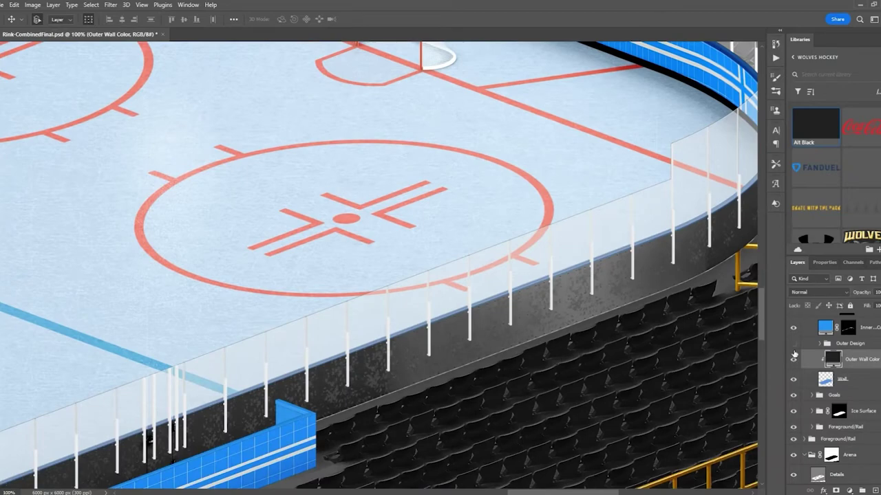
Open the Front smart object from the Outer Design group for editing.
click(820, 346)
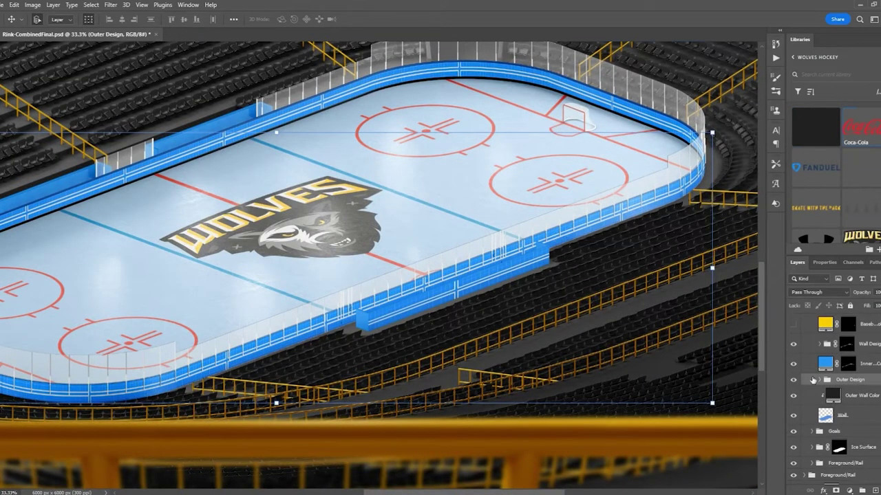
click(819, 380)
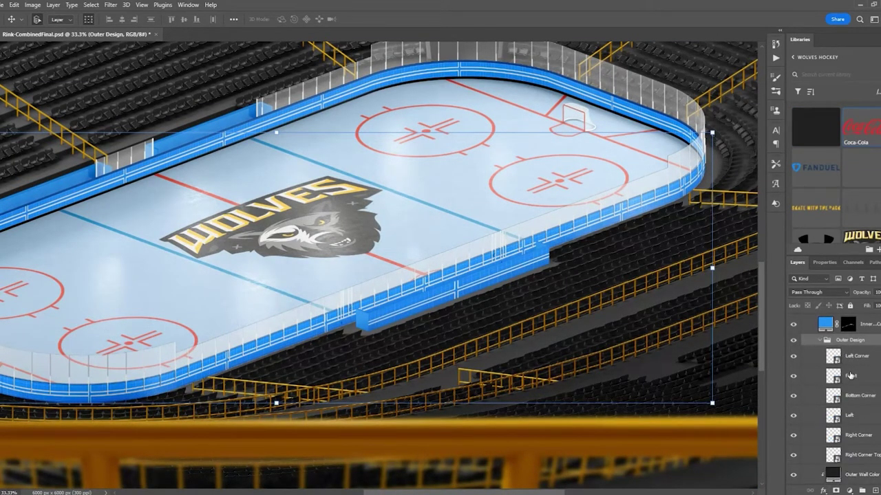
click(850, 375)
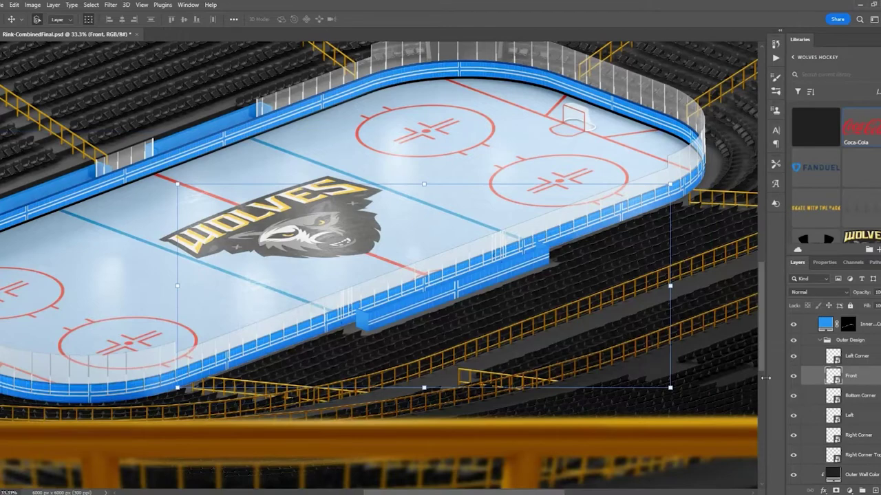
double_click(834, 381)
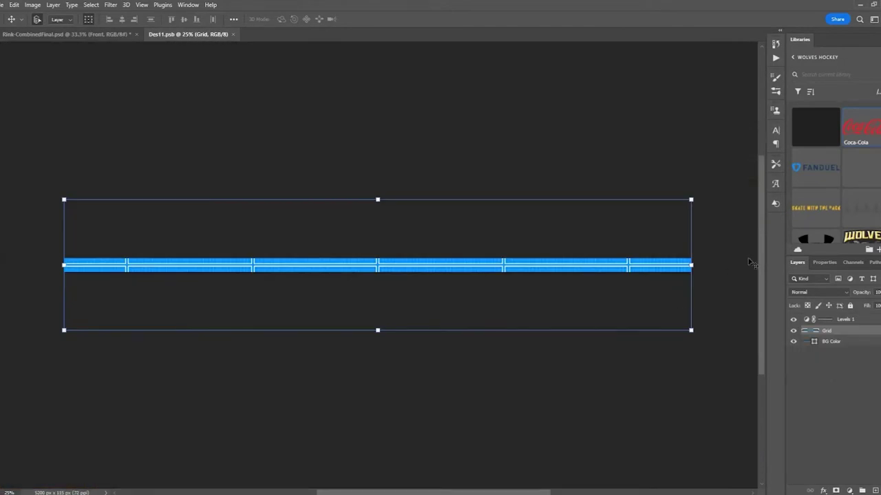
Place the library's Trees graphic in Des11.psb, centered on the blue strip and filling its height.
drag(857, 215, 368, 257)
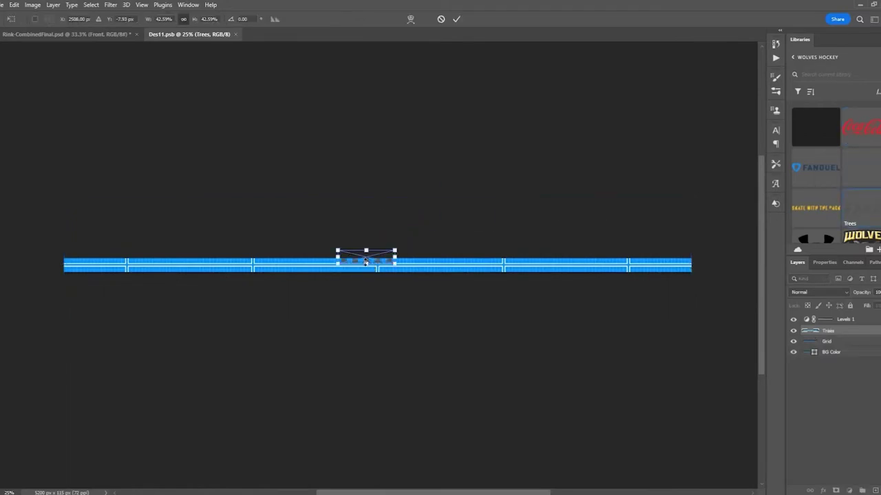
key(ctrl+equal)
key(ctrl+equal)
key(ctrl+equal)
key(ctrl+equal)
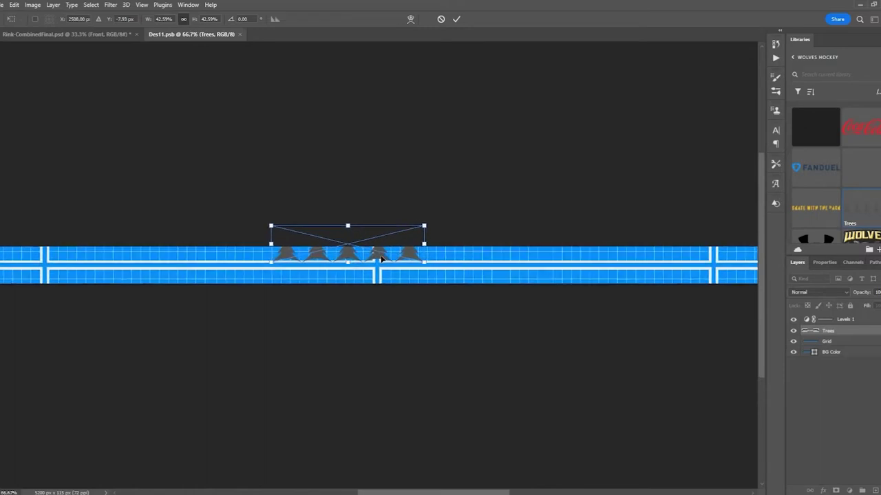
key(ctrl+equal)
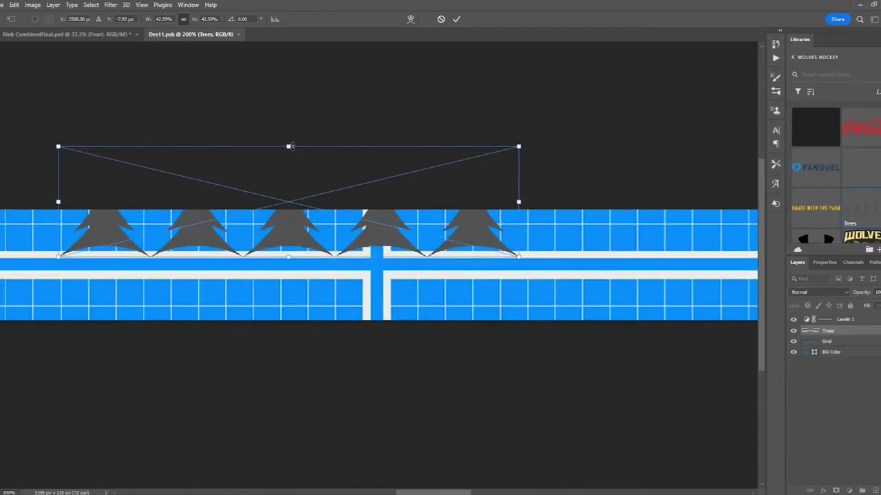
drag(290, 226, 381, 290)
click(456, 19)
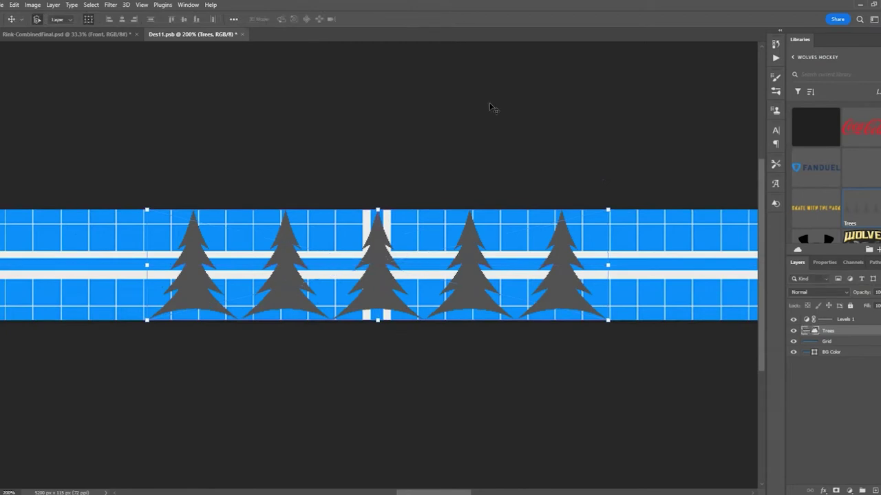
Duplicate the Trees graphic twice end to end along the strip, continuing the row to the right.
drag(513, 250, 291, 219)
drag(539, 232, 442, 228)
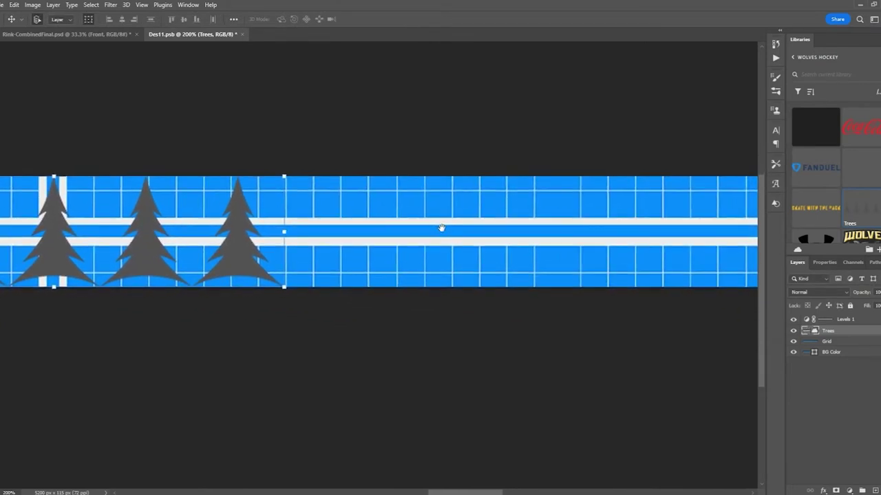
drag(241, 254, 701, 247)
scroll(300, 250, right, 6)
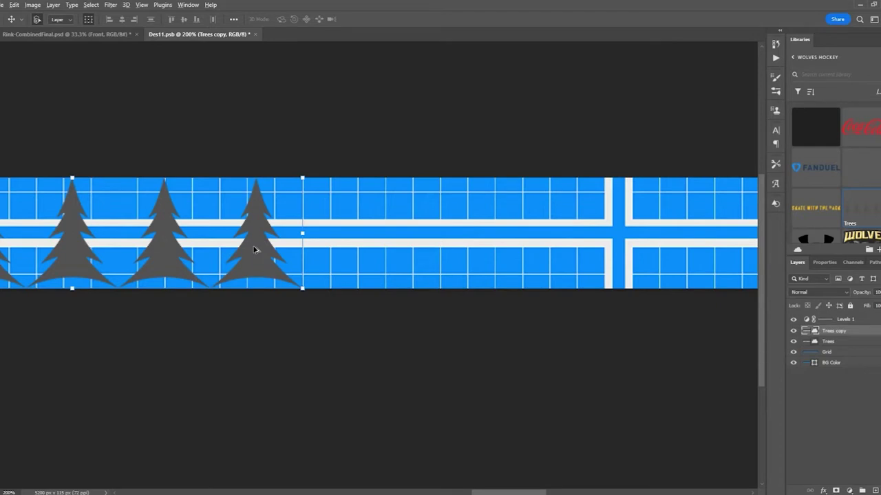
drag(254, 250, 715, 248)
drag(667, 229, 224, 218)
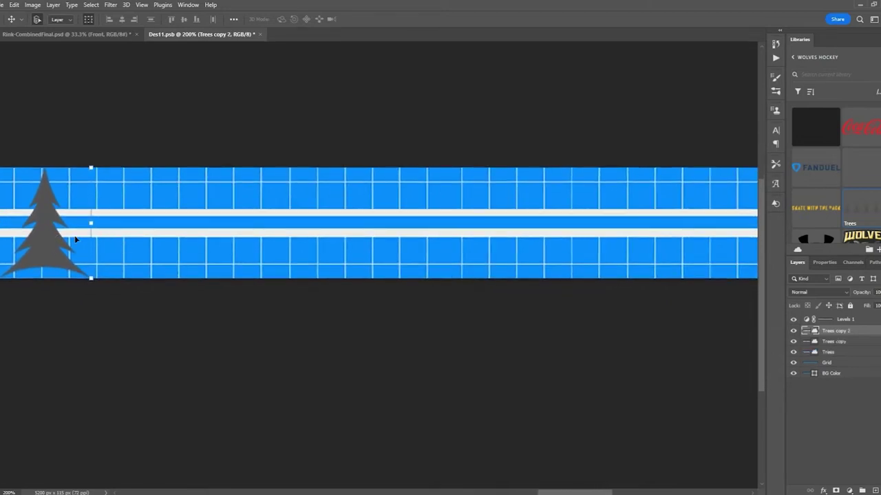
Extend the tree row rightward with three more Trees copies placed end to end.
drag(43, 254, 213, 249)
key(ctrl+j)
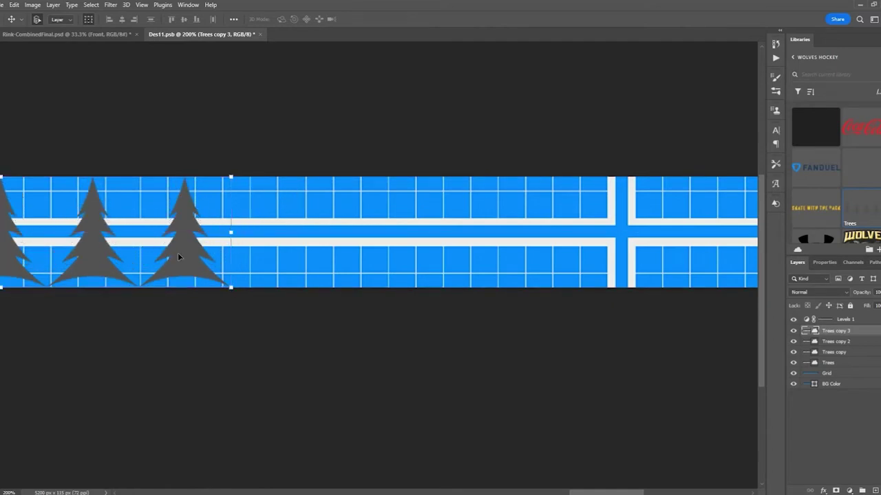
key(Delete)
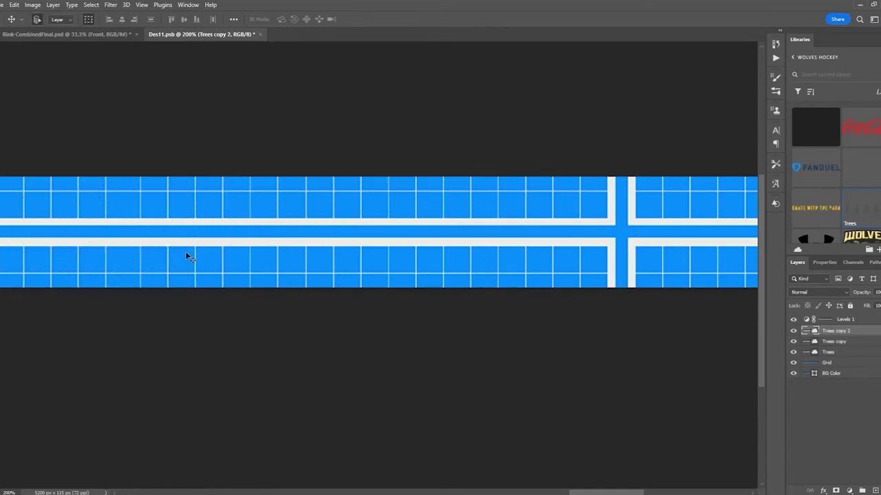
key(ctrl+z)
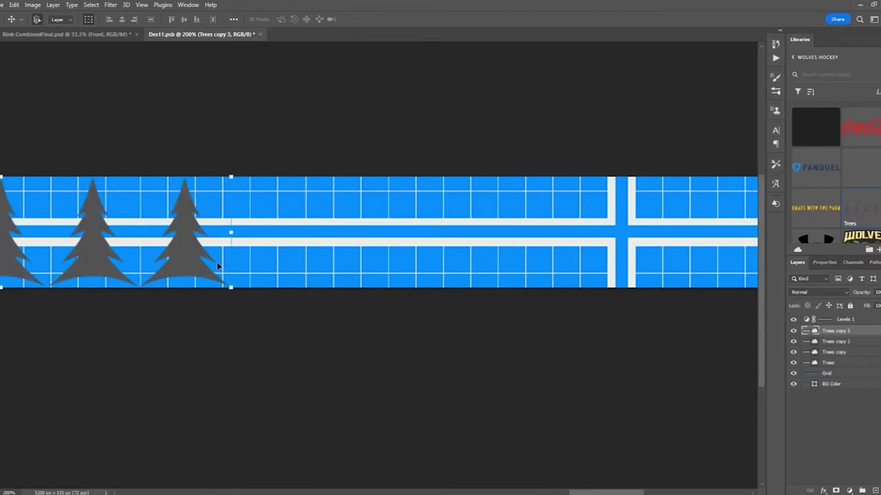
drag(186, 263, 604, 254)
key(ctrl+j)
key(ctrl+j)
Duplicate the original Trees graphic five times leftward, running the row past the strip's left end.
drag(260, 280, 459, 202)
click(676, 202)
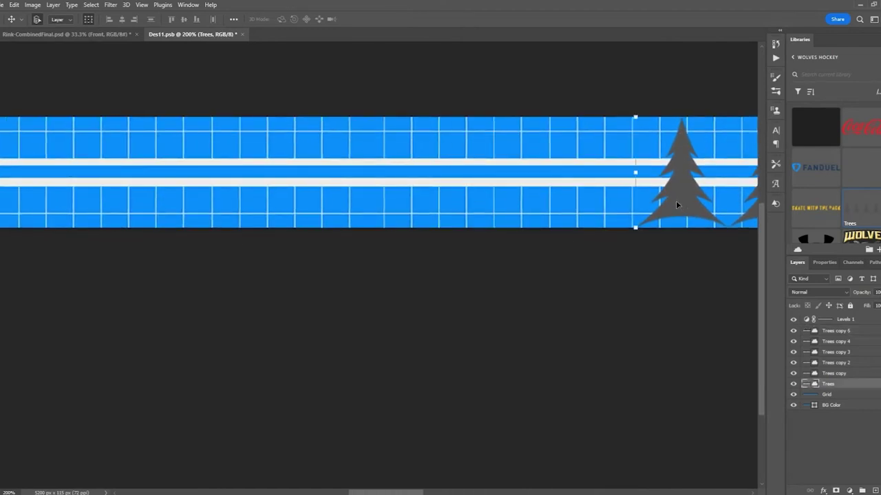
drag(674, 202, 187, 211)
drag(145, 329, 586, 319)
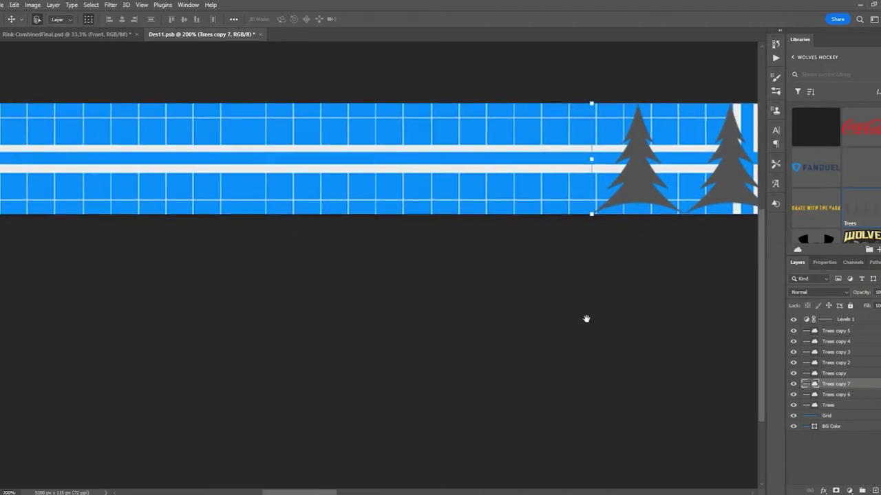
drag(636, 199, 175, 193)
drag(118, 320, 580, 324)
drag(636, 200, 168, 200)
drag(139, 279, 234, 221)
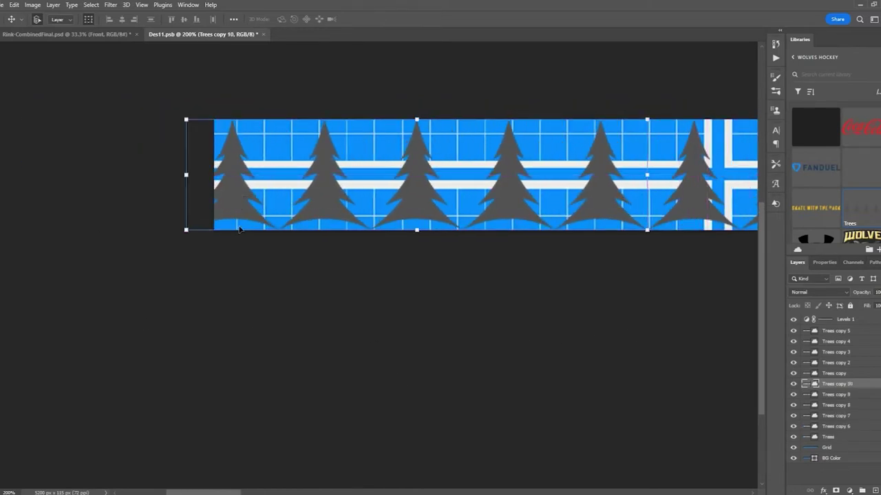
Hide the Grid and BG Color layers in Des11.psb.
click(793, 447)
click(793, 458)
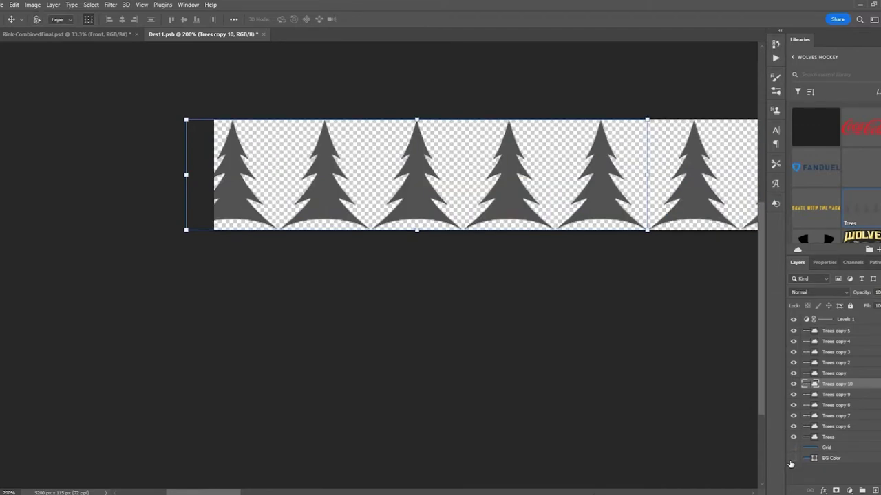
Save the tree strip in Des11.psb and open the Left Corner wall design's contents from Rink-CombinedFinal.psd.
key(ctrl+s)
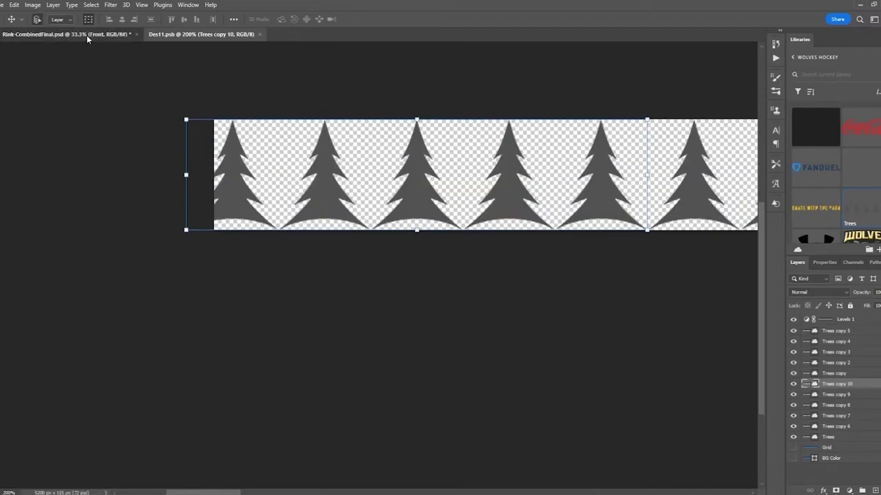
key(ctrl+Tab)
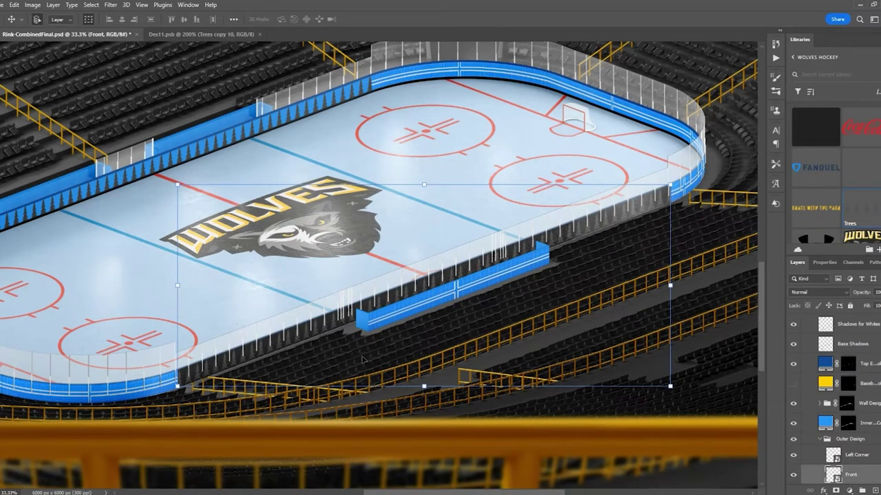
scroll(857, 373, down, 4)
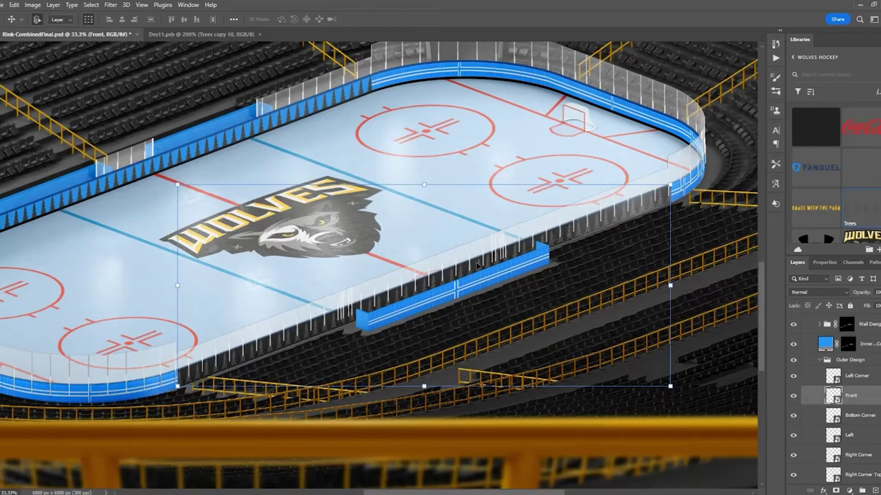
scroll(679, 280, right, 3)
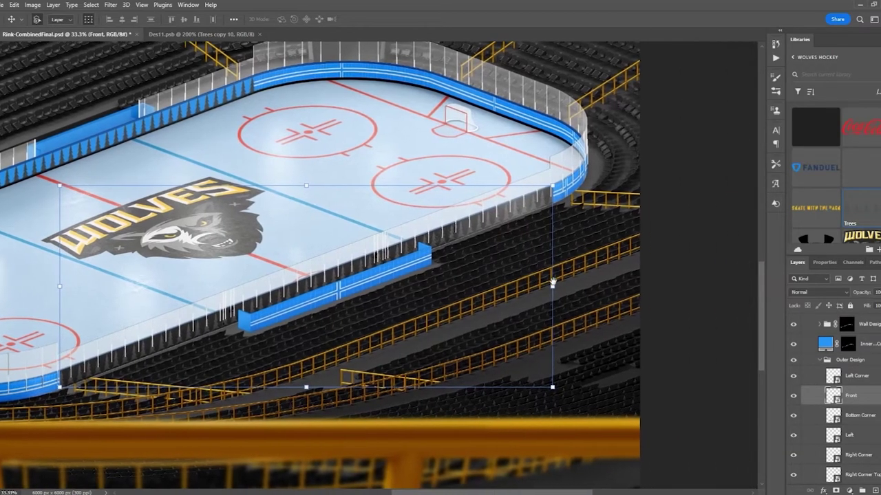
double_click(832, 377)
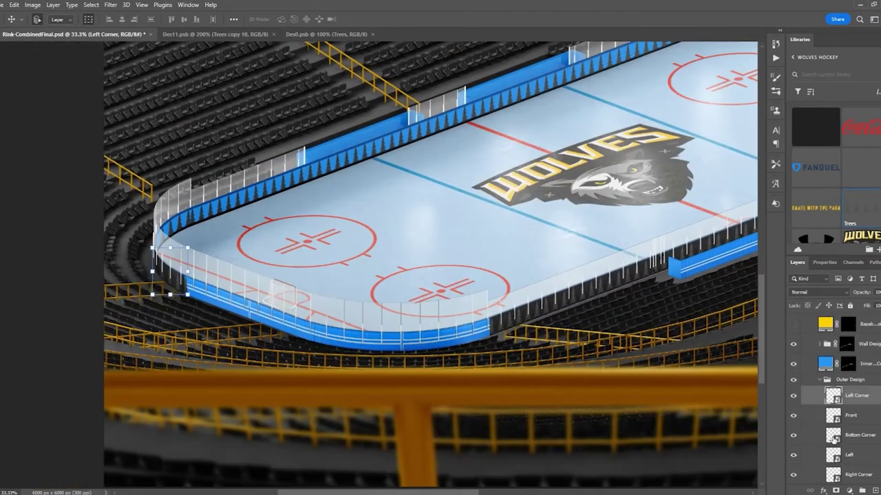
drag(256, 275, 478, 275)
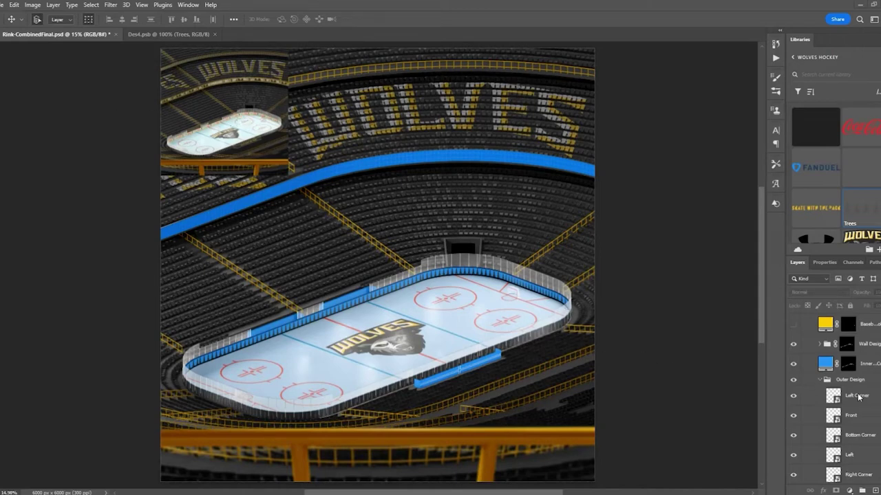
Duplicate the Outer Design group and hide the original group.
scroll(871, 391, down, 2)
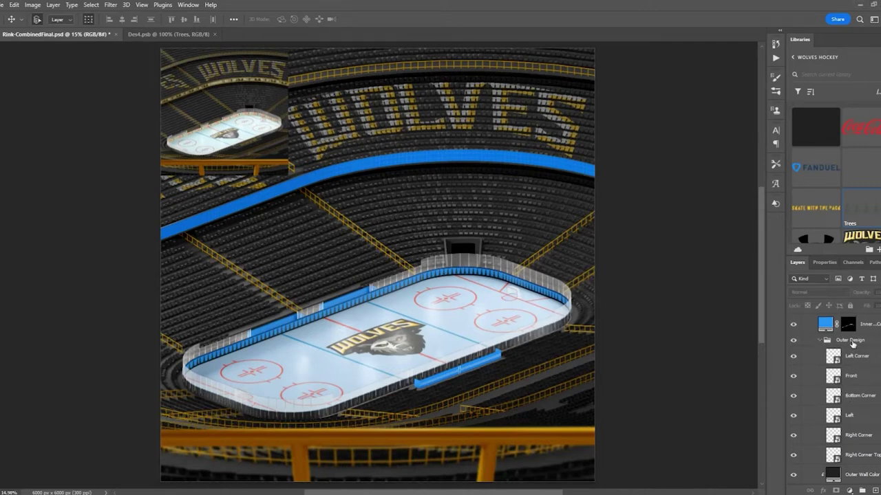
click(853, 342)
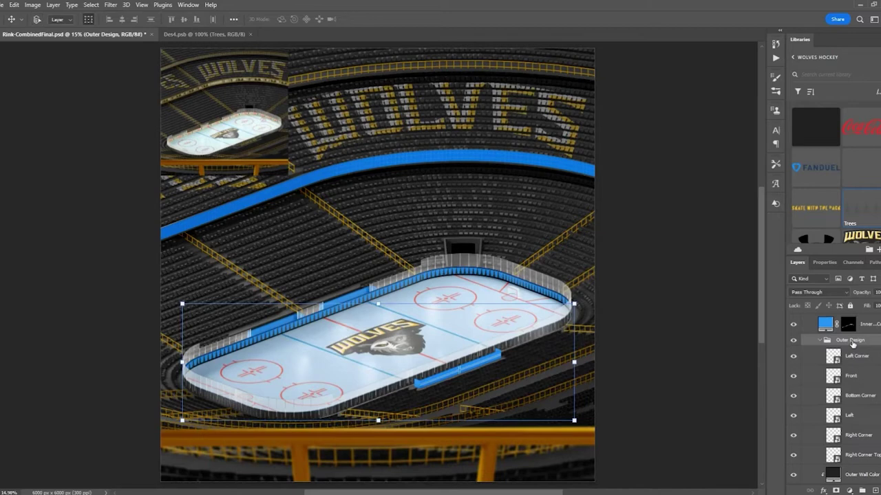
key(ctrl+j)
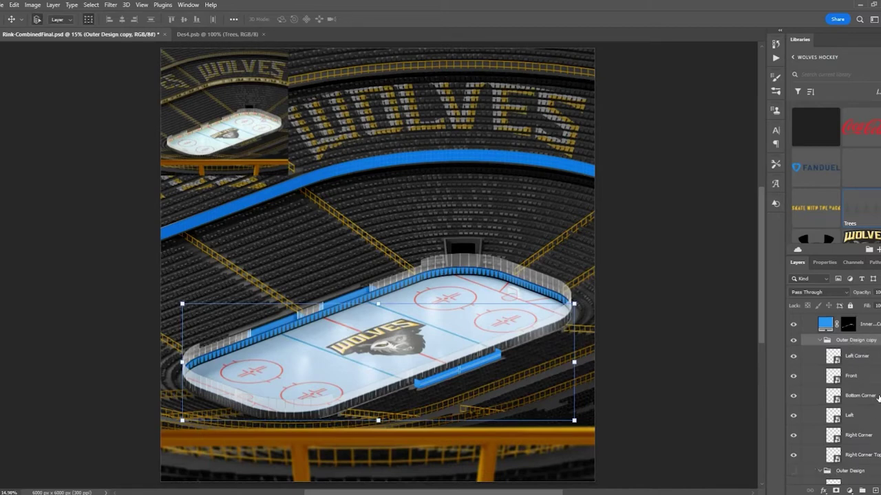
Rasterize all six layers in the Outer Design copy group, from Left Corner to Right Corner Top, and collapse the group.
scroll(874, 406, up, 1)
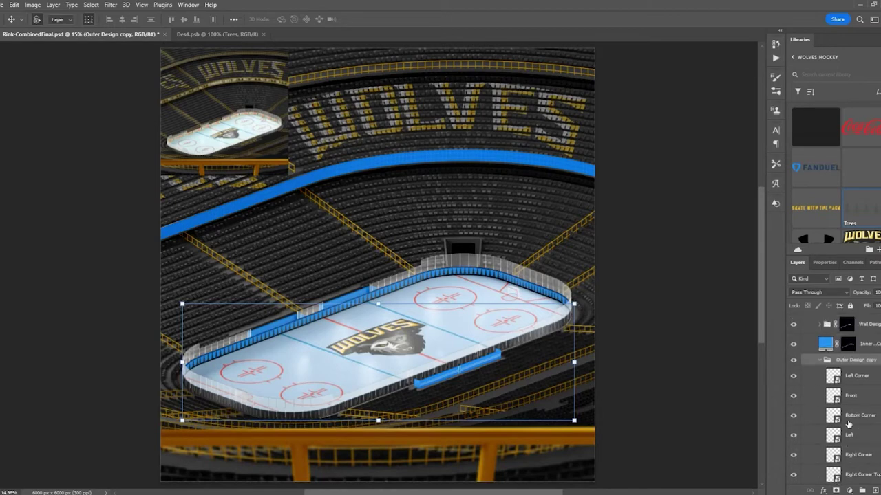
click(854, 379)
shift+click(857, 475)
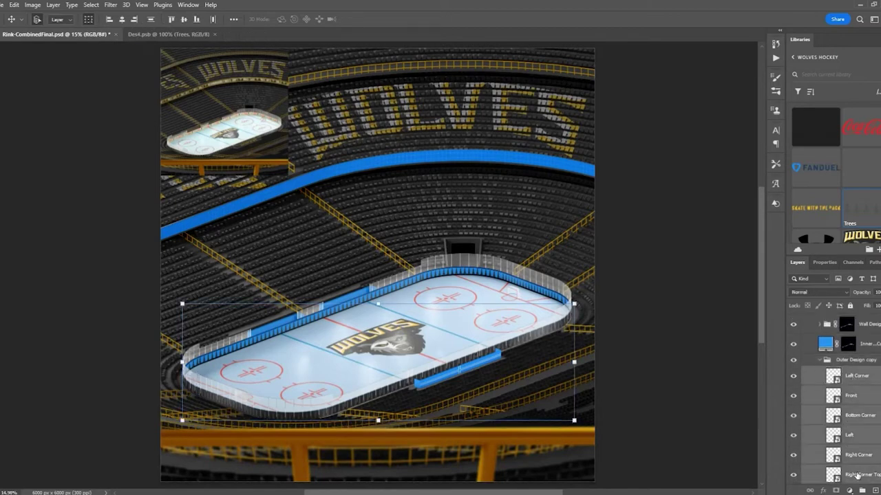
right_click(852, 396)
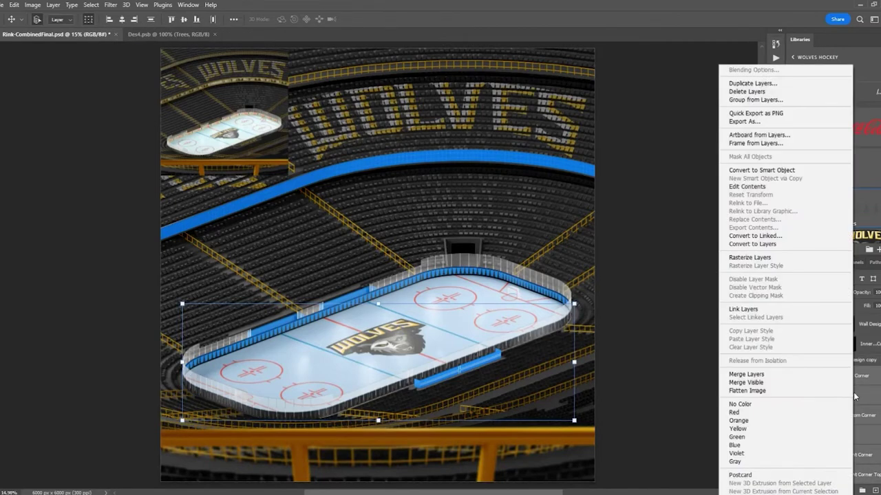
click(762, 259)
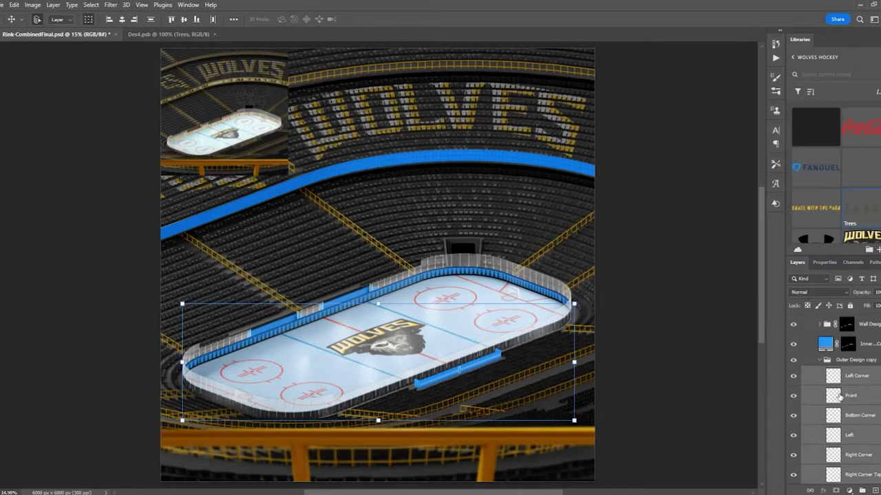
scroll(843, 391, down, 3)
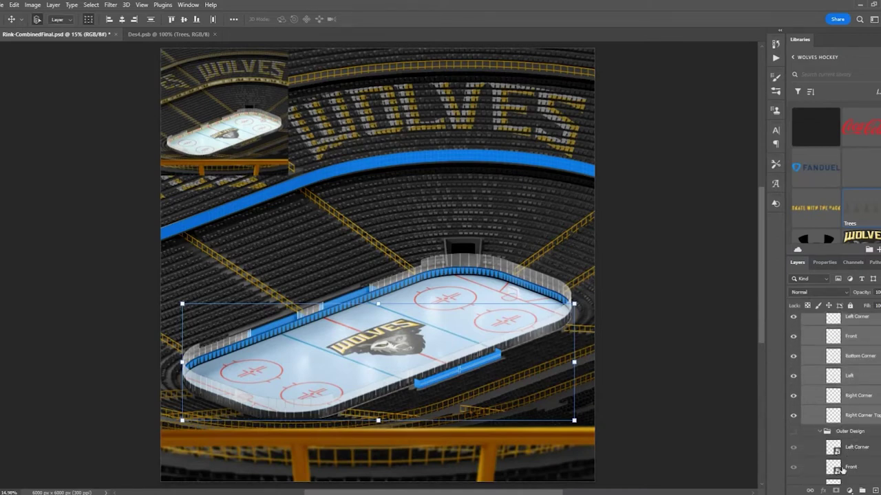
scroll(852, 441, down, 2)
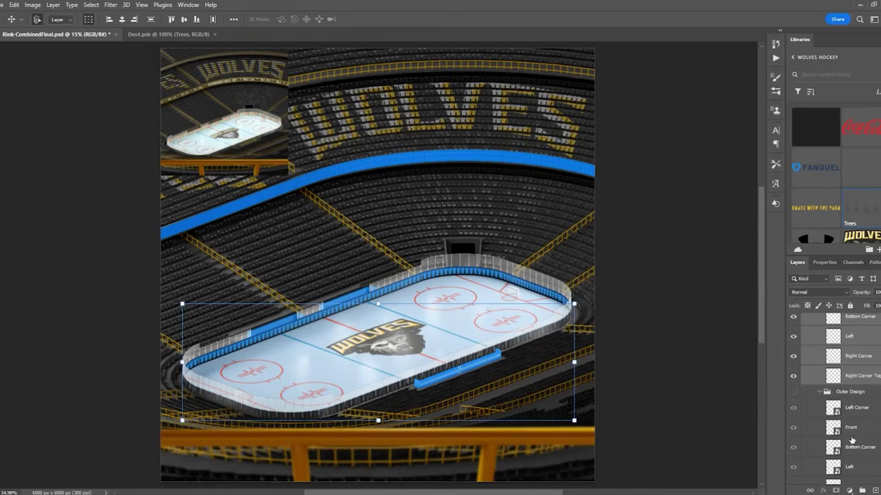
scroll(849, 422, up, 4)
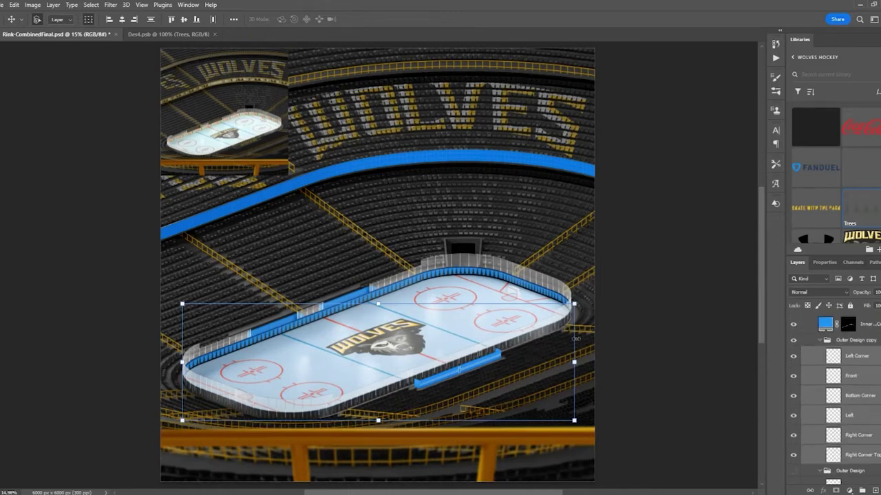
click(835, 356)
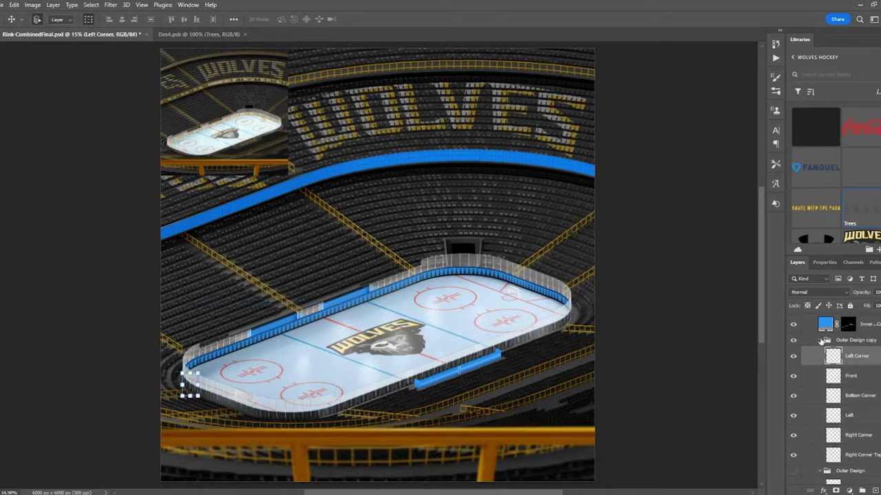
click(821, 341)
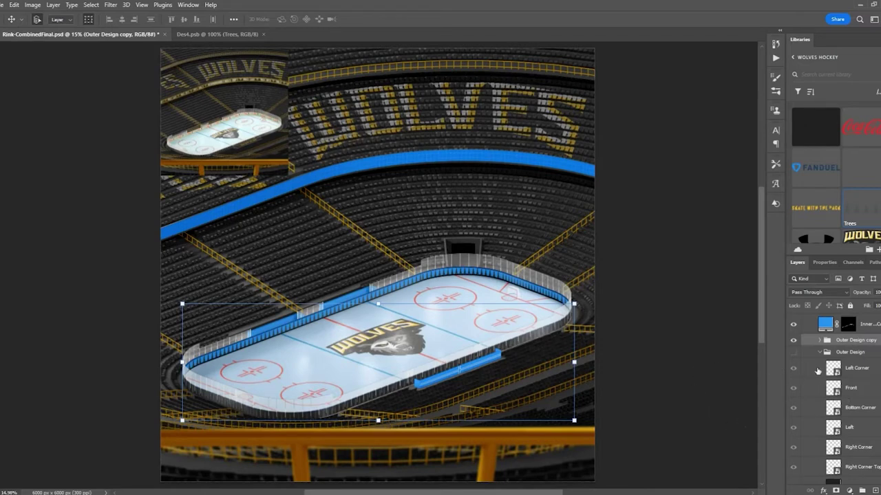
Set the Inner Wall Color fill layer to hex eaeaea.
scroll(835, 365, up, 1)
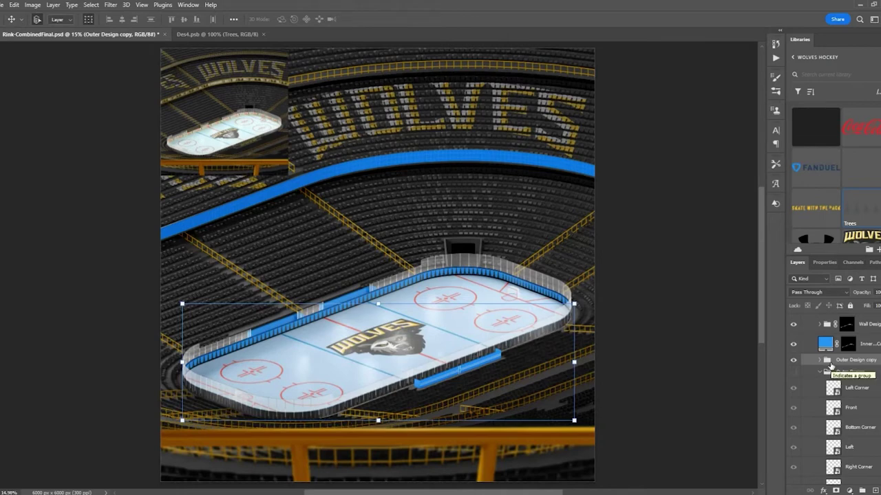
scroll(829, 386, up, 4)
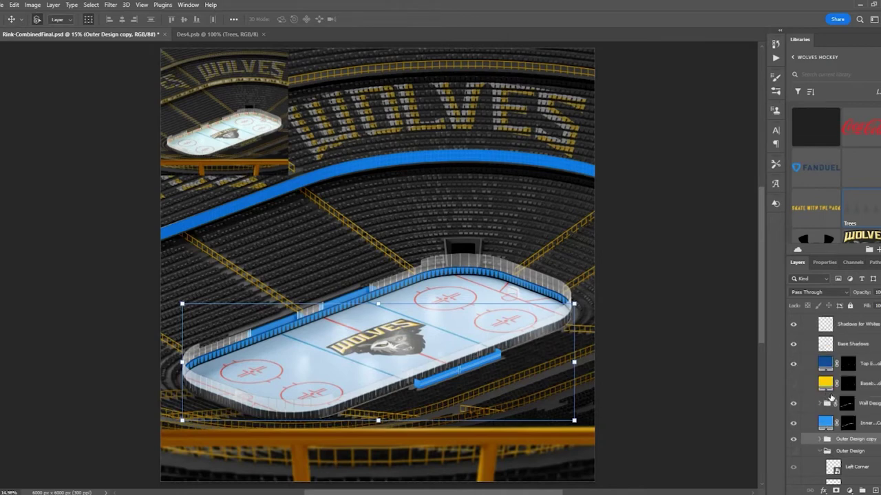
click(820, 403)
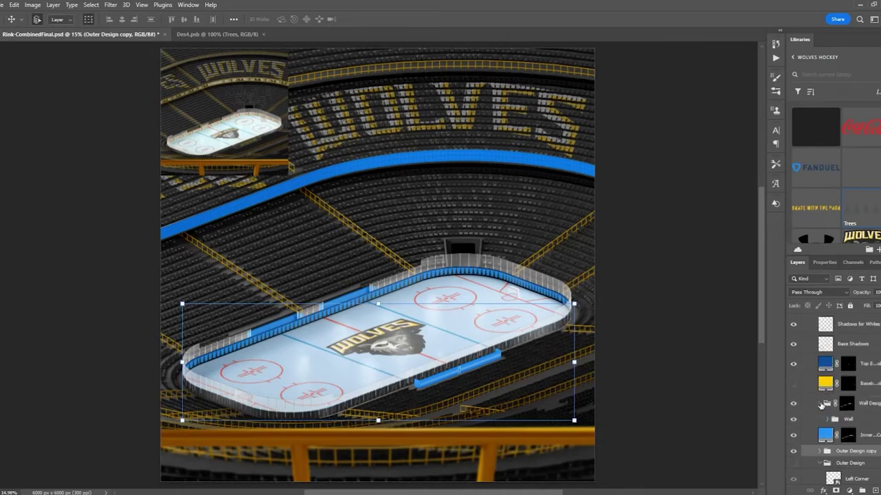
click(870, 438)
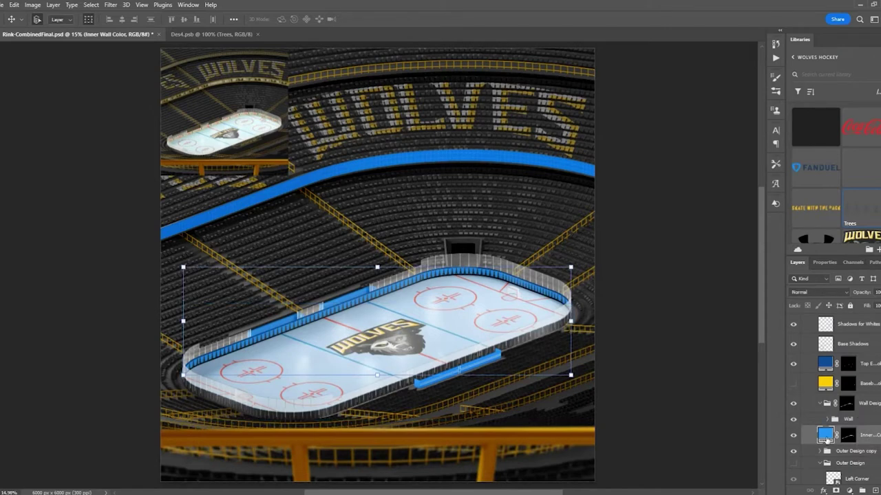
double_click(825, 438)
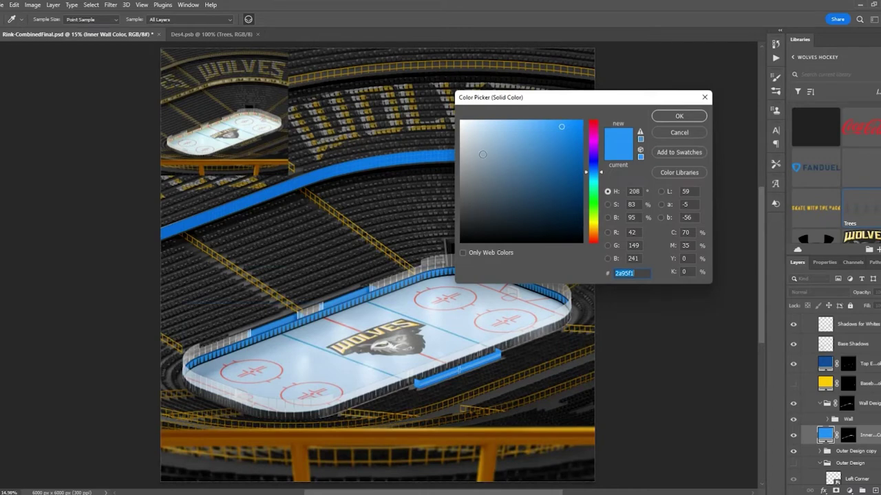
text(0eaeae)
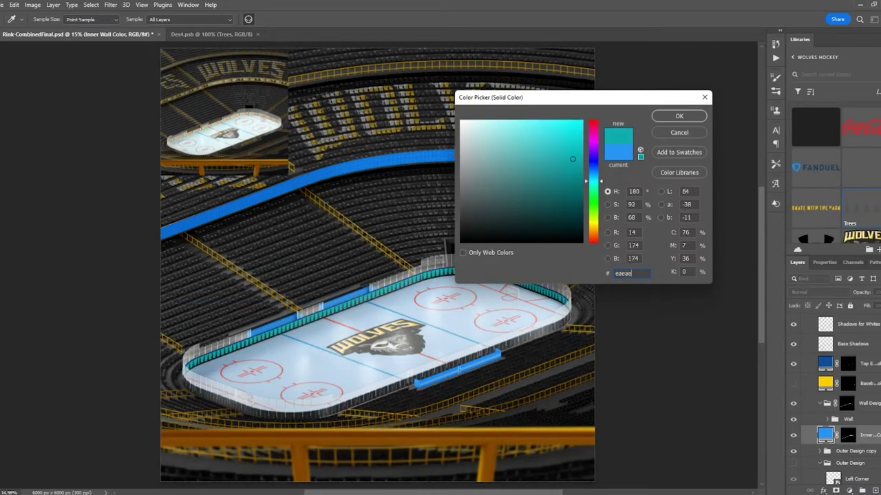
text(a)
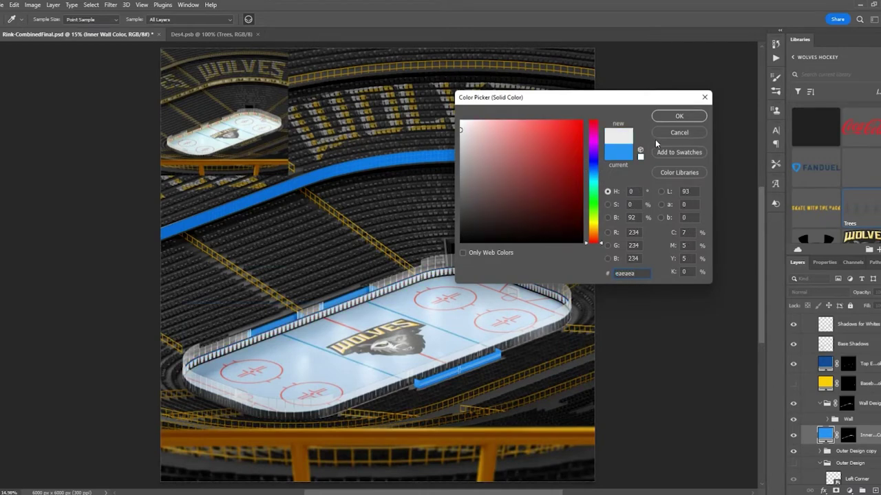
click(679, 117)
Open the contents of the Top smart object in the Wall group's Inner Design group.
click(827, 420)
click(835, 431)
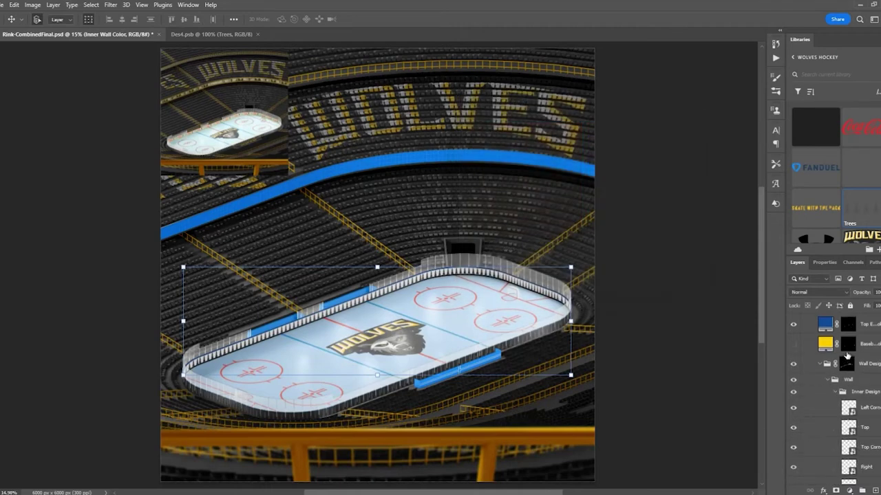
scroll(846, 369, down, 2)
click(846, 371)
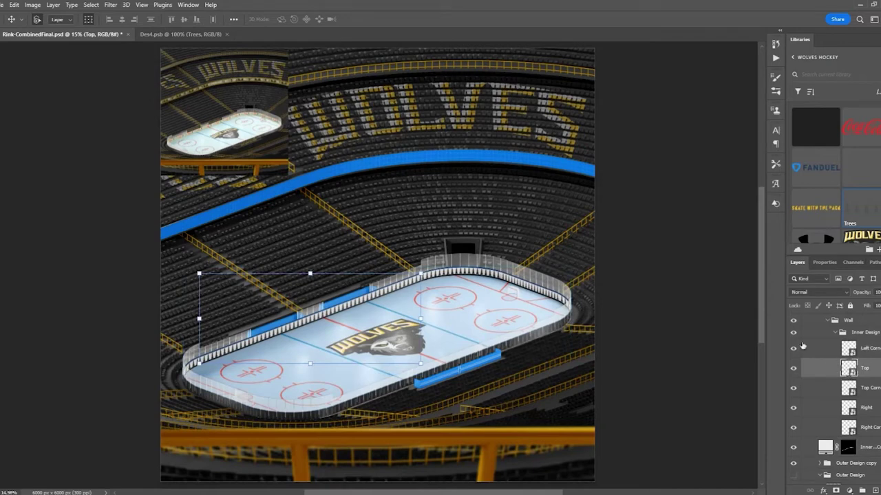
double_click(849, 371)
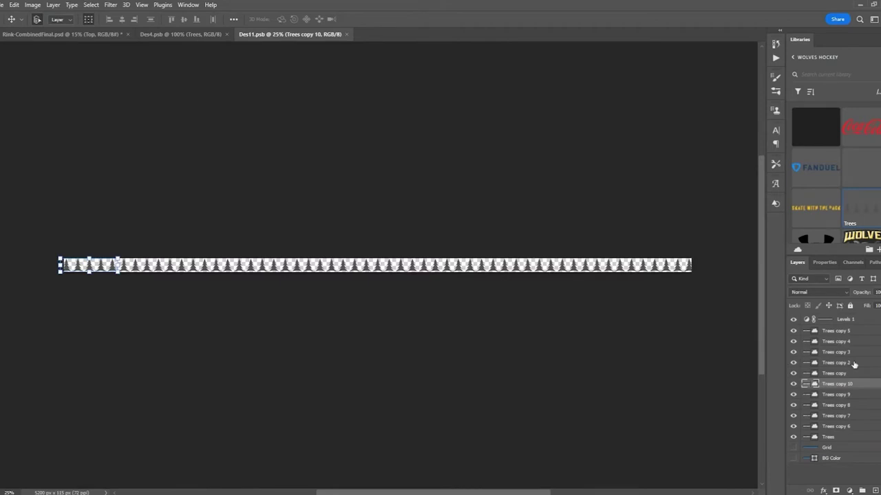
Delete all the Trees layers from the Des11.psb strip, from Trees copy 5 down to Trees.
click(830, 336)
shift+click(829, 438)
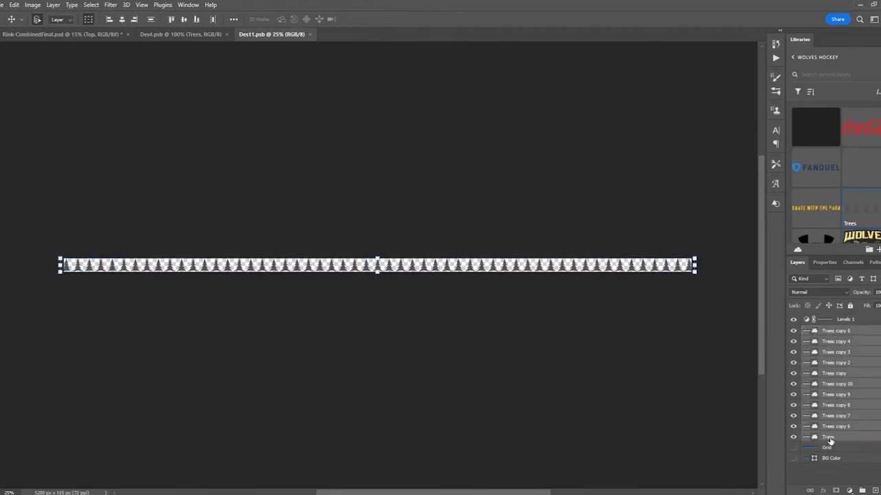
key(Delete)
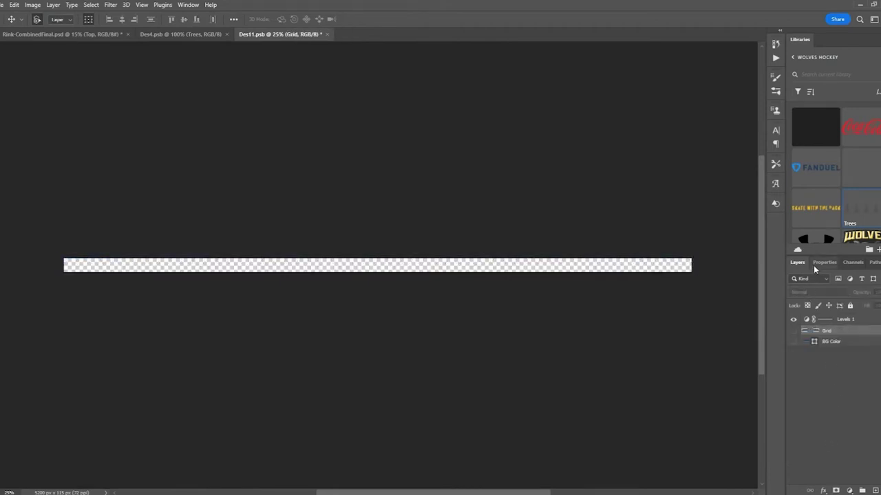
Place the UA (Under Armour) library graphic near the middle of the strip, at about X 2480 px, Y 59 px.
scroll(849, 177, down, 1)
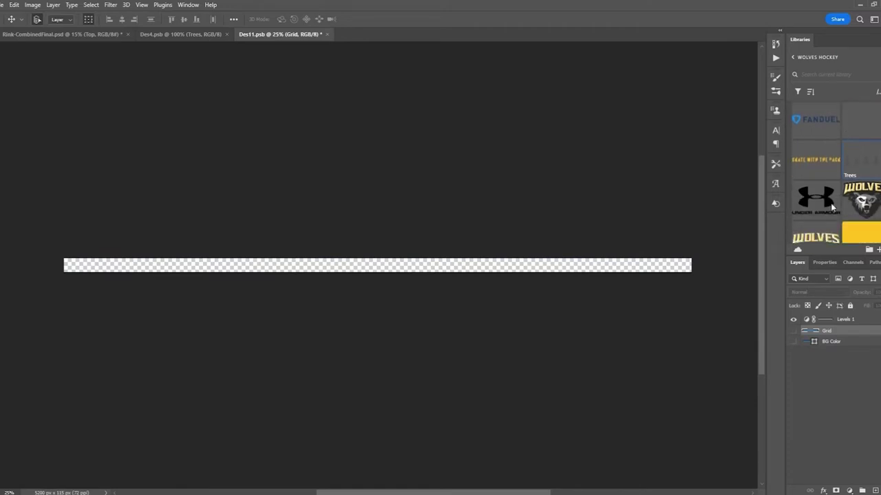
drag(822, 201, 667, 205)
drag(365, 270, 363, 265)
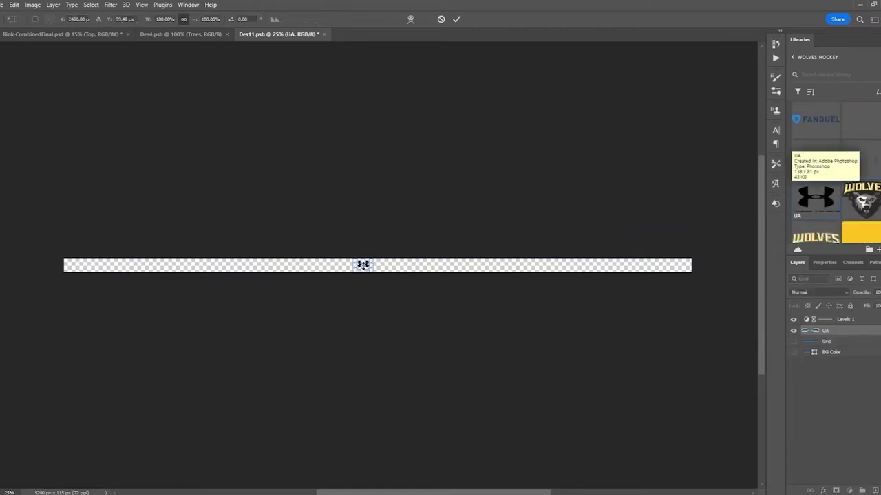
click(456, 19)
Place the FD (FanDuel) library graphic beside the Under Armour logo, at about X 2724 px, Y 59.5 px.
drag(815, 120, 398, 266)
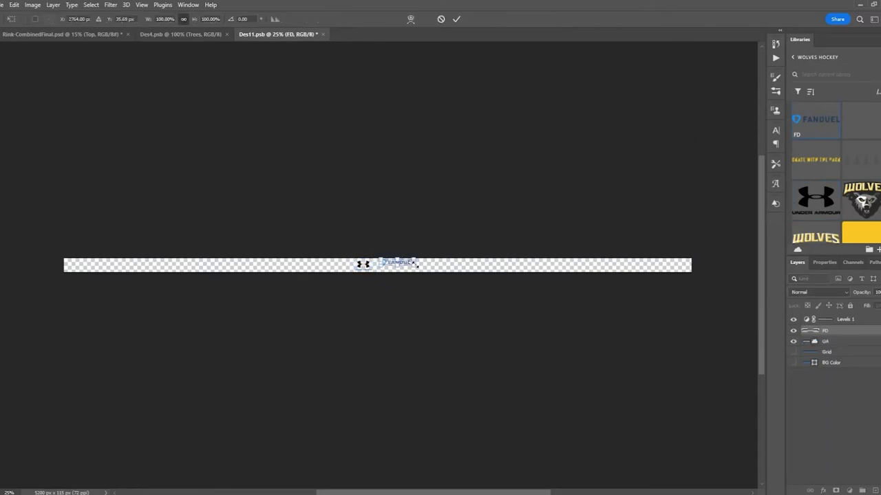
scroll(403, 260, up, 4)
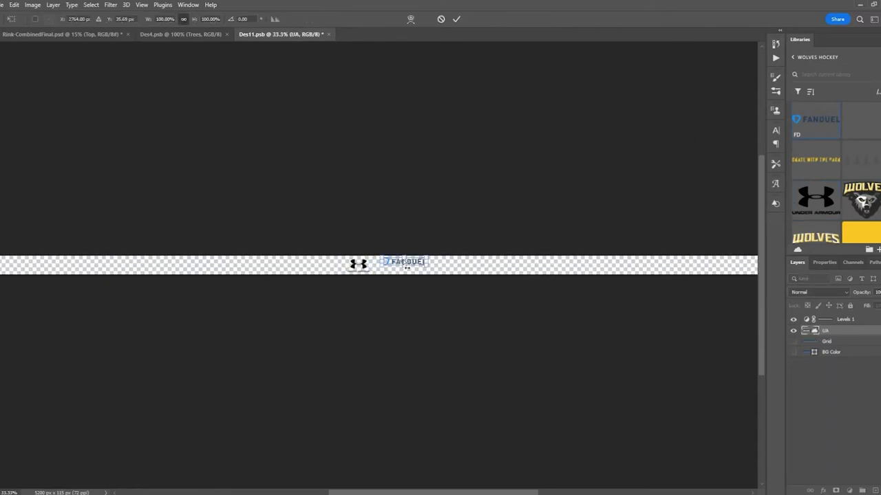
drag(424, 254, 405, 267)
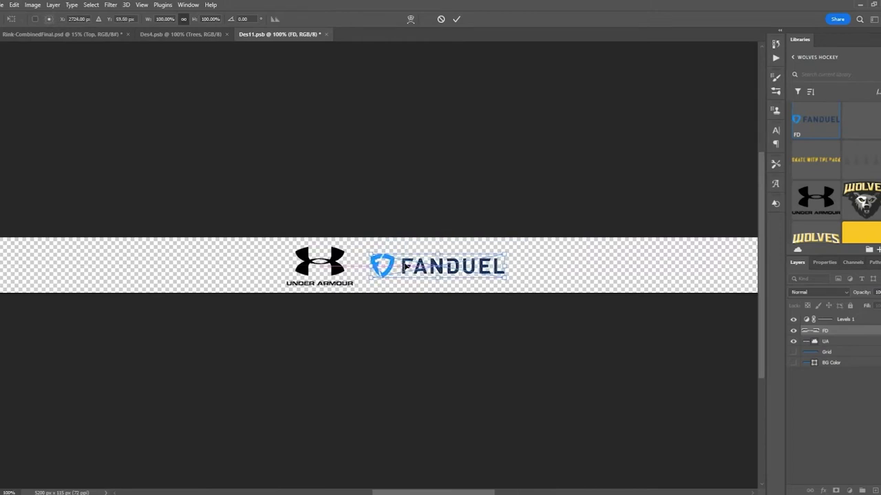
click(456, 19)
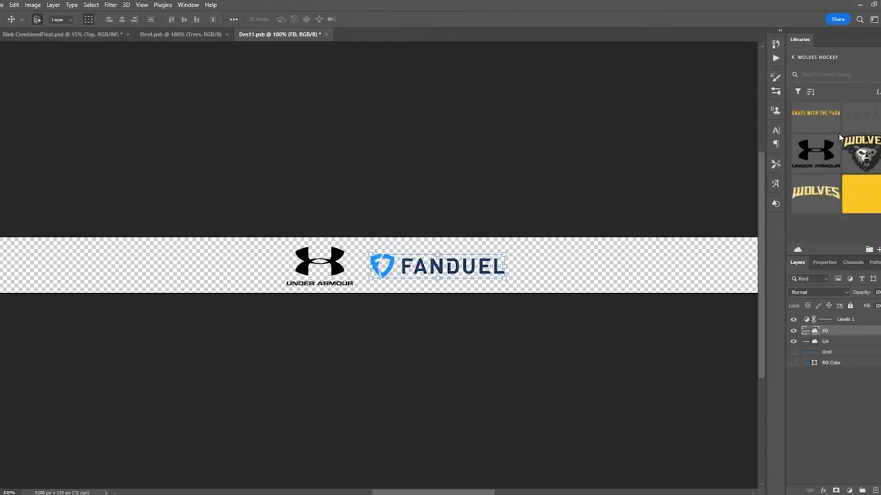
Place the Coca-Cola library graphic beside the FanDuel logo, at about X 3017 px, Y 57.5 px.
drag(859, 129, 575, 263)
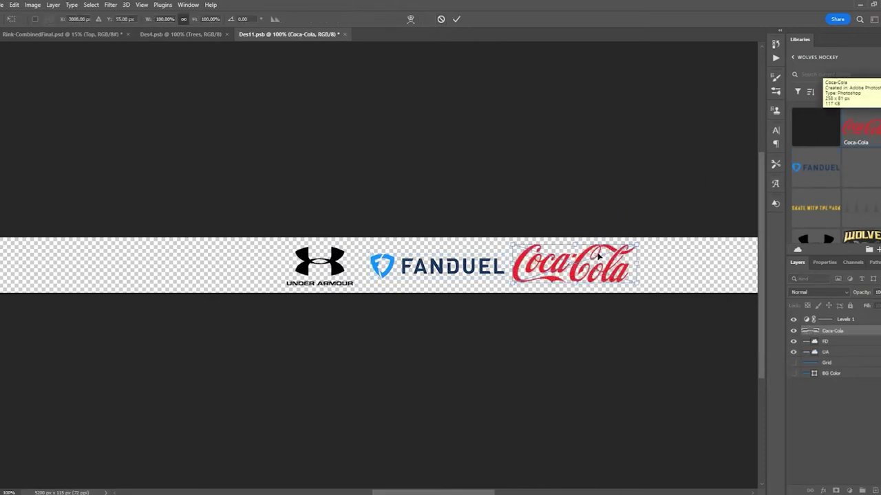
drag(574, 274, 578, 275)
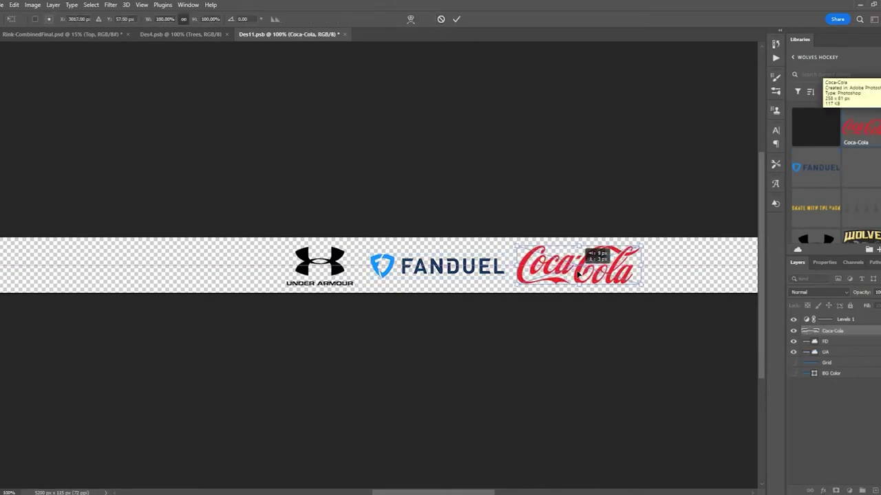
click(456, 19)
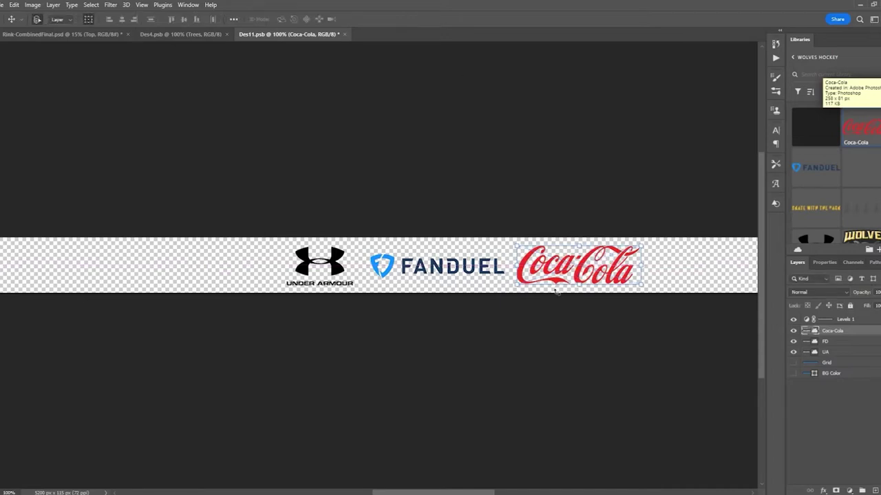
Group the Coca-Cola, FD and UA layers together in the Des11.psb strip.
key(ctrl+0)
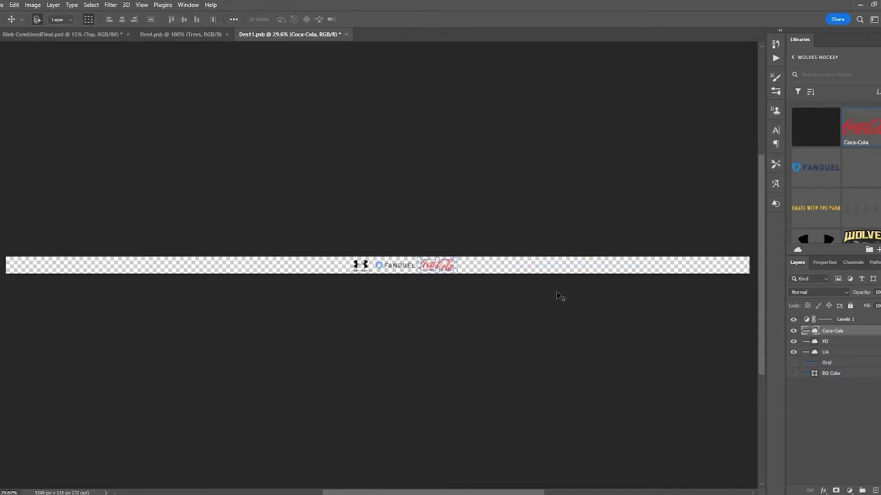
shift+click(831, 353)
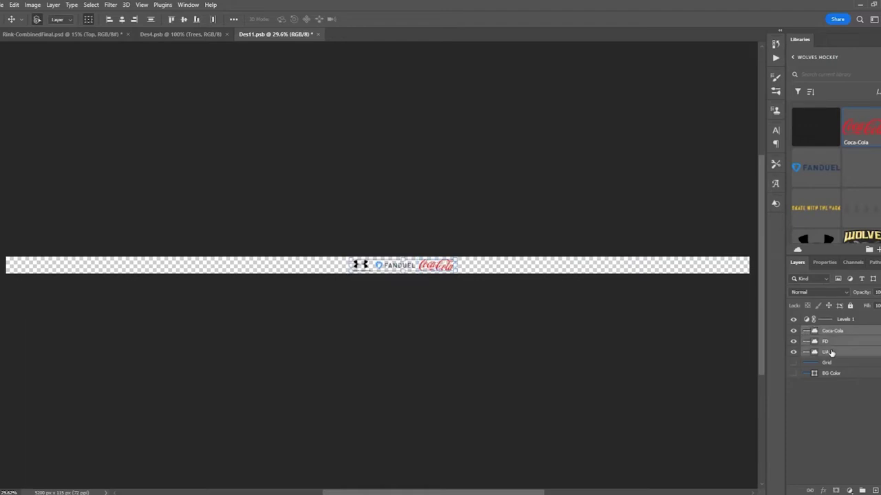
key(ctrl+g)
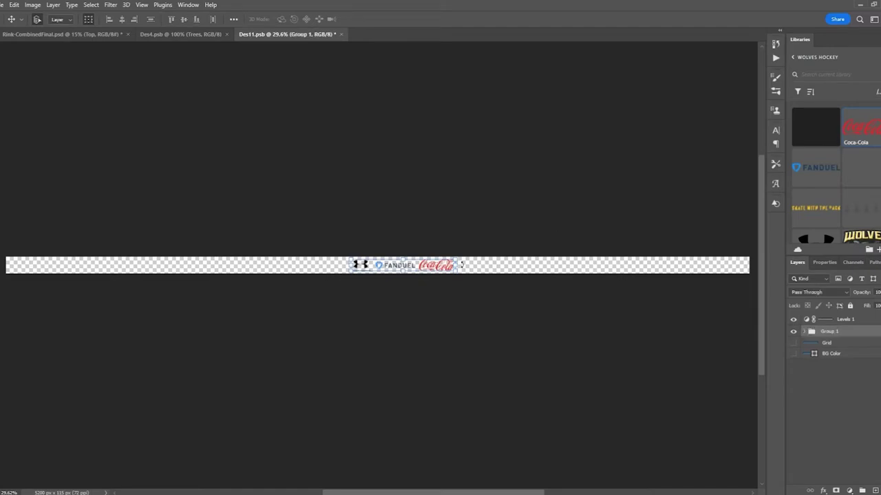
key(ctrl+1)
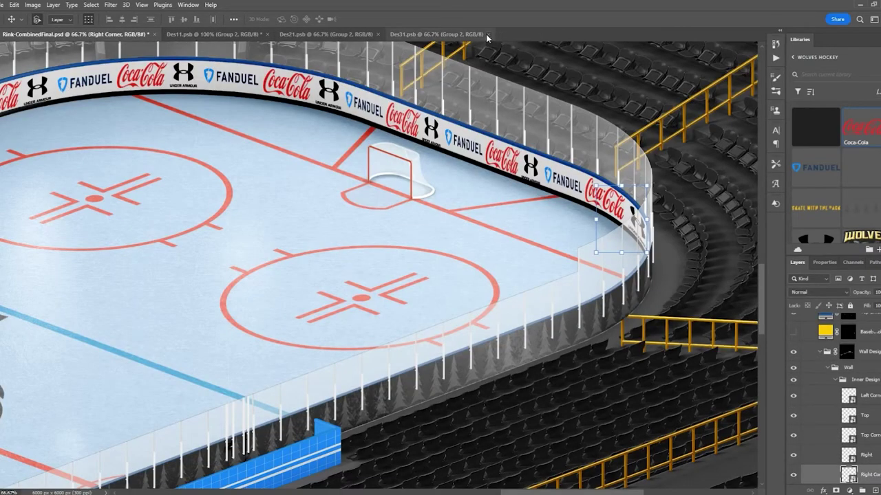
Close the open smart object documents and review the sponsor logos along the rink's inner walls.
click(488, 35)
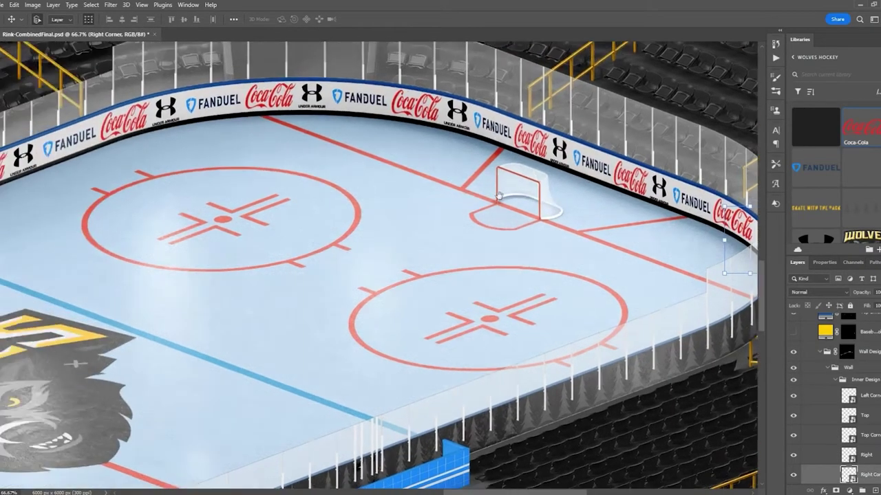
scroll(498, 197, down, 2)
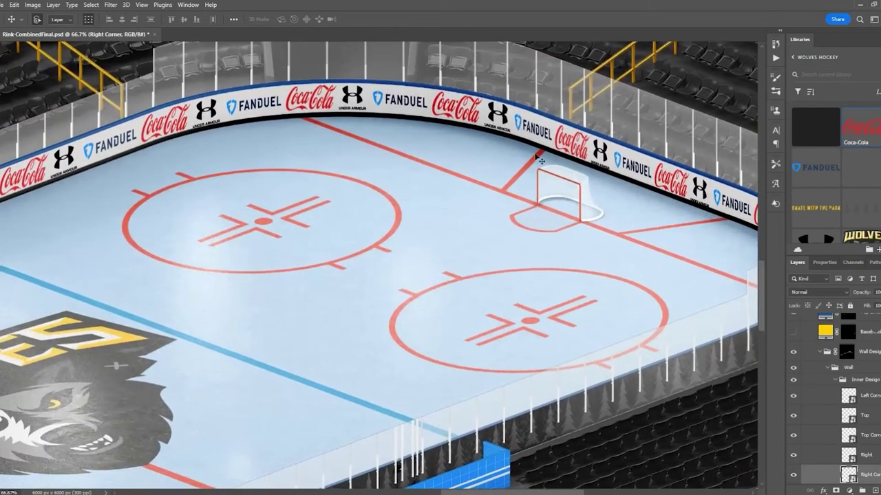
scroll(459, 180, up, 2)
scroll(459, 180, left, 10)
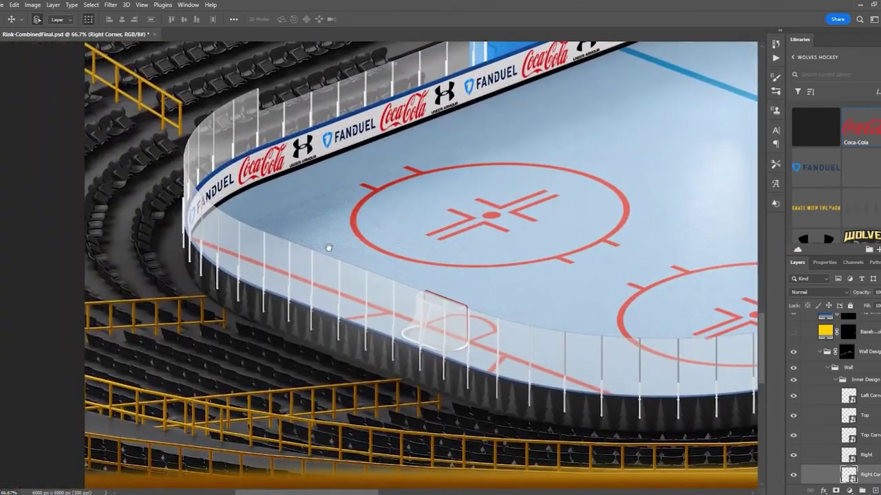
scroll(325, 260, right, 8)
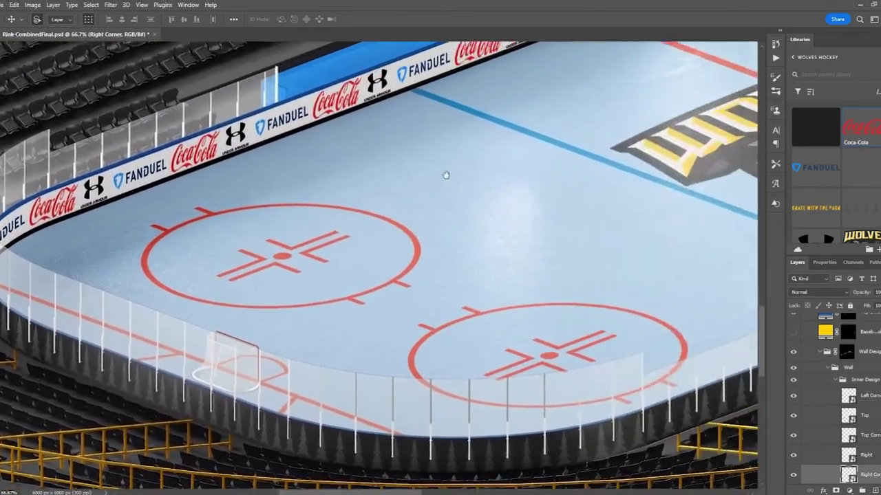
drag(446, 175, 301, 254)
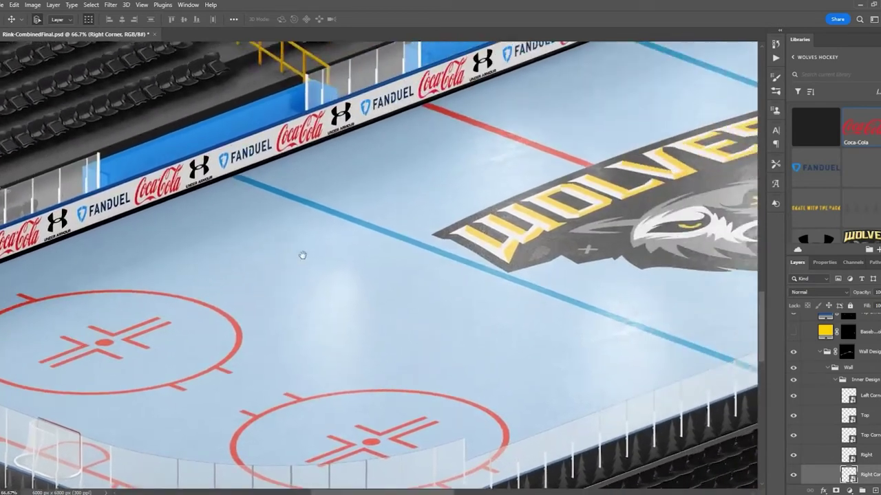
Make the Wall group's yellow baseboard color layer visible.
scroll(858, 388, up, 2)
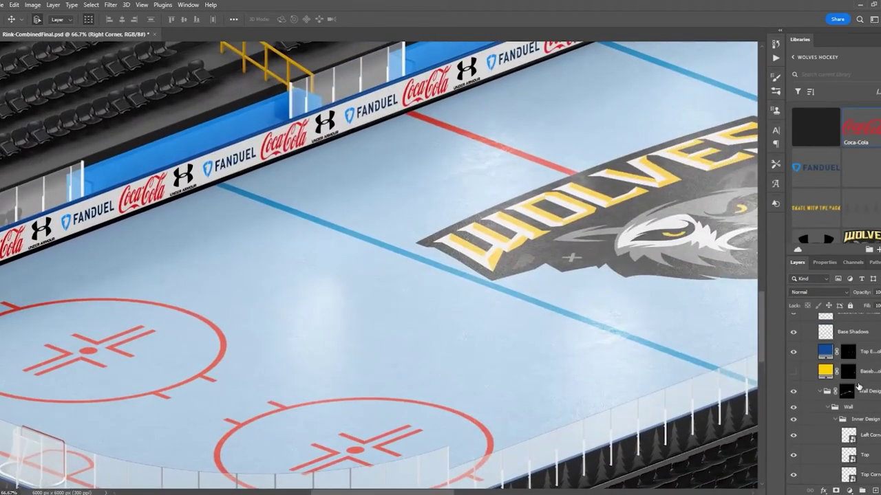
click(793, 372)
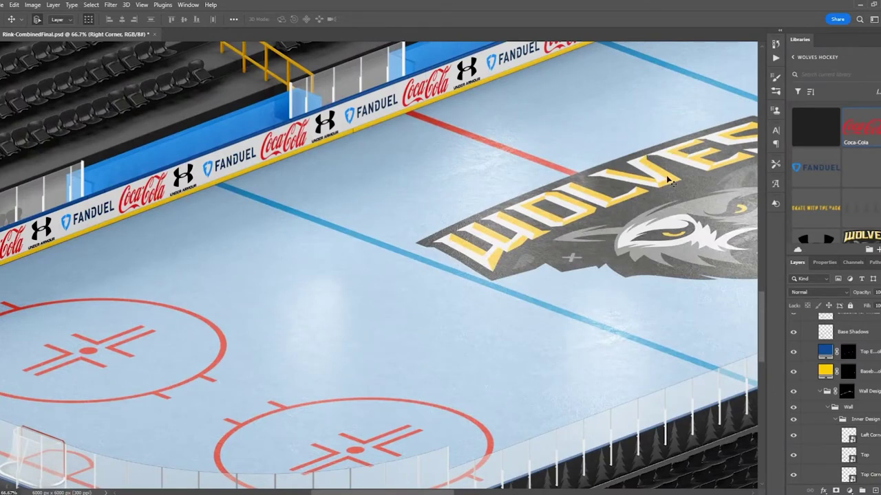
drag(678, 135, 422, 222)
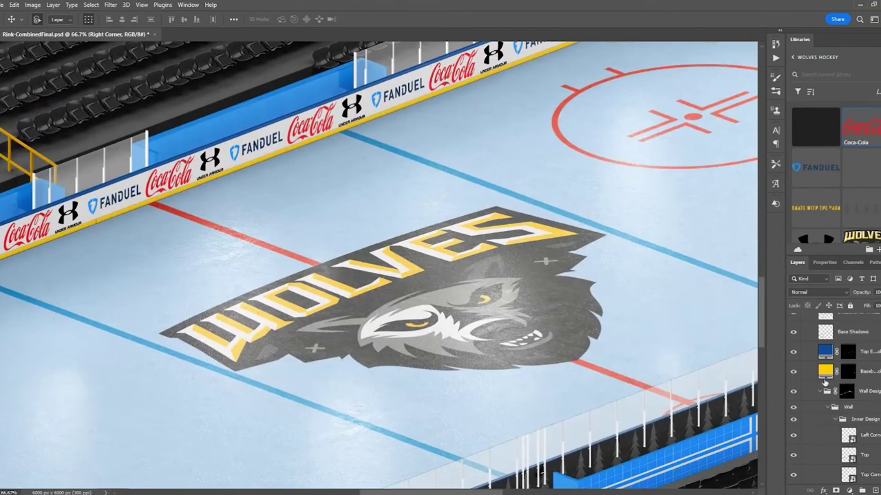
Set the Wall group's Top Edge Color fill layer to the library's Yellow, #FFC425.
click(869, 351)
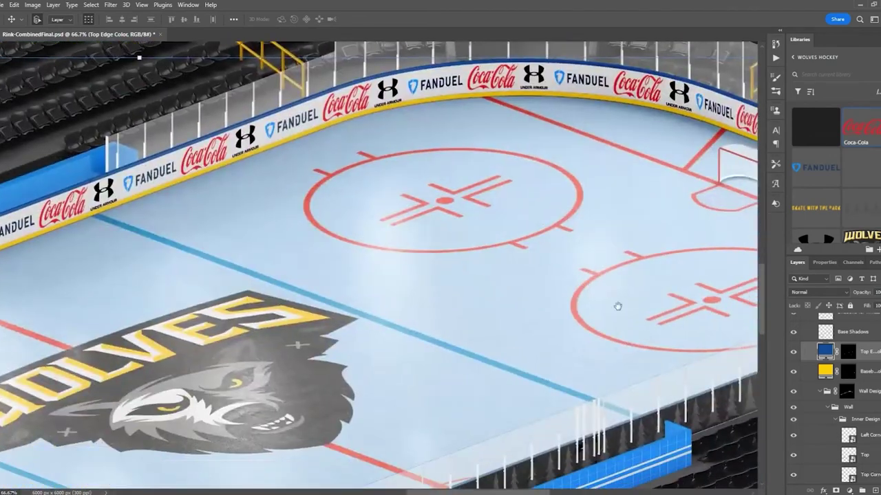
scroll(864, 186, down, 3)
click(868, 190)
click(869, 189)
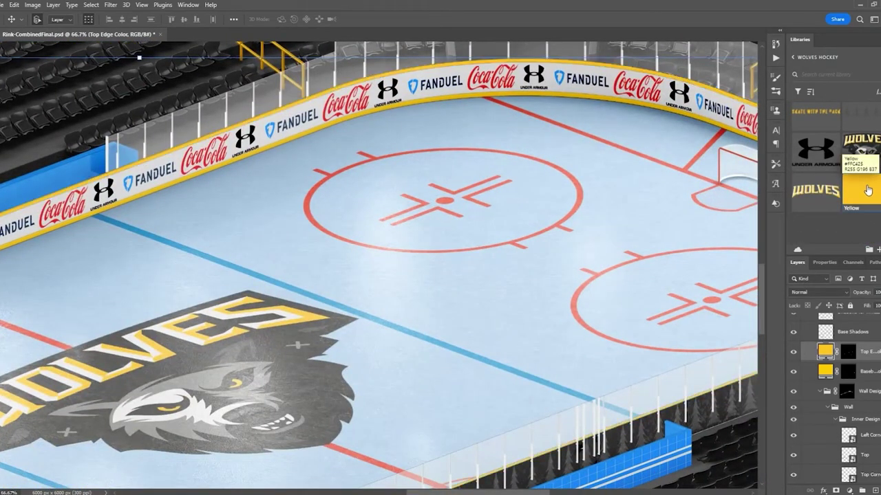
drag(329, 129, 333, 133)
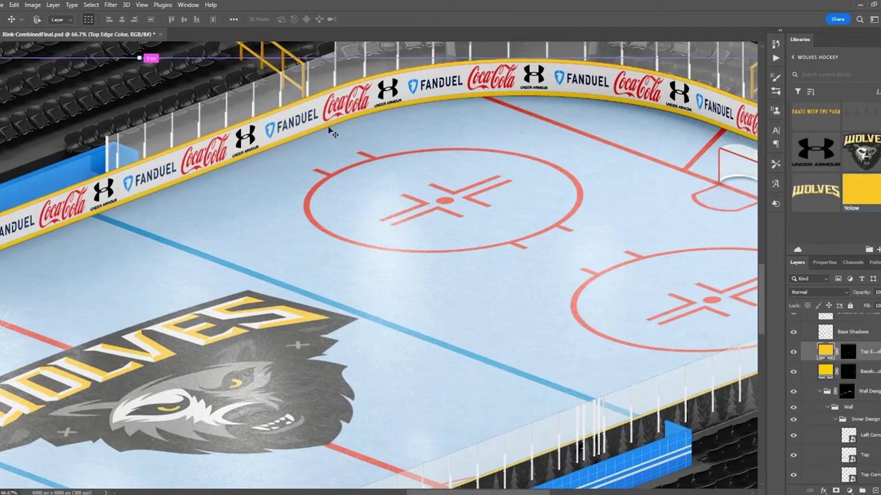
key(ctrl+minus)
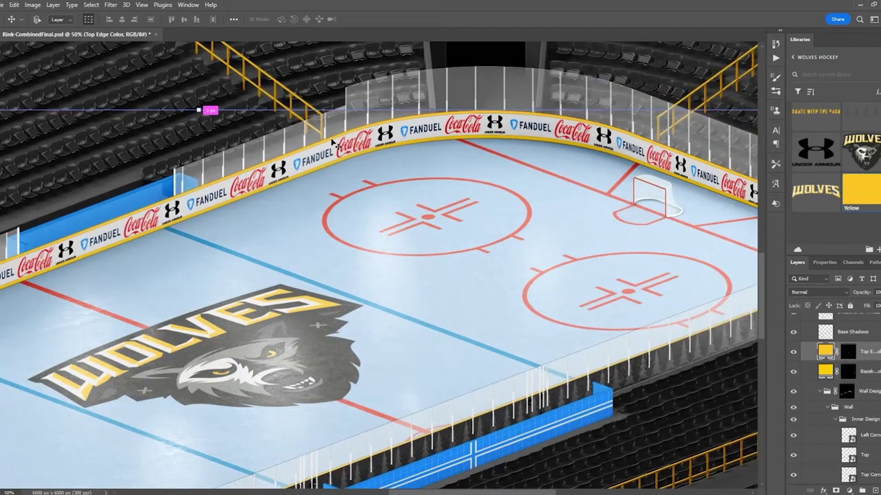
drag(313, 292, 495, 197)
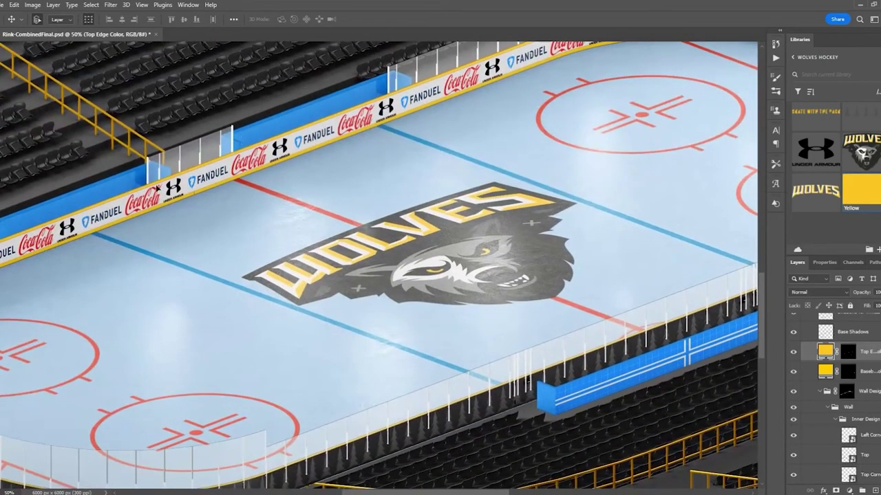
drag(259, 208, 383, 191)
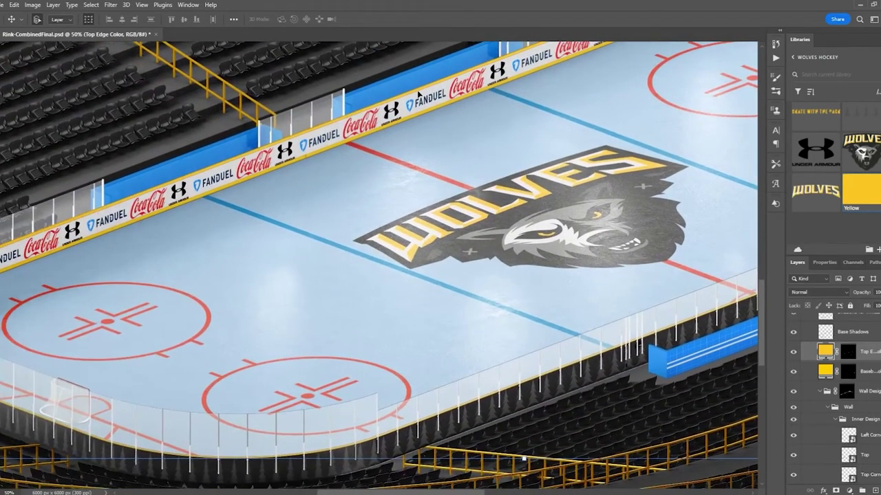
drag(620, 278, 539, 271)
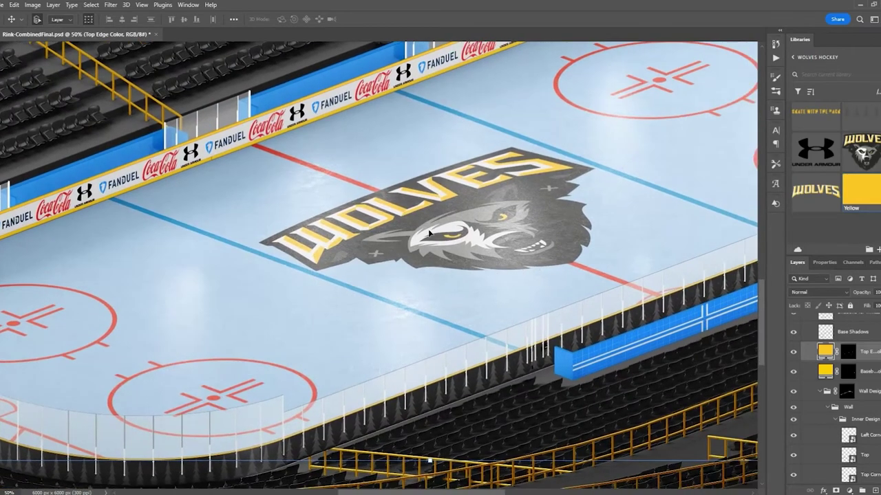
drag(389, 210, 445, 223)
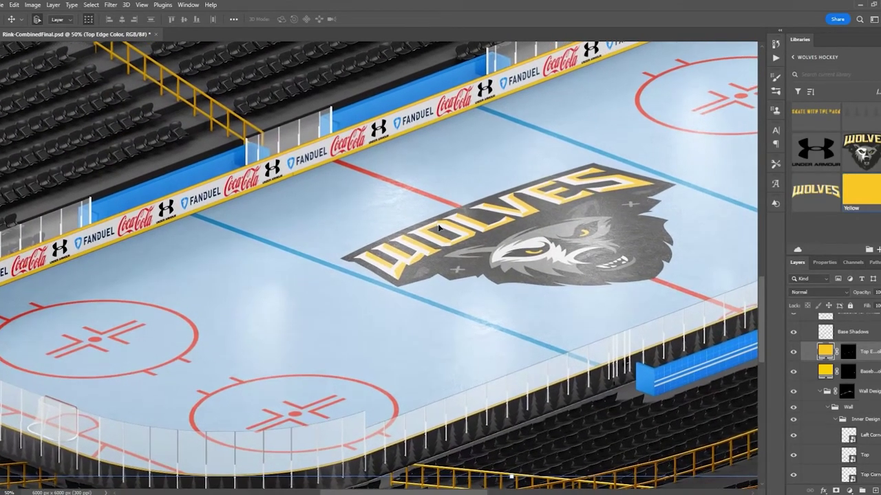
Expand the benches and boxes group and set its Top Edge Color fill layer to the library's Yellow.
scroll(866, 388, up, 2)
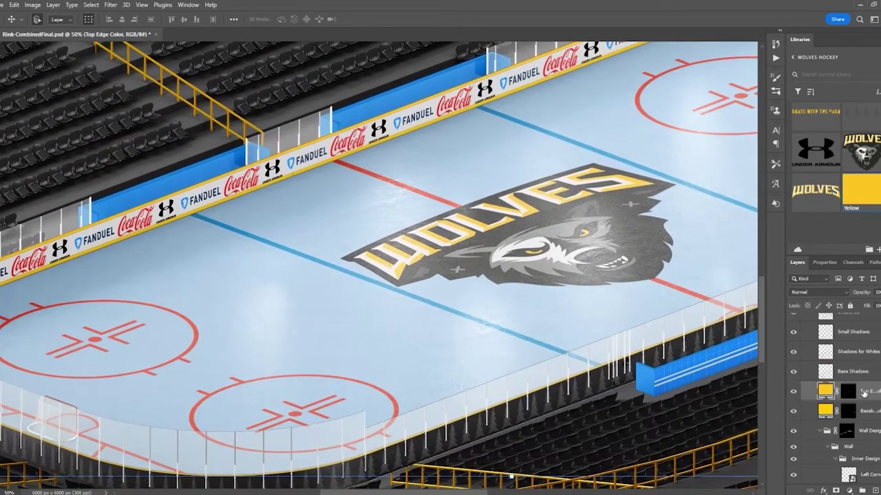
scroll(864, 392, up, 5)
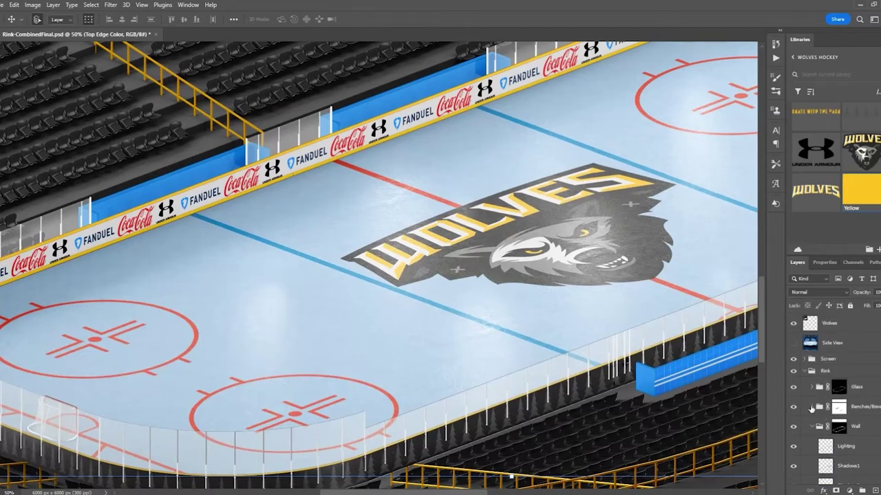
click(811, 407)
scroll(851, 378, down, 5)
scroll(851, 374, down, 1)
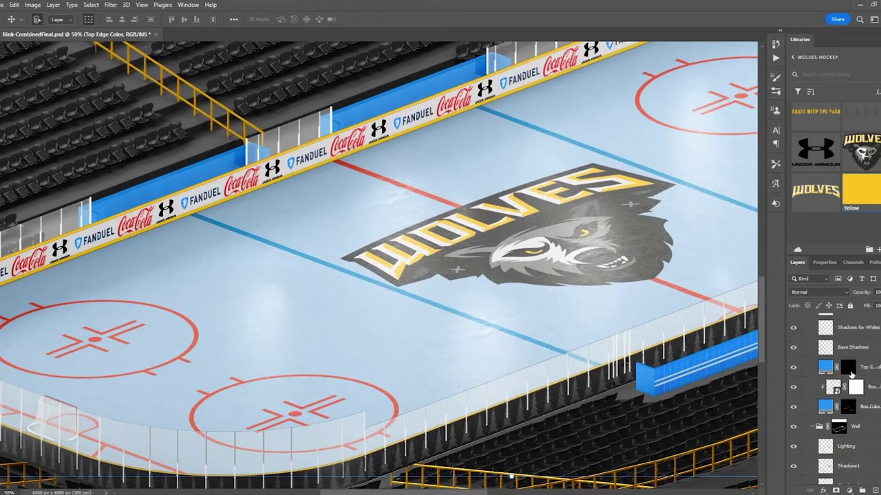
click(873, 369)
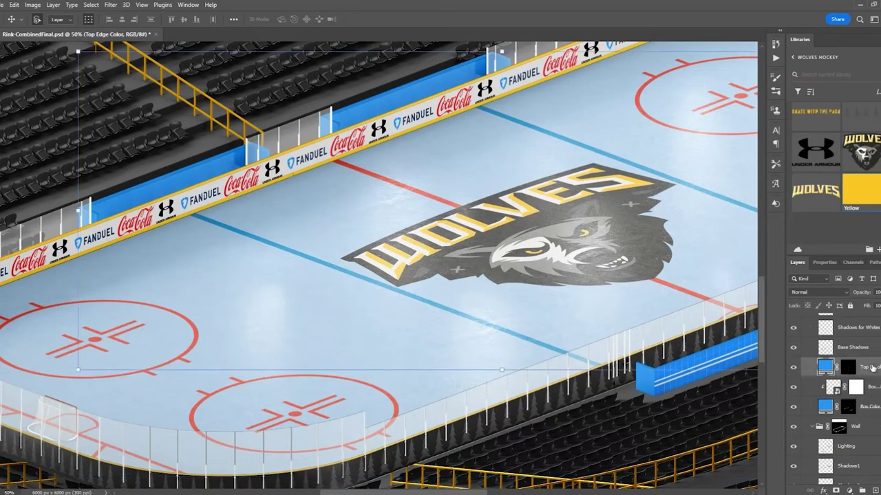
click(859, 193)
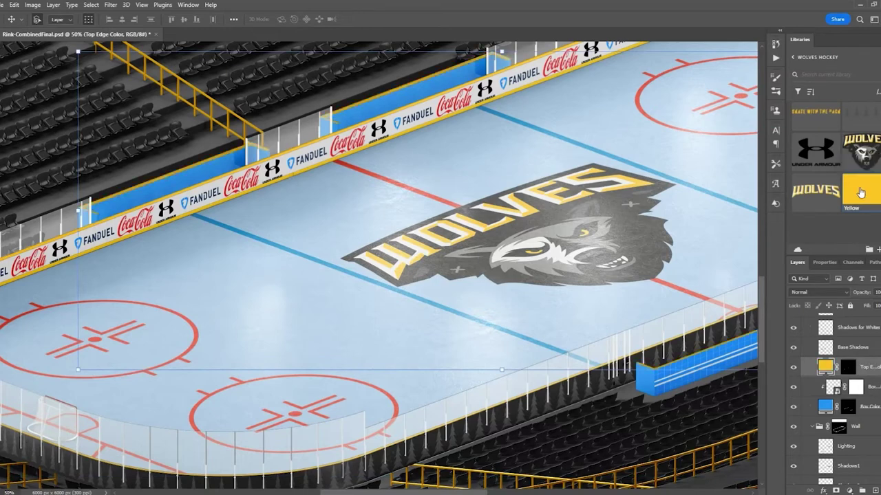
Set the Box Color fill layer of the benches and boxes group to the library's Alt Black, #212121.
click(870, 407)
scroll(814, 130, up, 3)
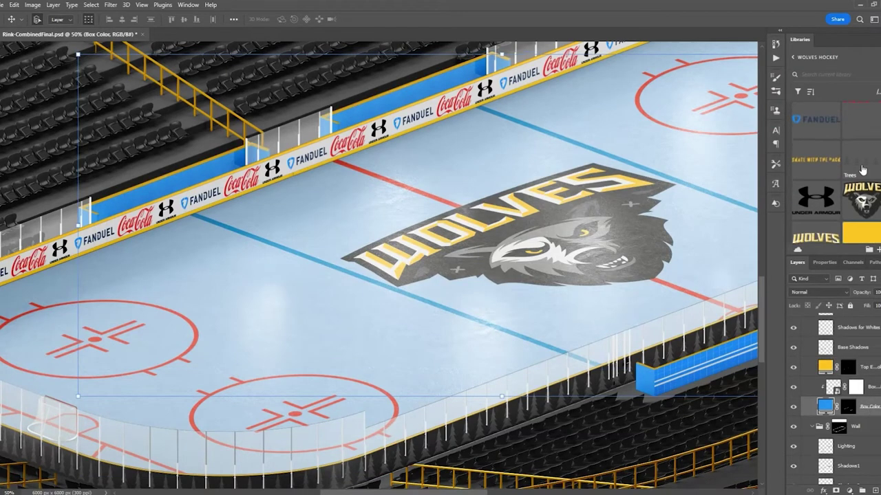
click(813, 130)
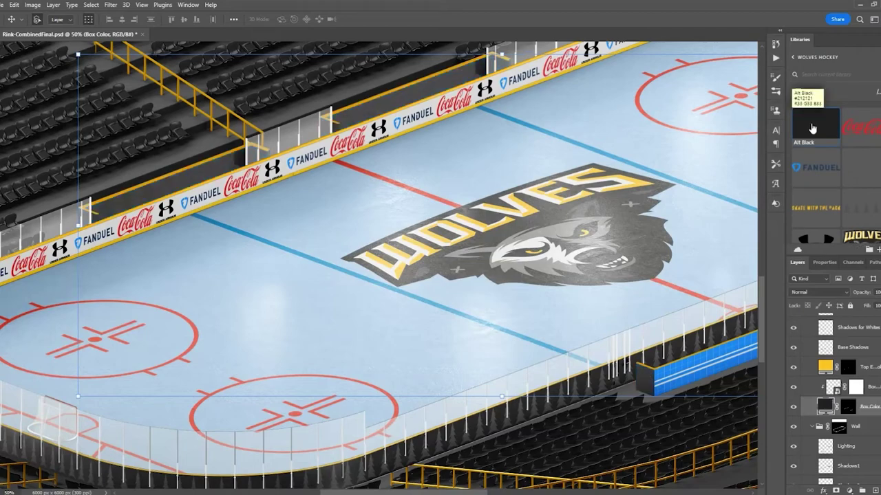
drag(650, 275, 331, 242)
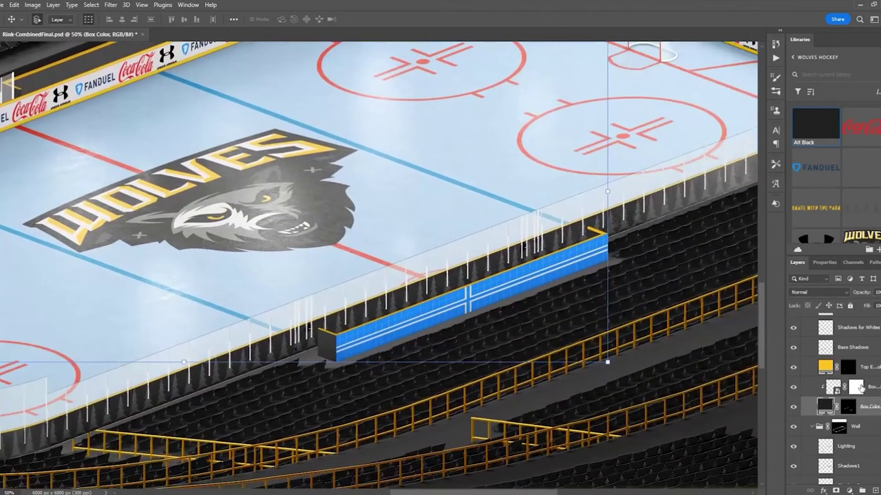
Open the Box Design smart object, place the library's SKATE WITH THE PACK graphic across its middle and hide the Grid layer.
double_click(834, 390)
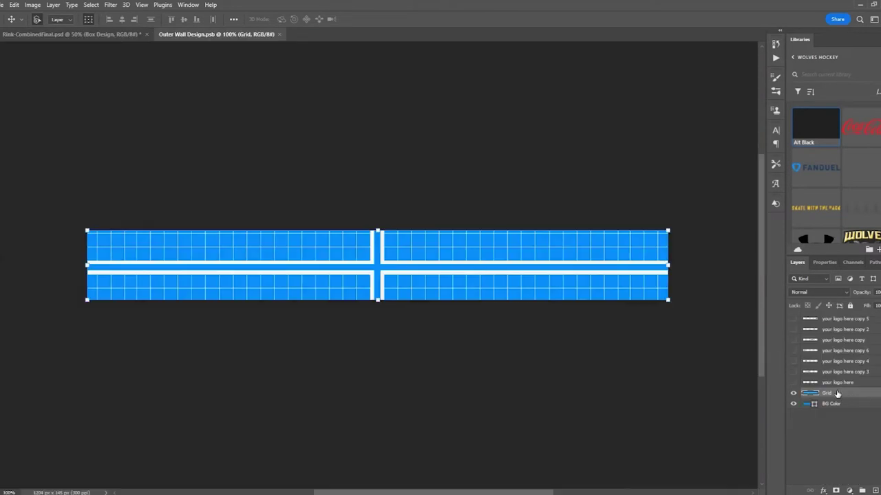
drag(817, 211, 379, 257)
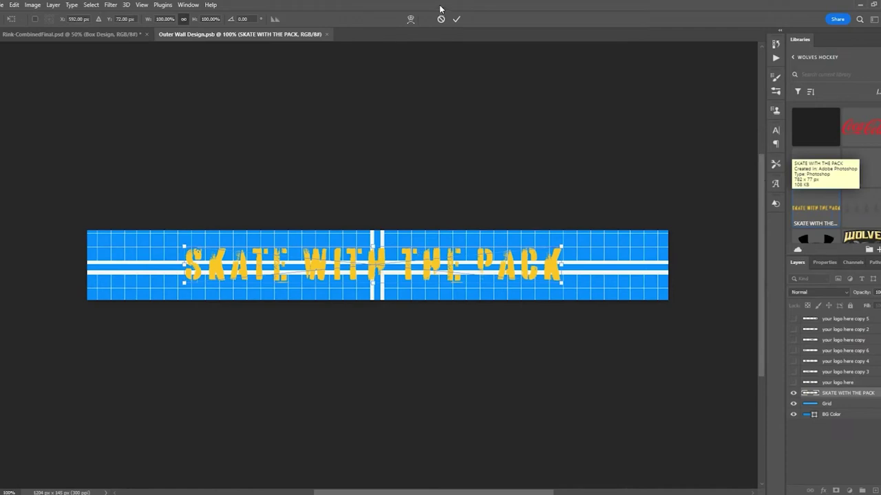
click(456, 20)
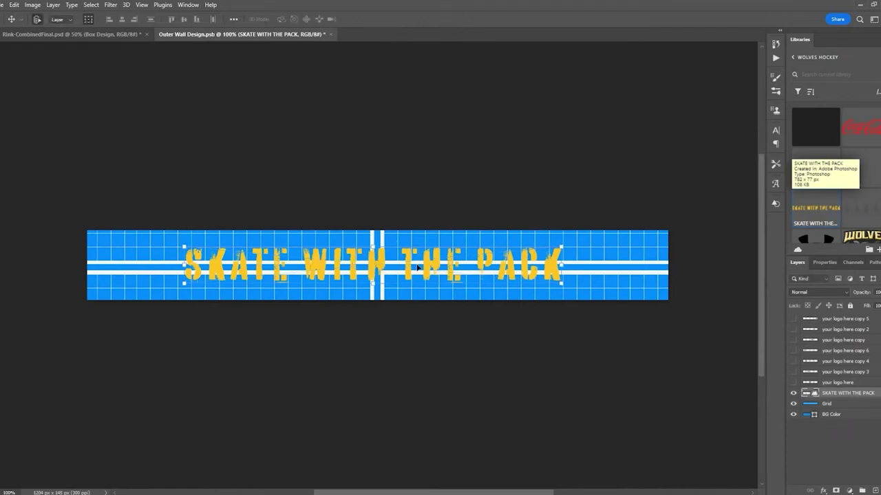
click(792, 404)
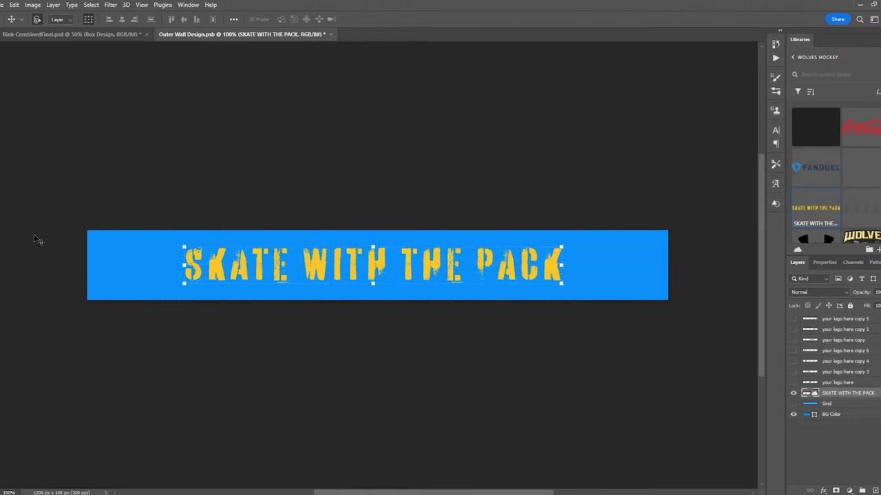
Set the Type tool's font to Carol Gothic.
key(t)
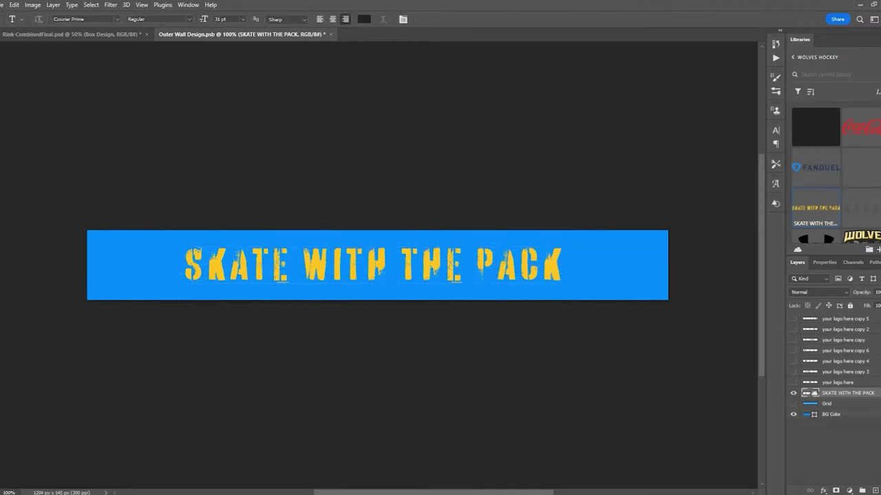
click(118, 20)
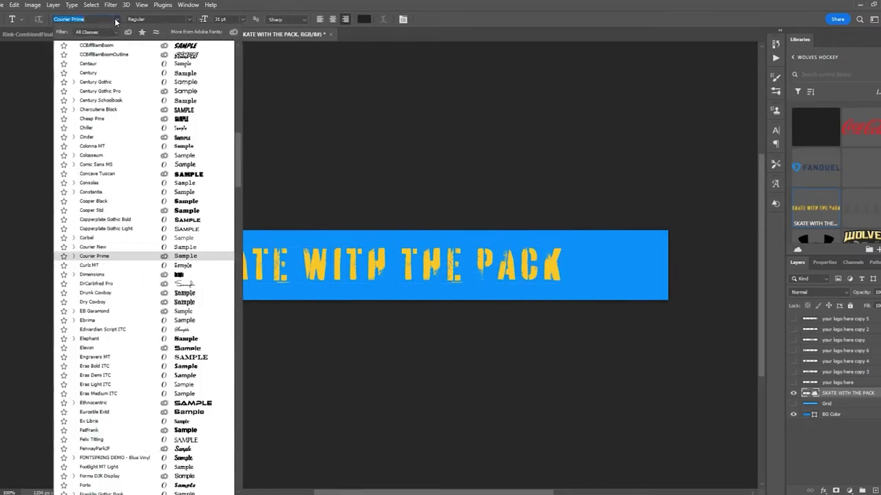
drag(239, 161, 244, 42)
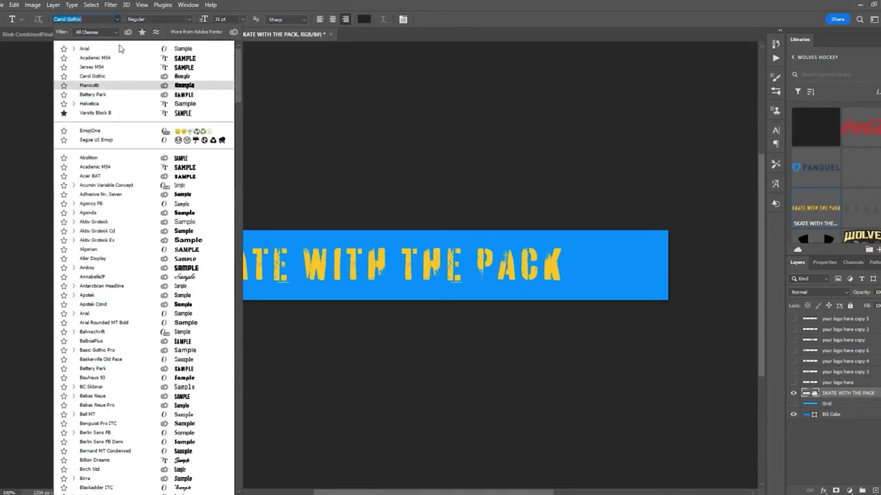
click(112, 75)
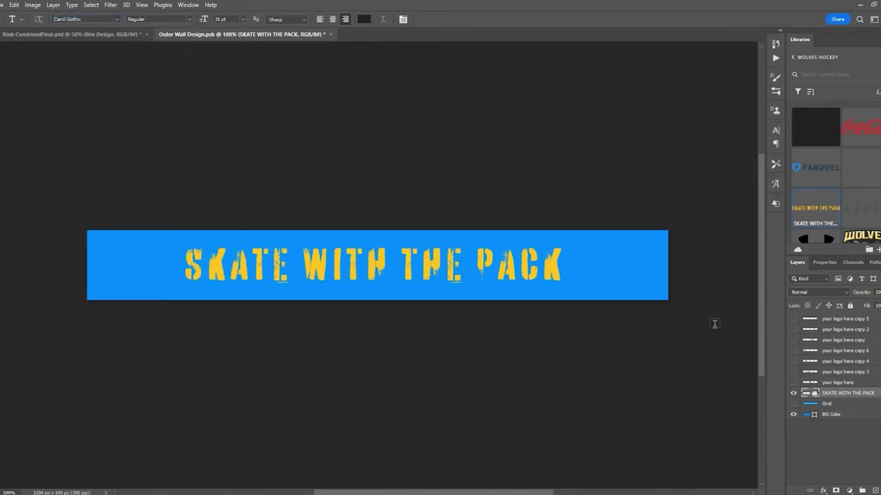
Hide the BG Color layer in the outer wall design, then save and close it to return to the arena.
click(794, 415)
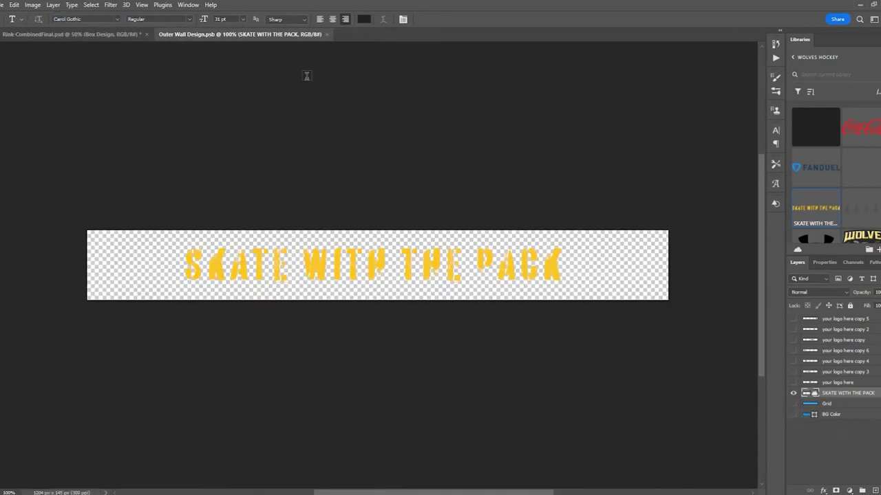
key(ctrl+w)
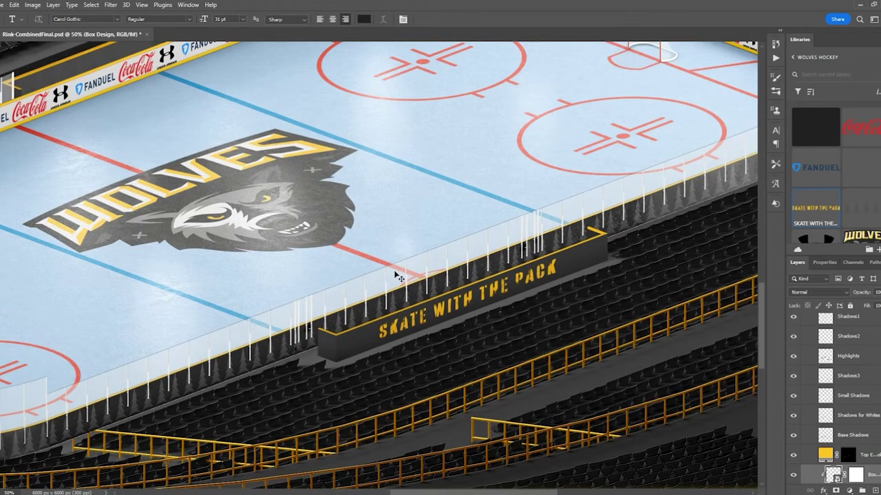
key(ctrl+0)
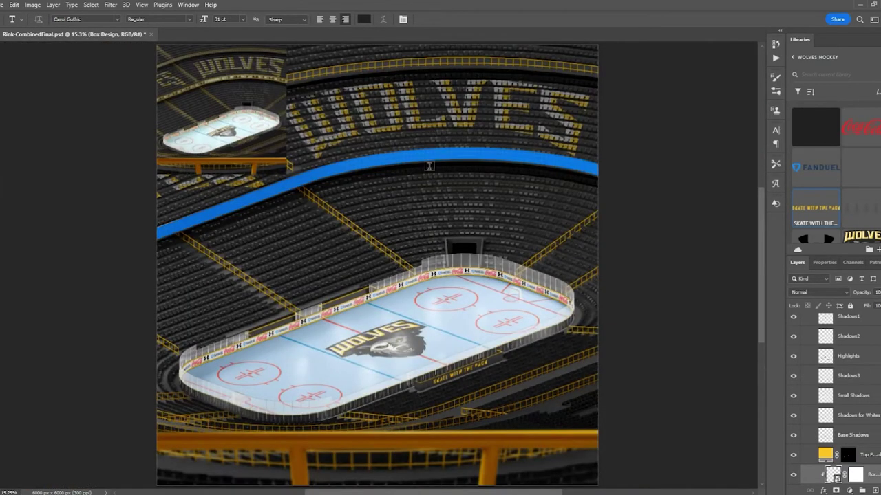
Open the Screen group's Center smart object and add a new layer above its Grid layer.
scroll(853, 403, up, 3)
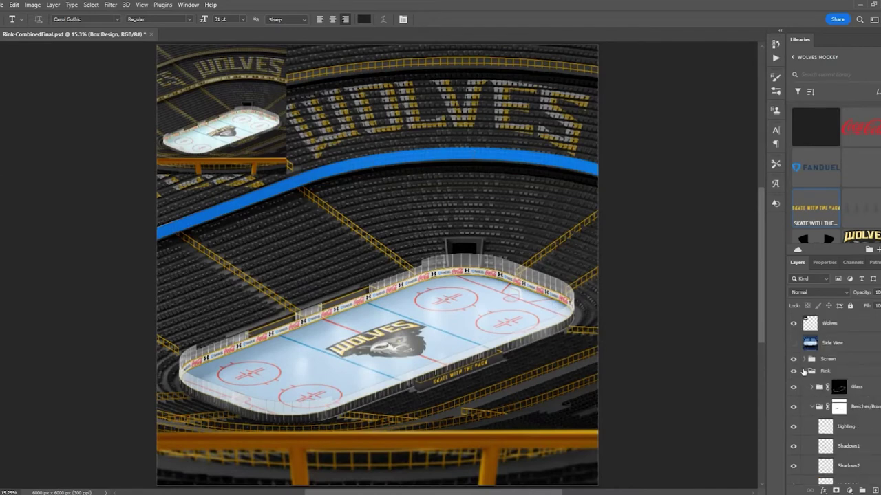
click(804, 372)
click(804, 359)
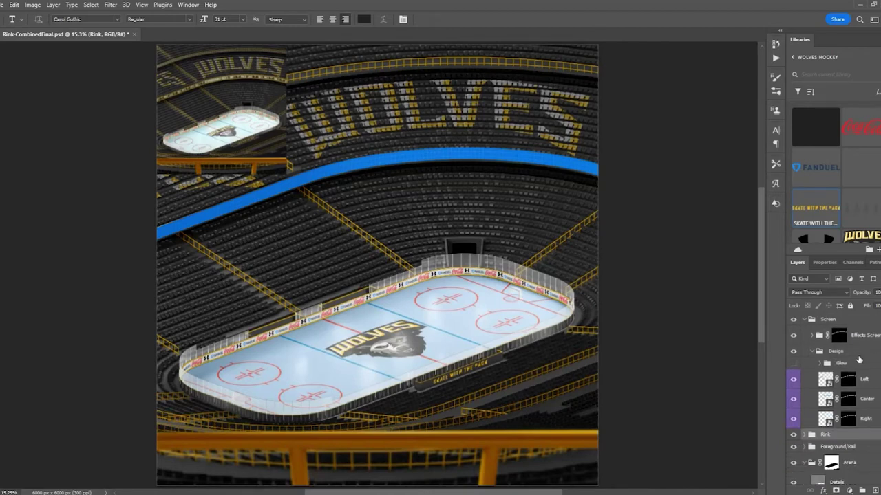
double_click(826, 404)
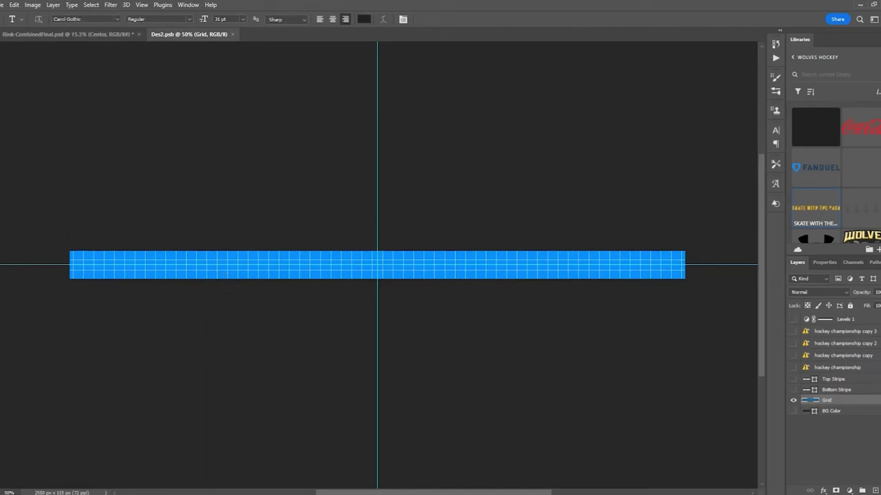
click(877, 491)
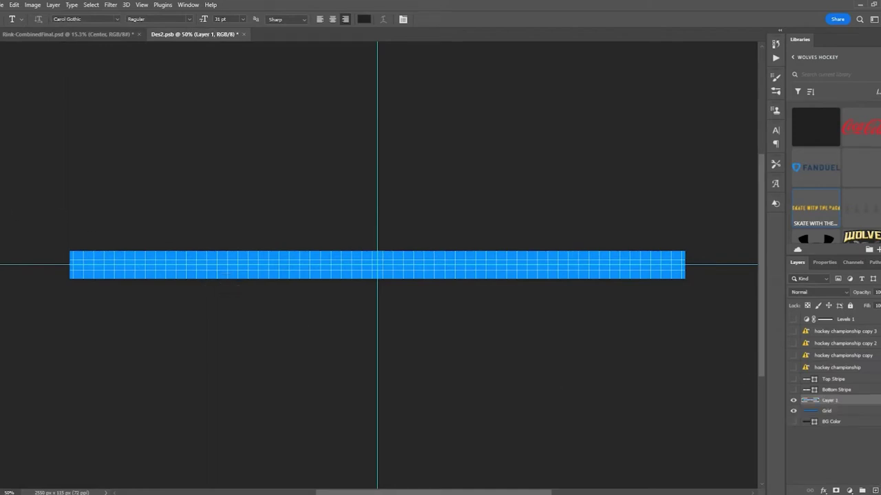
Set the Type tool to the Arial font with text color #EAEAEA.
click(116, 20)
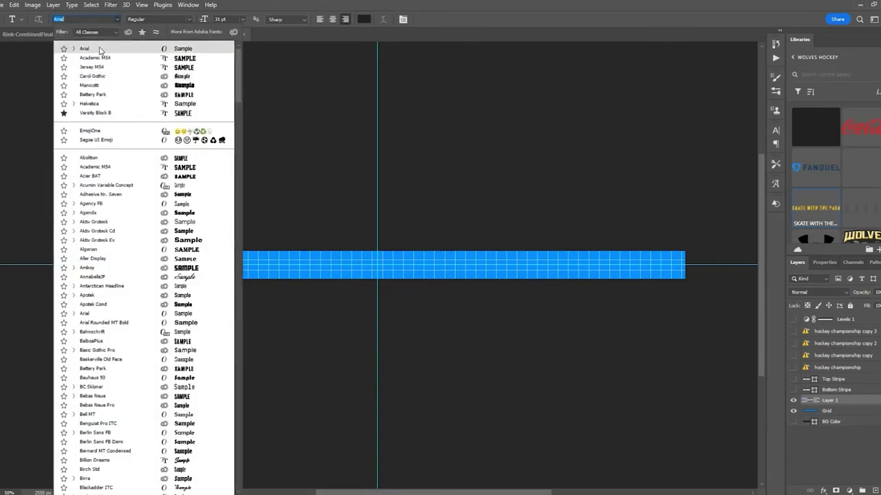
click(98, 48)
click(362, 20)
text(0eaeae)
text(ffffff)
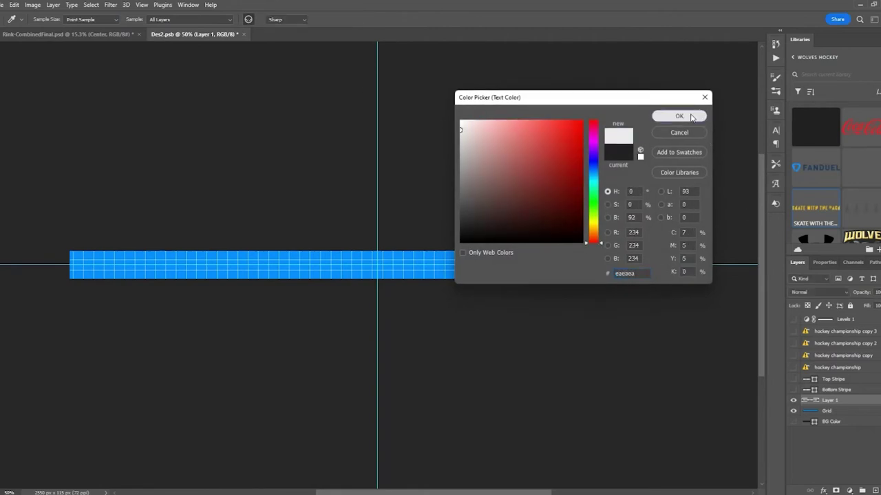
click(678, 115)
Swap the Grid for the black BG Color layer and draw a 98 pt paragraph text box spanning the whole banner.
click(794, 411)
click(793, 423)
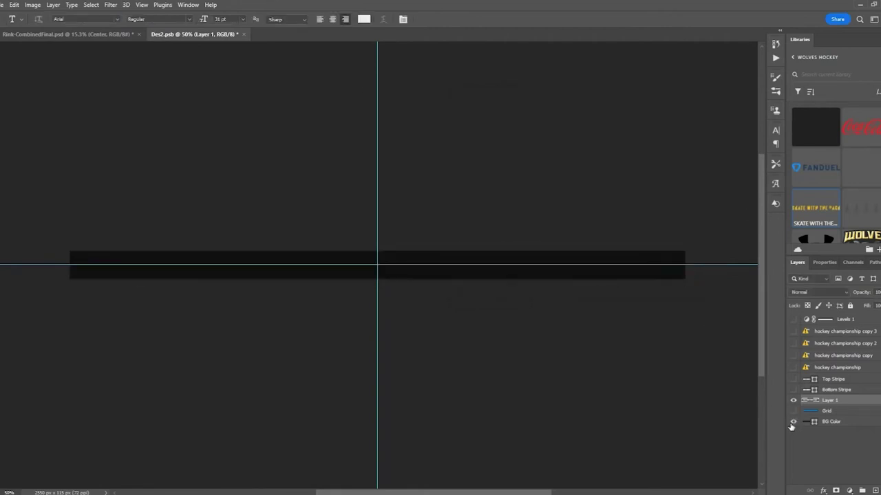
drag(70, 252, 686, 279)
drag(204, 19, 236, 34)
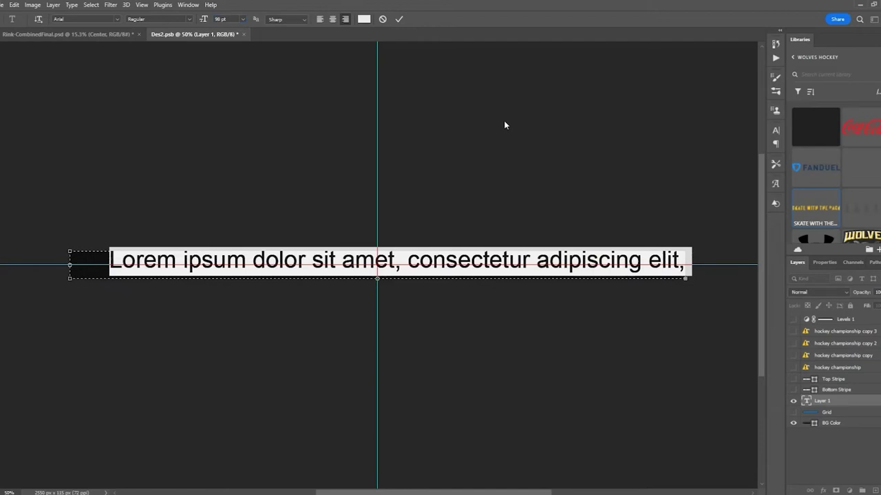
Enter the score text "LV - 3 // SEA - 2" in the banner's text box.
text(LV)
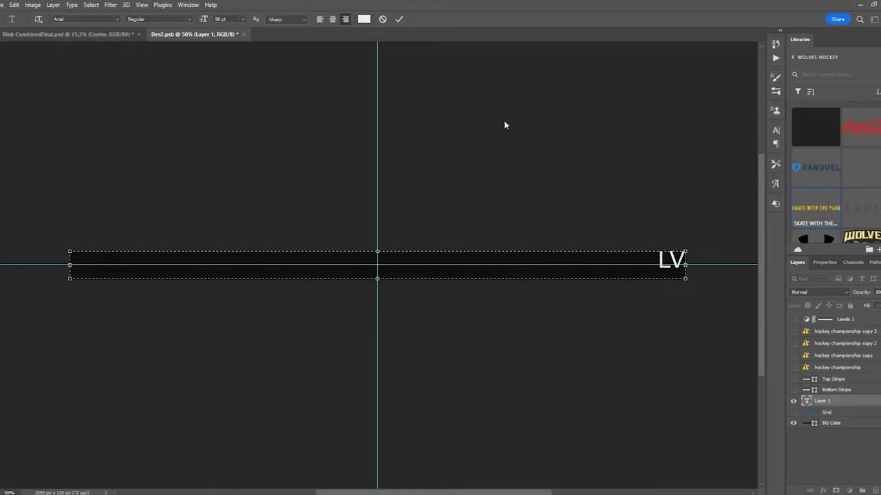
text( - 3)
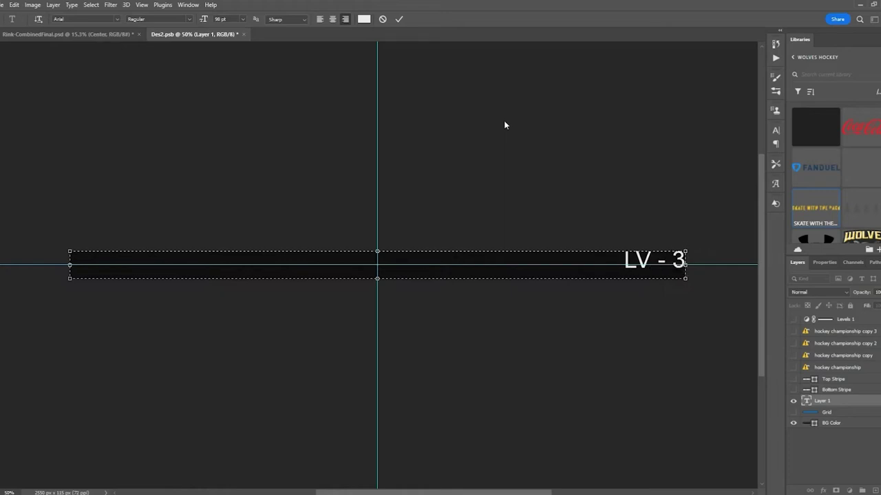
text(,)
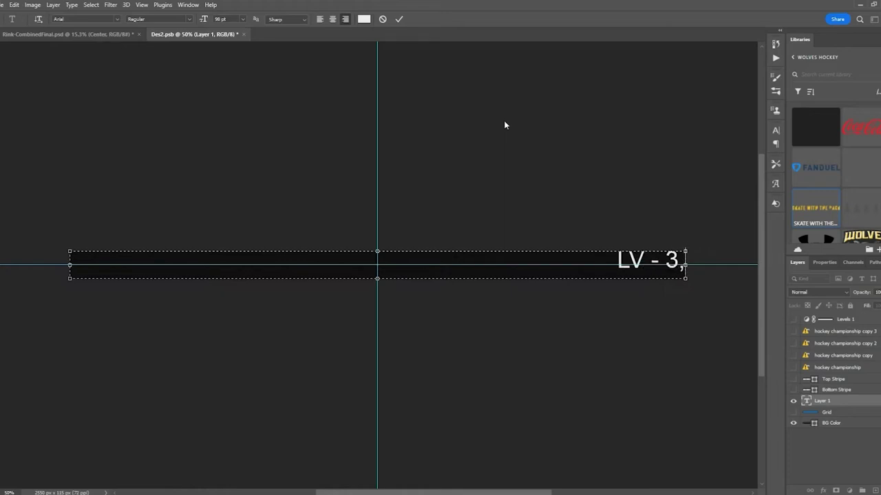
text( SEA -)
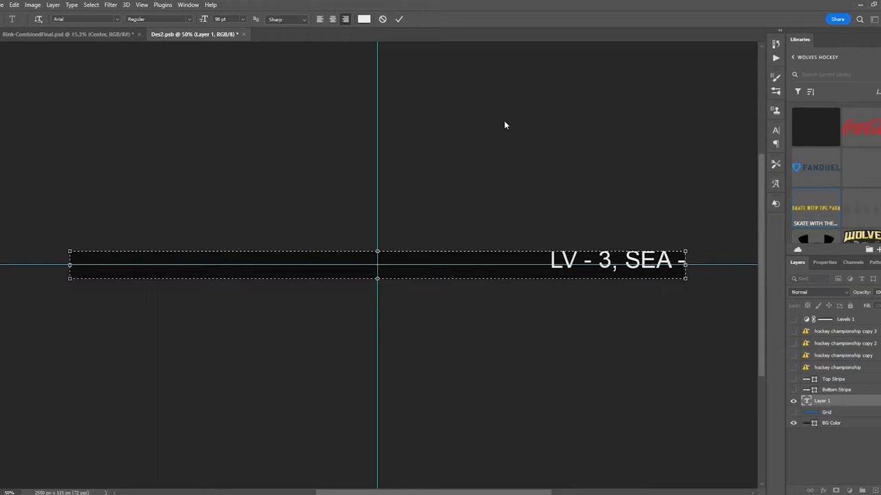
text( 32)
key(BackSpace)
key(BackSpace)
key(BackSpace)
text(2)
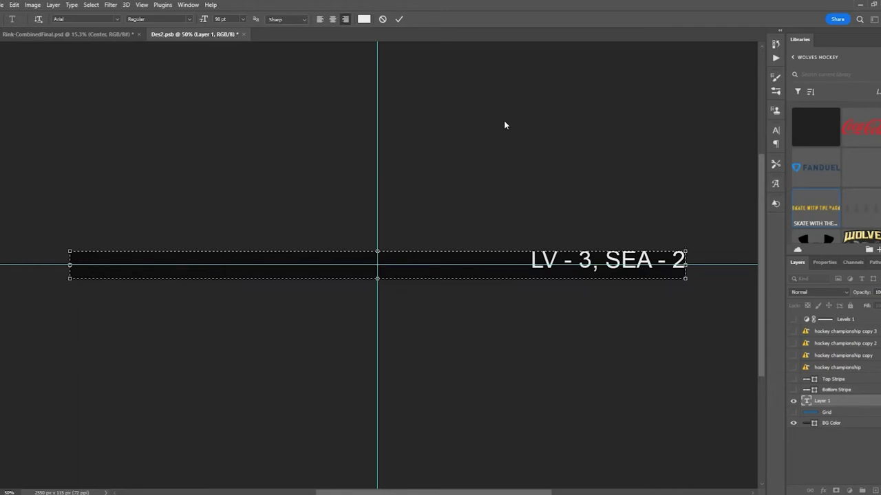
drag(599, 266, 590, 267)
text(//)
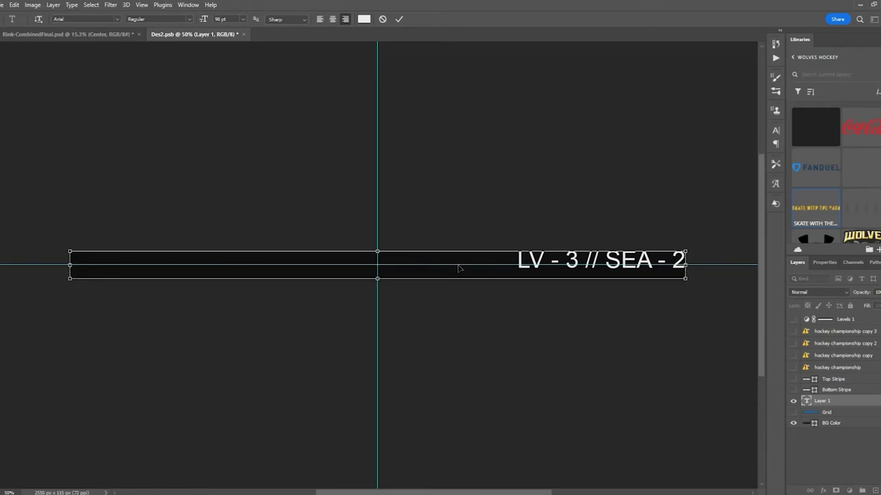
Center-align the score text and add "DET - 1 // NY - 0" after a wide gap, with trailing spaces.
key(ctrl+a)
click(332, 19)
click(515, 262)
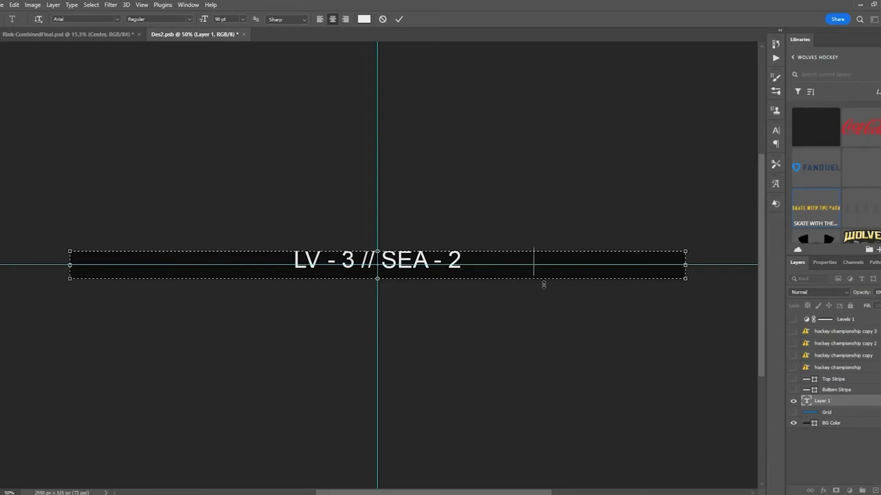
text(DET)
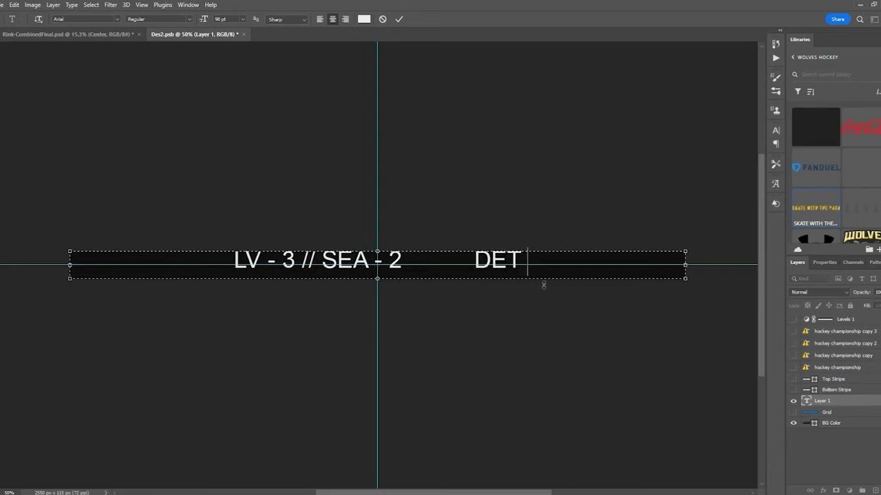
text( - 1)
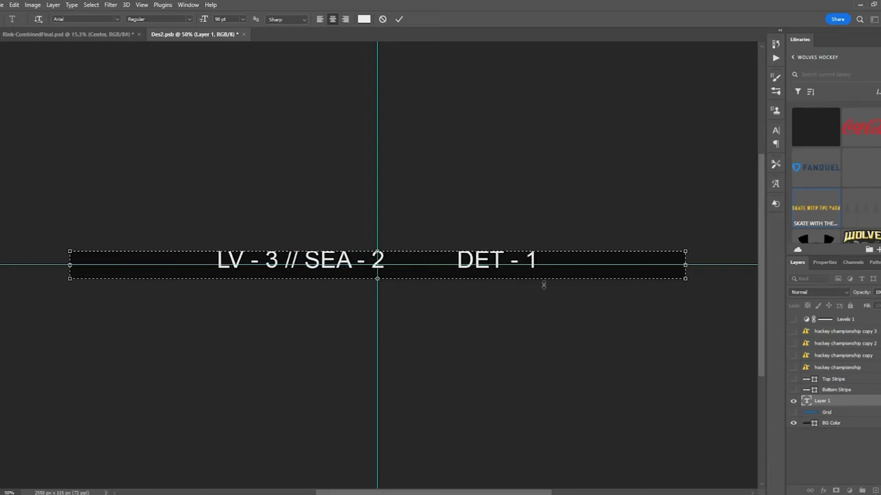
text( // )
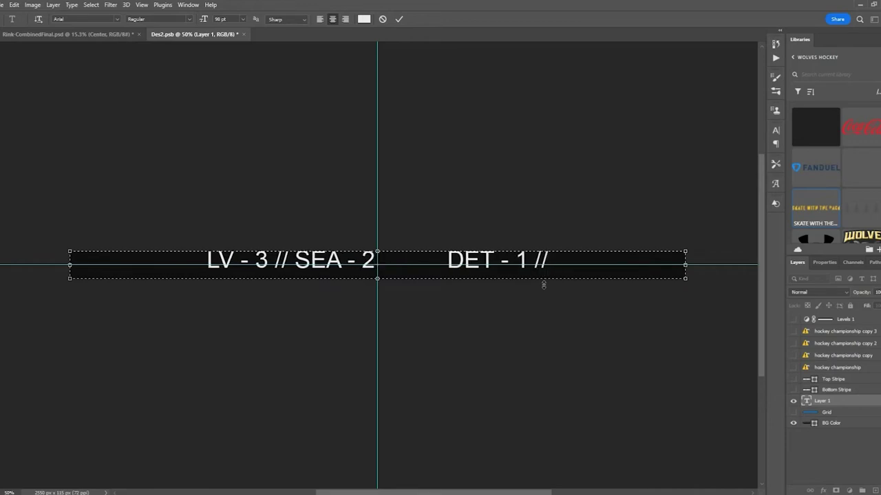
text(NY)
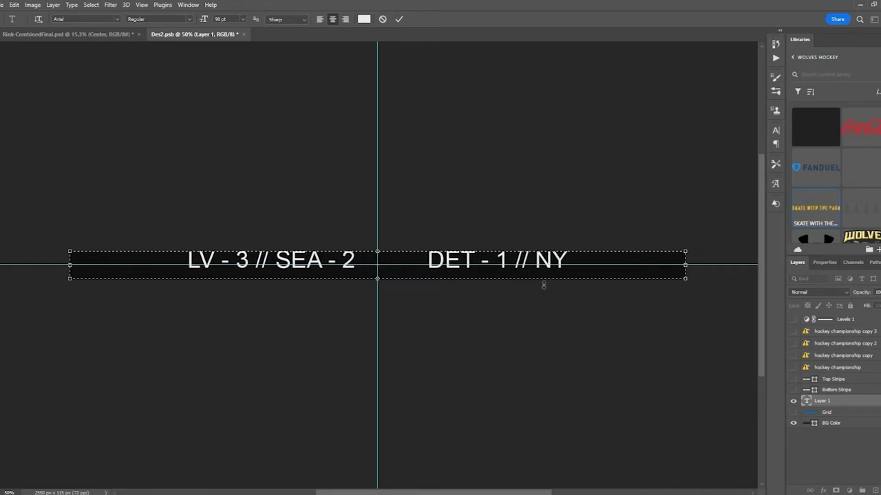
text( - )
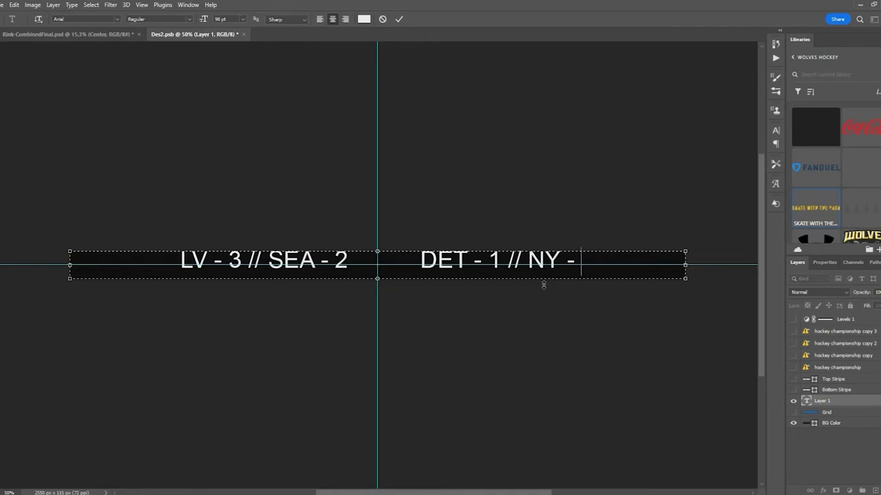
text(0      )
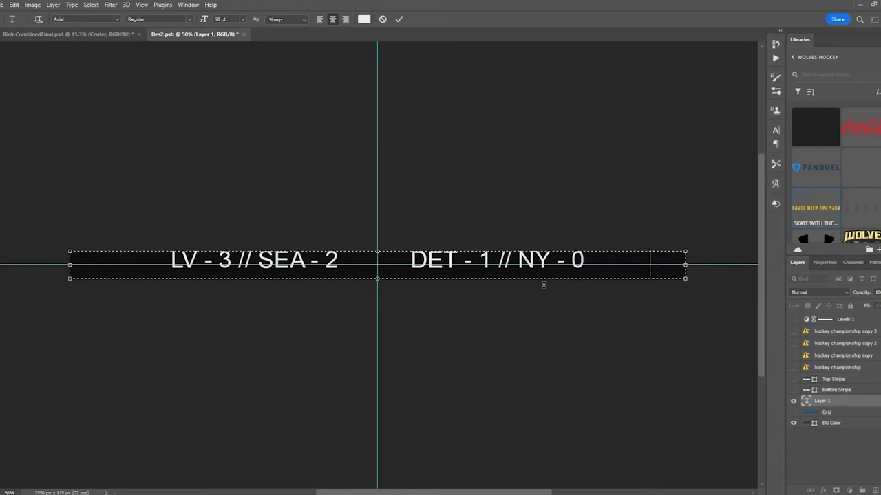
Add the third score "PHX - 4 // TB - 2" to the end of the banner's score text.
text( PHX - )
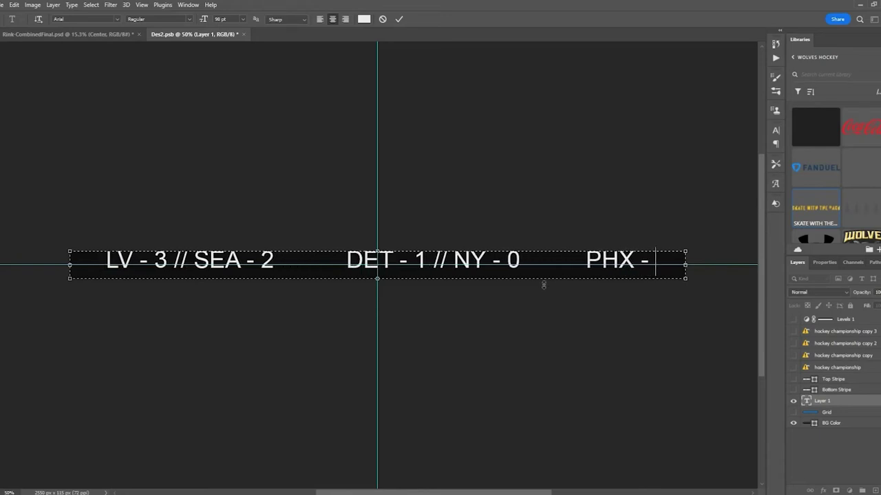
text(4)
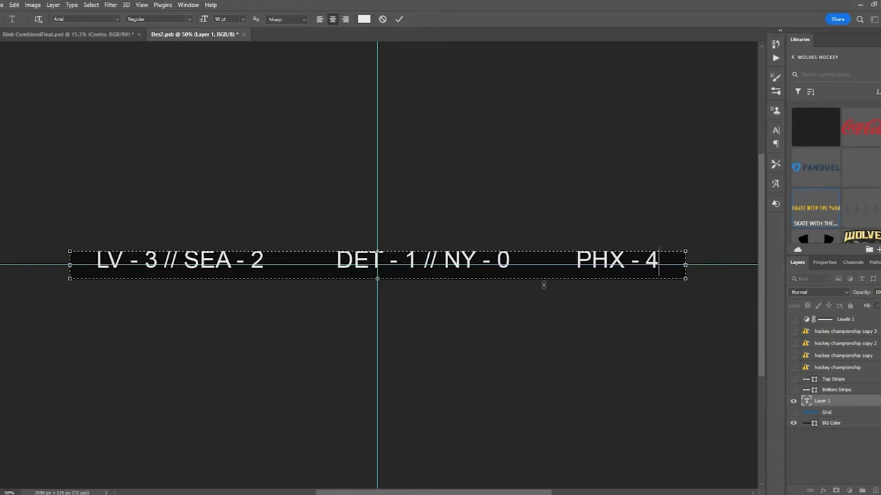
text( //)
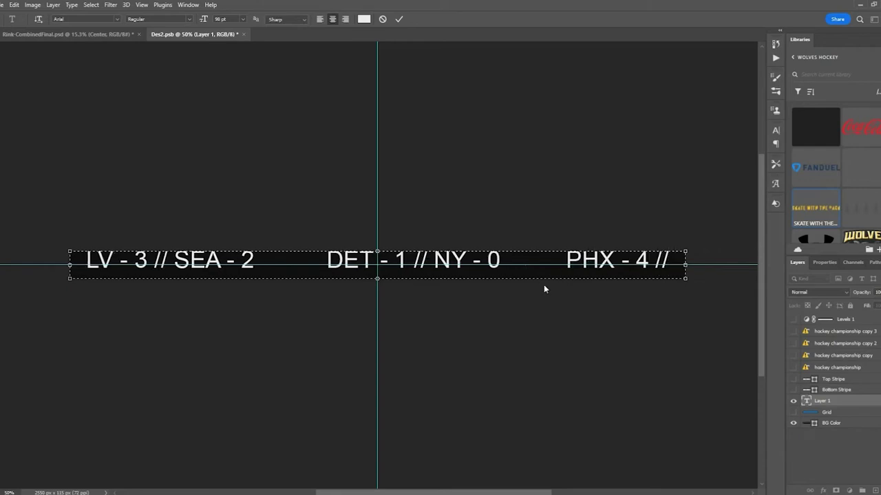
text(T)
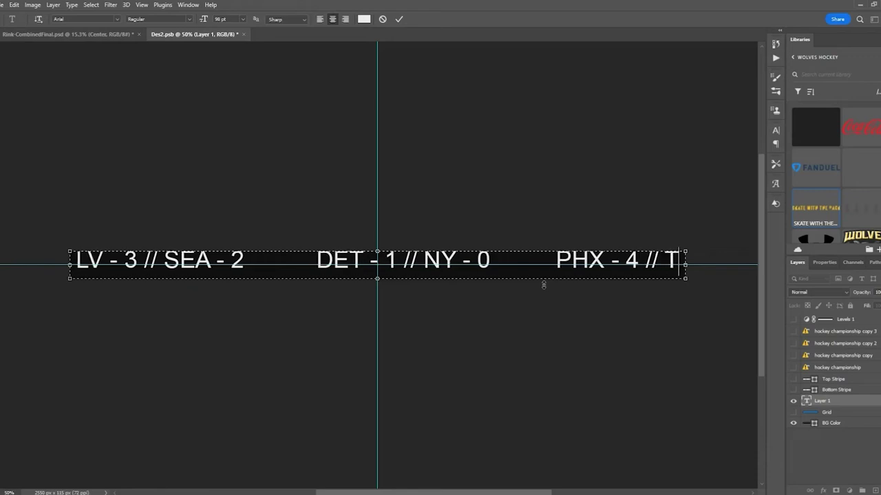
key(BackSpace)
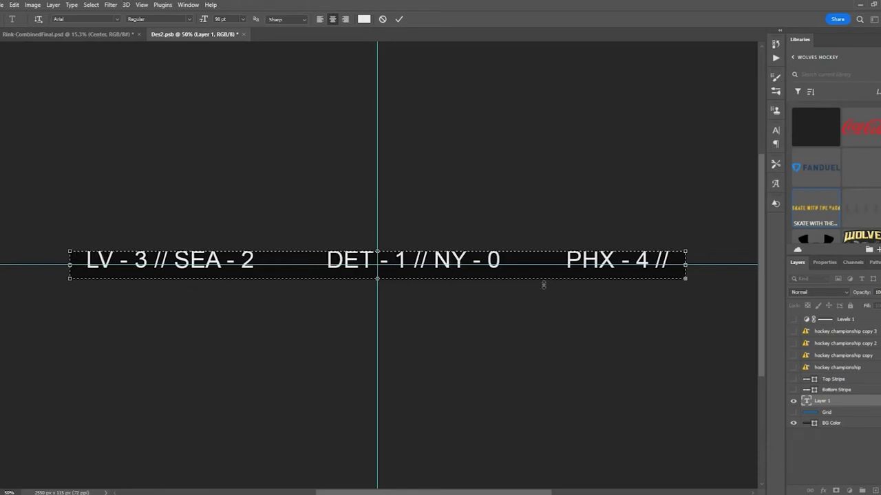
Reduce the whole score text to 91 pt so all three scores fit on one line.
key(ctrl+a)
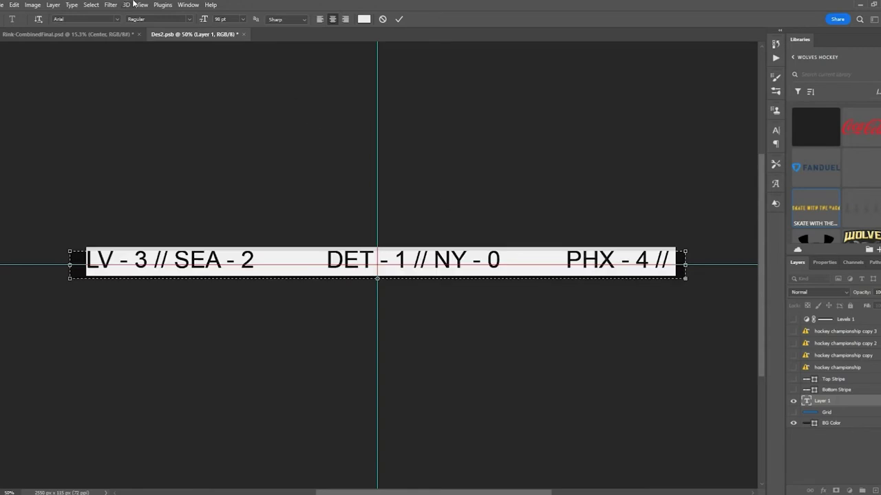
drag(203, 18, 201, 20)
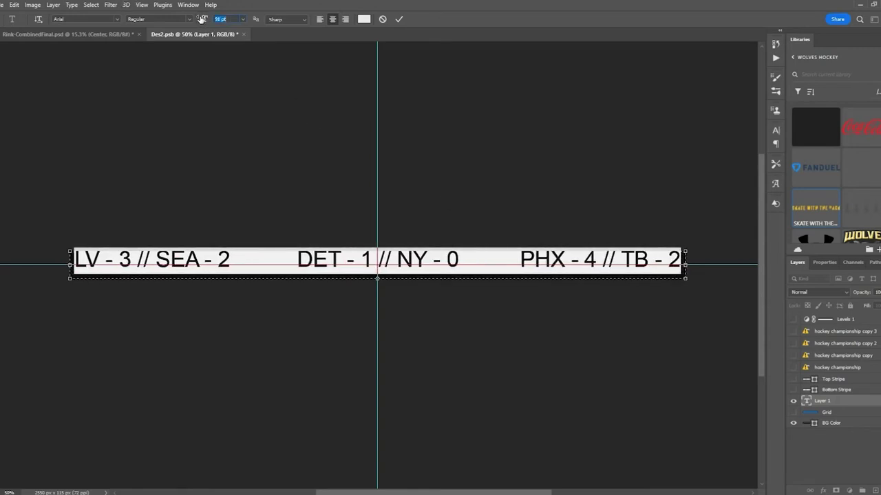
click(398, 19)
Nudge the score text down until it is vertically centered on the banner.
key(v)
key(Down)
key(Down)
key(Down)
key(Down)
key(Down)
key(Down)
key(Down)
key(Down)
key(Down)
key(Down)
key(Down)
key(Down)
key(Down)
key(Down)
key(Down)
key(Down)
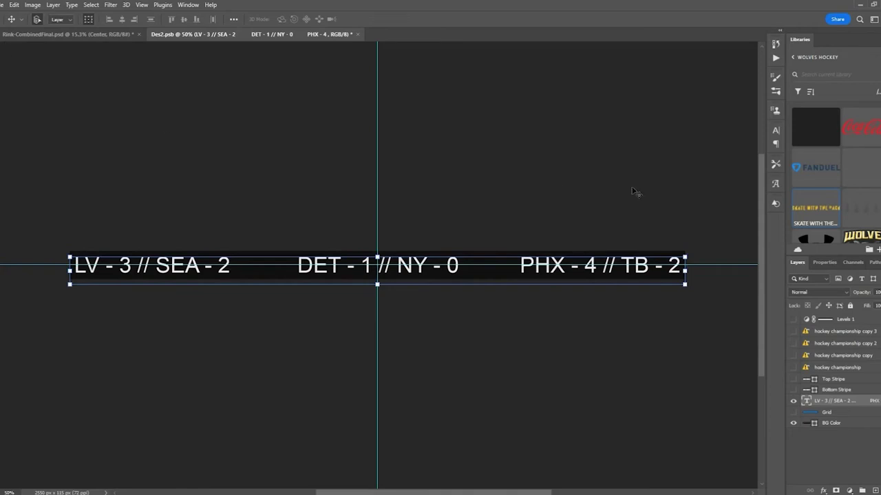
Place the Wolves Logo from the library between the LV/SEA and DET/NY scores and scale it to about 11%.
scroll(866, 196, down, 2)
drag(866, 196, 267, 253)
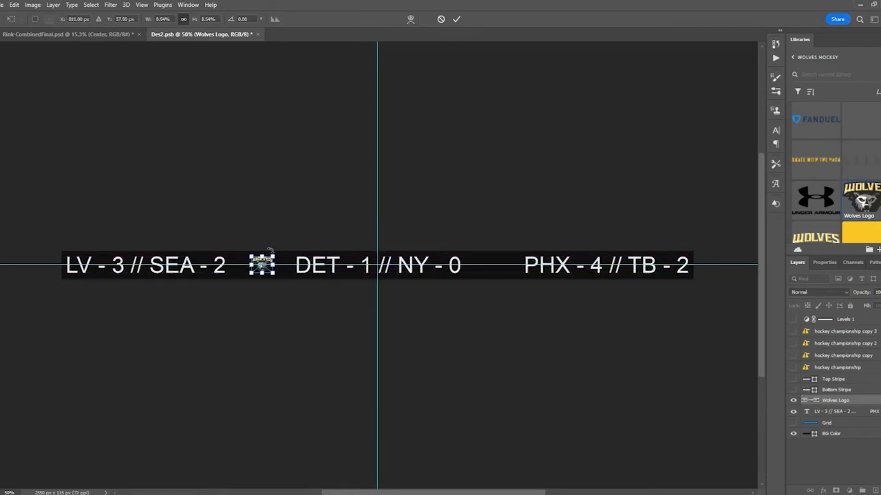
key(ctrl+plus)
key(ctrl+plus)
key(ctrl+plus)
key(ctrl+plus)
drag(188, 252, 358, 206)
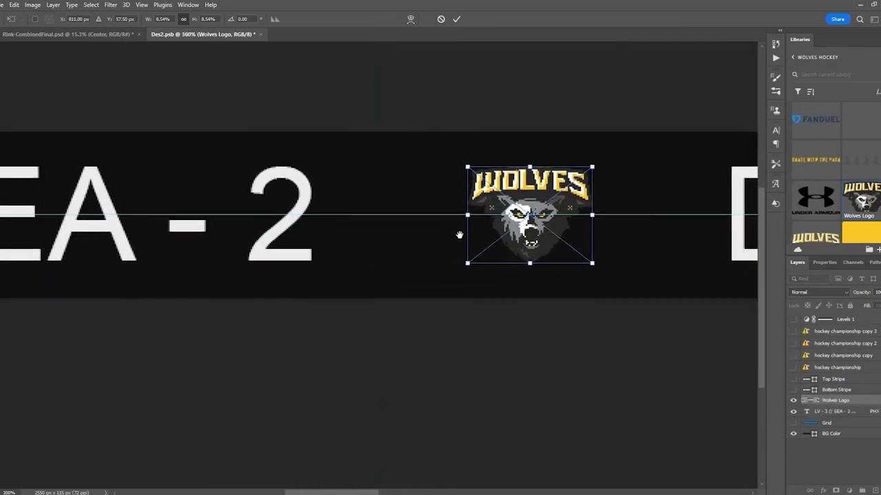
drag(527, 167, 532, 150)
drag(532, 198, 529, 201)
click(456, 19)
Duplicate the Wolves logo into the gap between the DET/NY and PHX/TB scores.
drag(655, 166, 283, 151)
drag(207, 181, 497, 194)
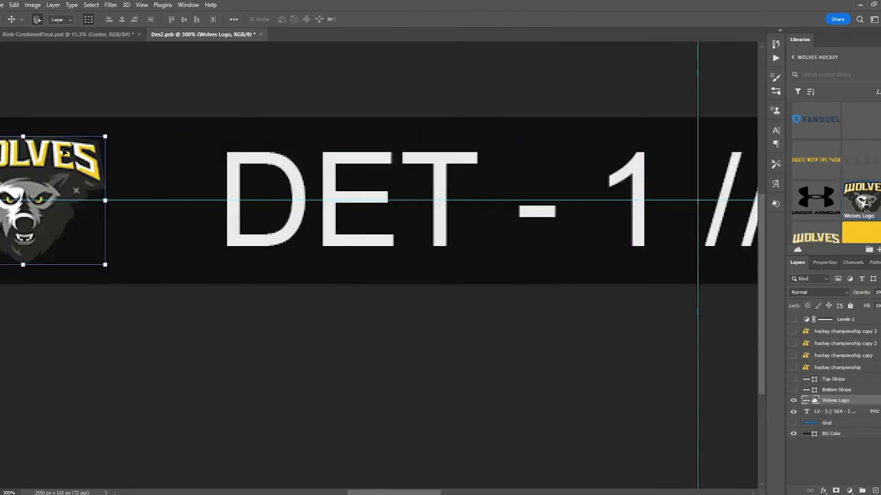
drag(75, 177, 218, 164)
drag(167, 176, 712, 172)
drag(507, 190, 318, 190)
drag(490, 164, 446, 163)
key(ctrl+1)
key(ctrl+minus)
key(ctrl+minus)
drag(401, 199, 514, 172)
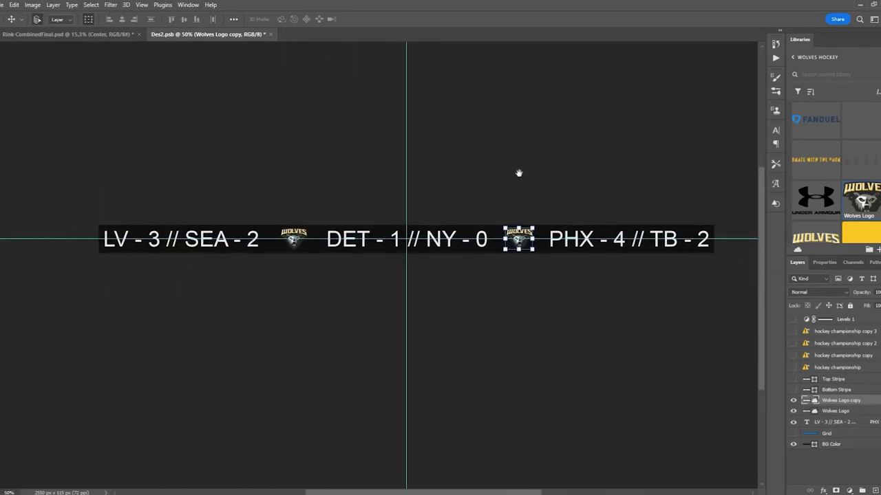
Try the banner without its BG Color layer, checking the saved version in the arena document, and show the layer again.
click(793, 444)
key(ctrl+s)
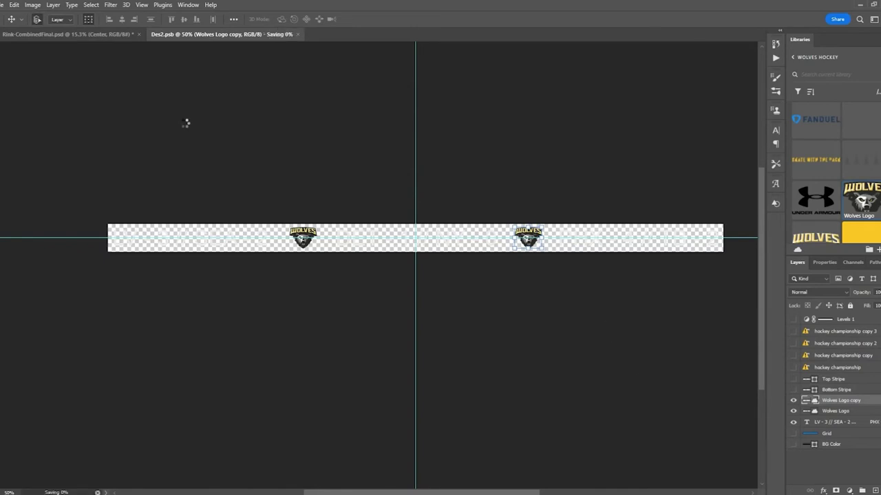
click(68, 34)
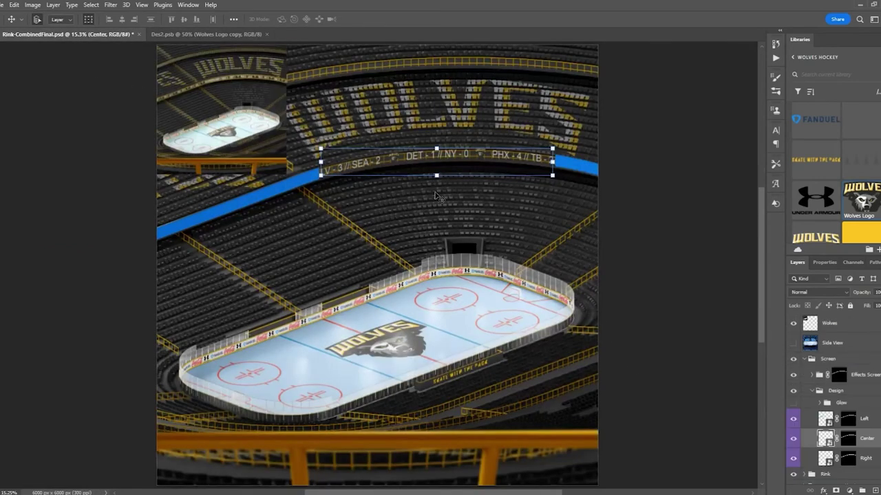
click(206, 34)
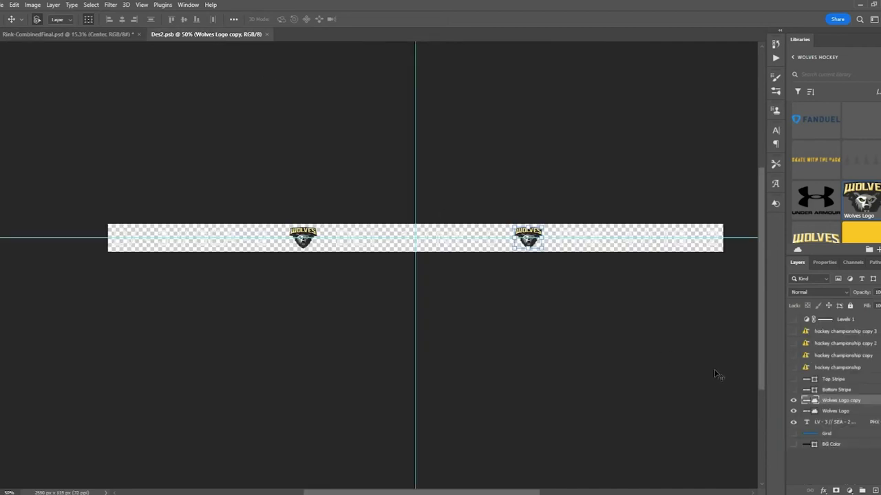
click(793, 445)
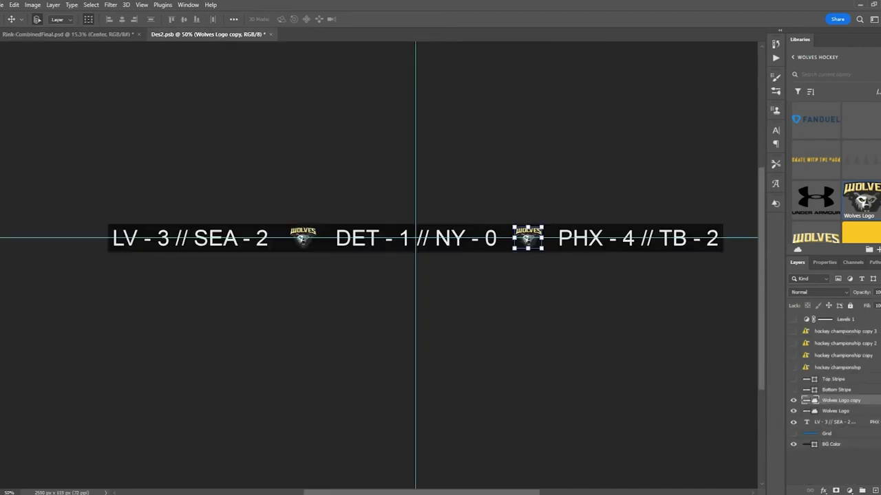
Recolor the BG Color layer with the library's Alt Black, save the banner and check it in the arena document.
click(850, 446)
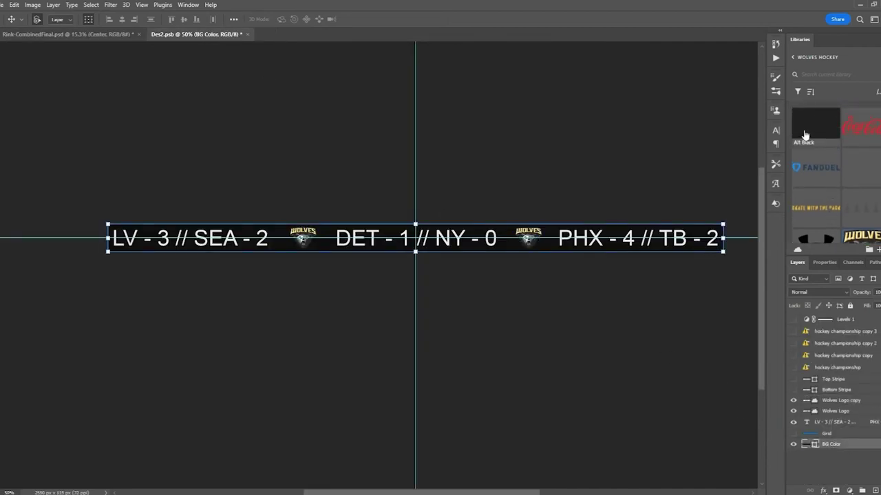
key(ctrl+s)
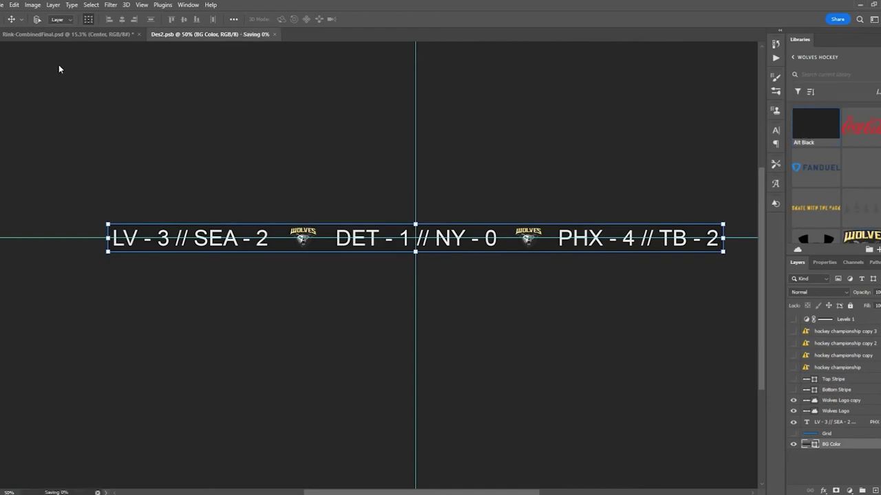
click(60, 34)
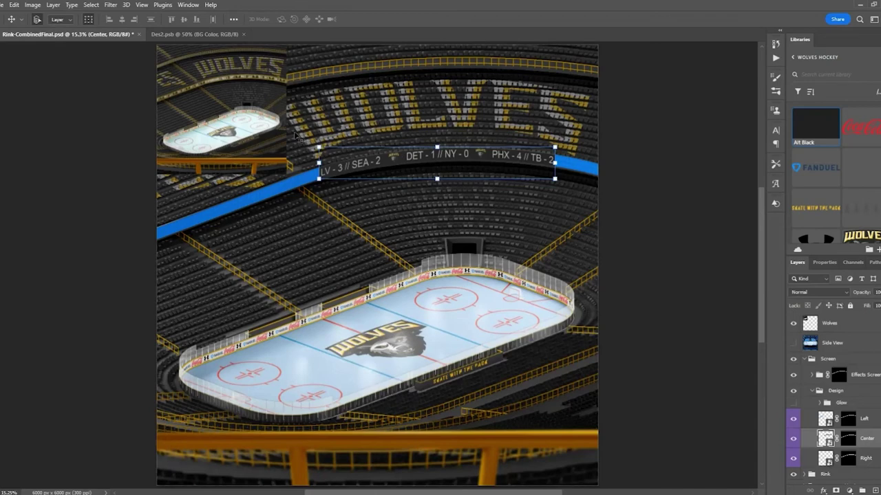
click(243, 120)
Show the banner's Top Stripe and Bottom Stripe layers and recolor both with the library's Yellow.
click(196, 33)
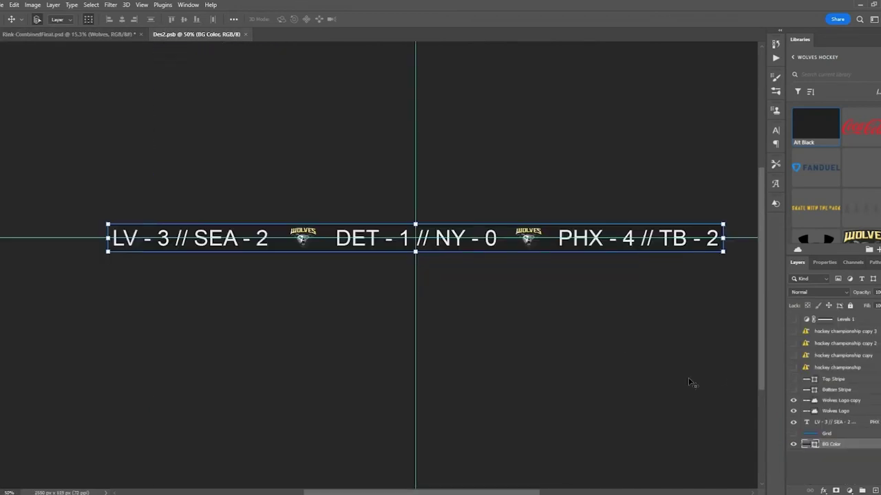
drag(793, 390, 793, 379)
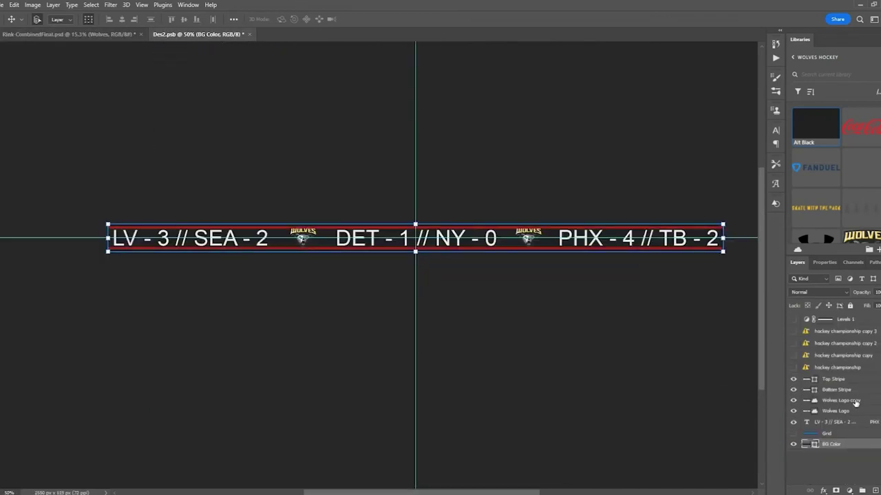
shift+click(832, 379)
click(840, 390)
shift+click(833, 380)
scroll(829, 146, down, 3)
click(860, 188)
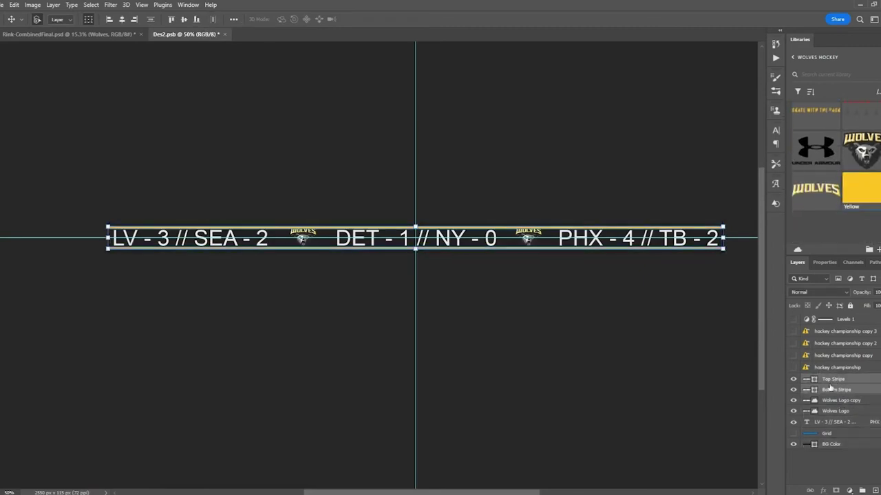
Reduce the score text to 77 pt so it fits between the two yellow stripes.
click(829, 421)
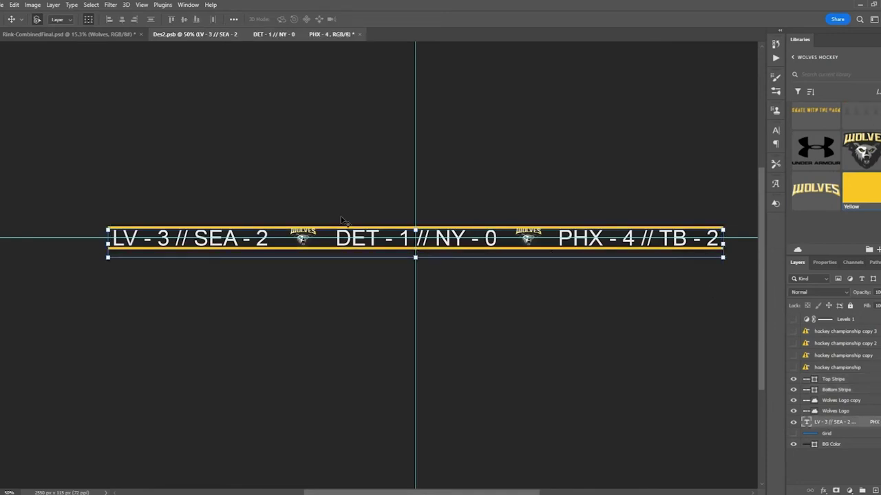
double_click(806, 422)
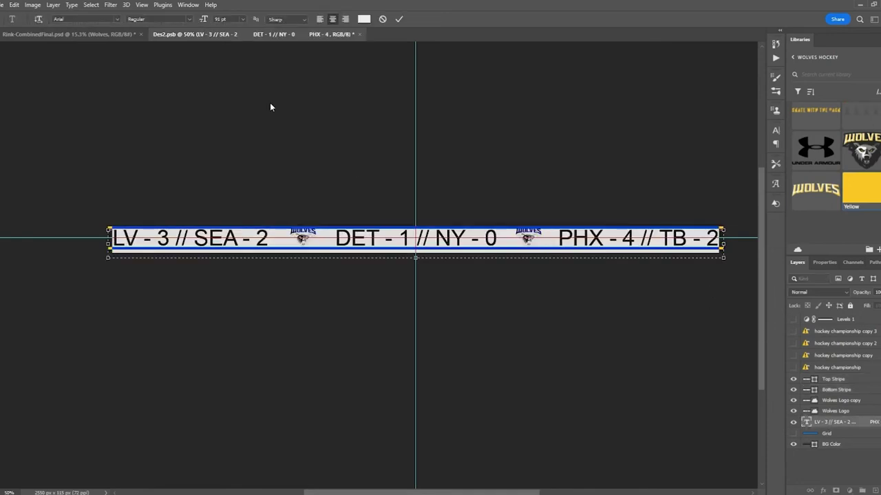
drag(207, 21, 196, 23)
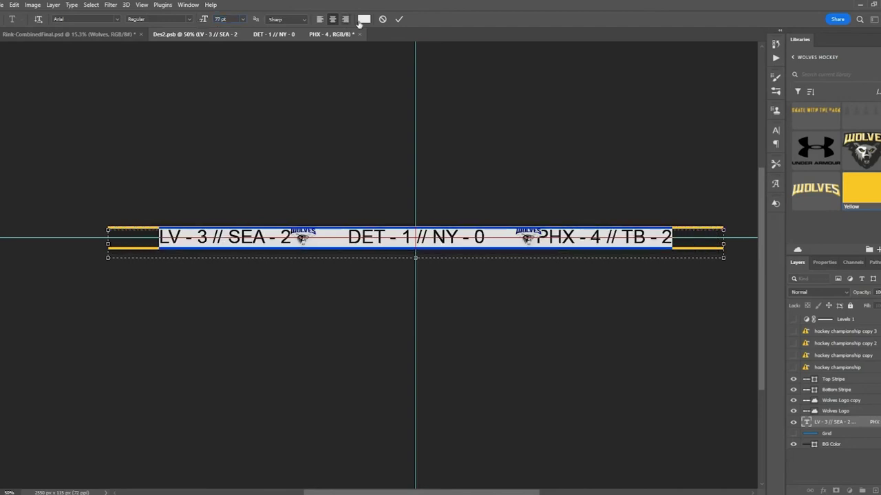
click(399, 20)
Move the score text about 196 px left and 7 px down so it starts at the banner's left end.
key(ctrl+t)
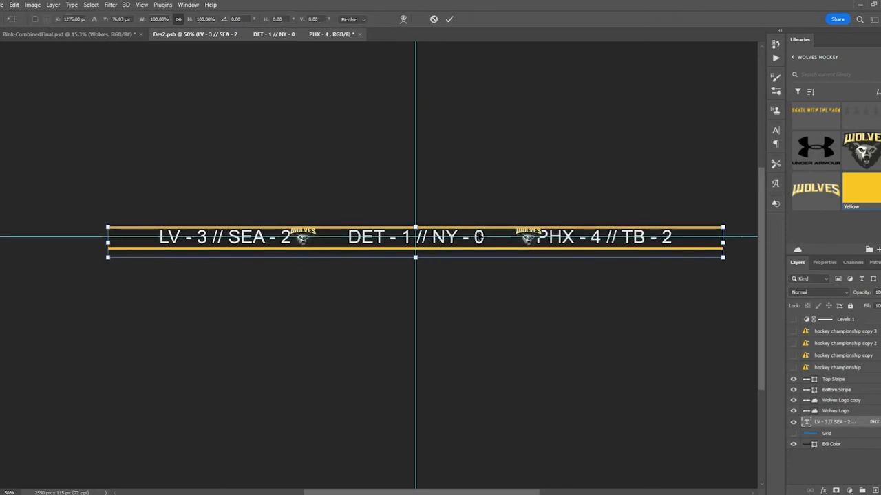
drag(481, 208, 434, 210)
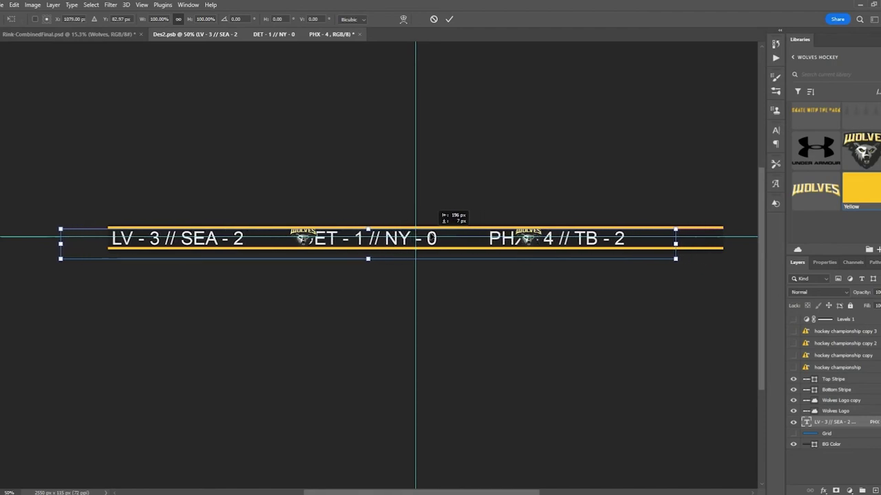
key(Return)
Move the first Wolves logo into the gap after "SEA - 2" and shrink it to fit between the stripes.
click(303, 238)
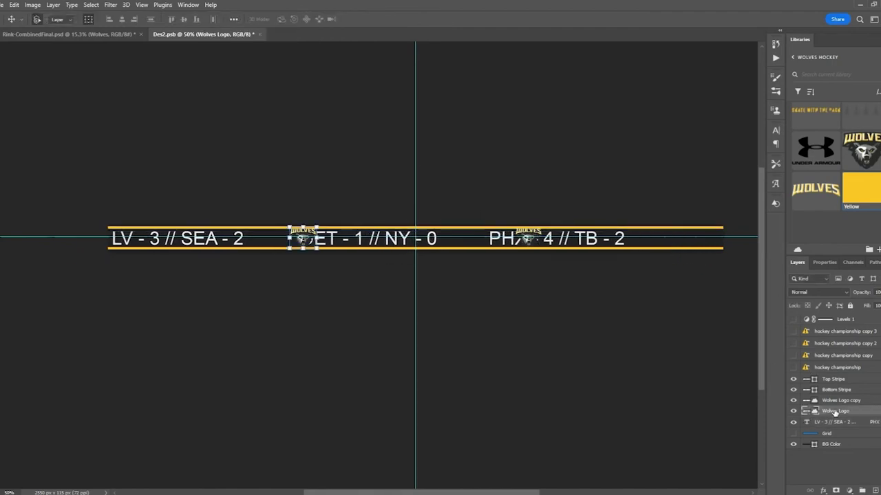
key(ctrl+t)
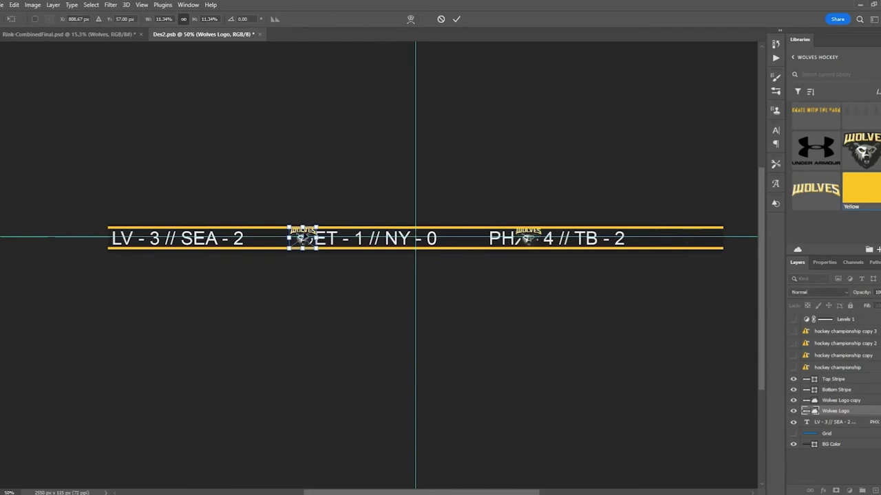
drag(302, 238, 277, 238)
key(ctrl+plus)
key(ctrl+plus)
key(ctrl+plus)
scroll(205, 207, left, 5)
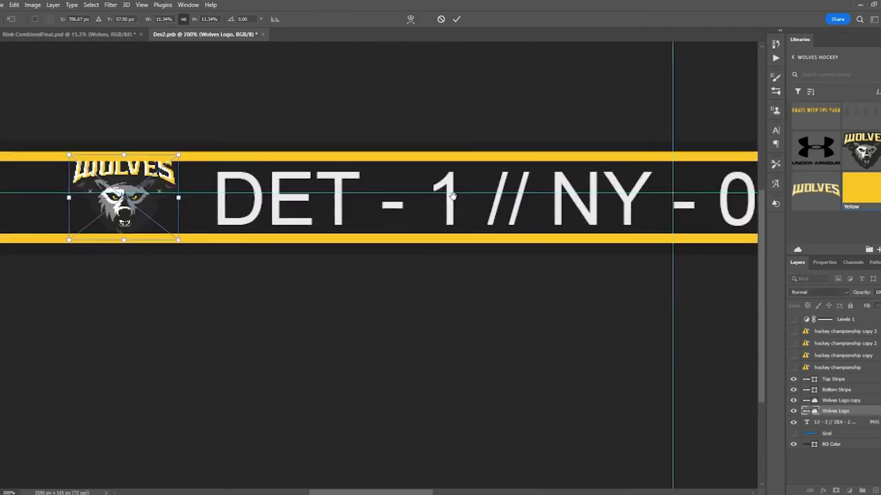
drag(251, 157, 226, 188)
click(456, 18)
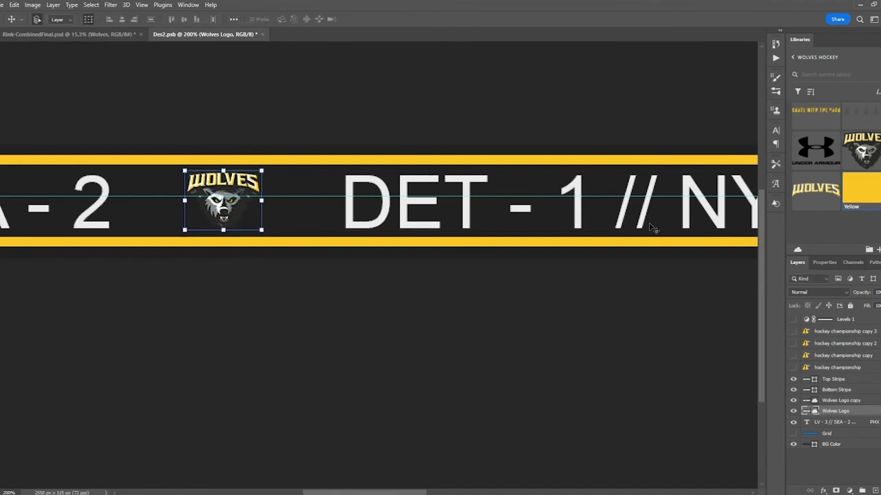
Delete the old second logo and duplicate the resized one into the gap before "PHX - 4".
click(851, 403)
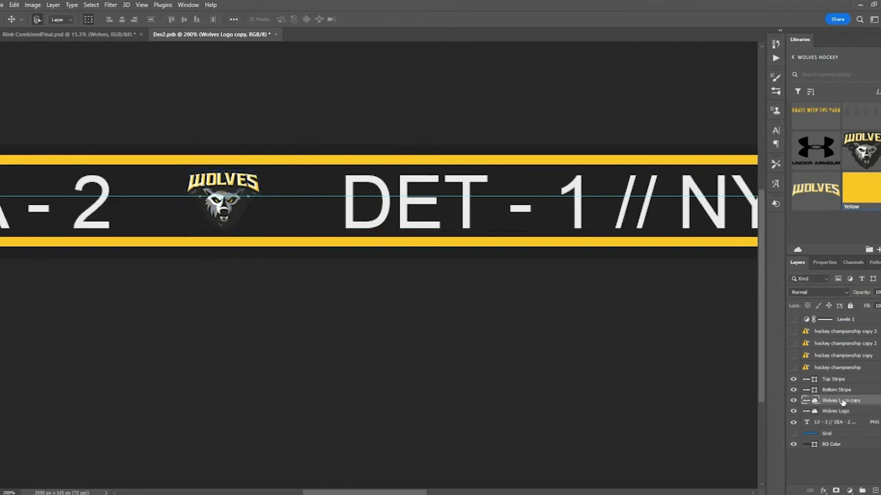
key(Delete)
drag(225, 210, 585, 175)
drag(500, 177, 546, 181)
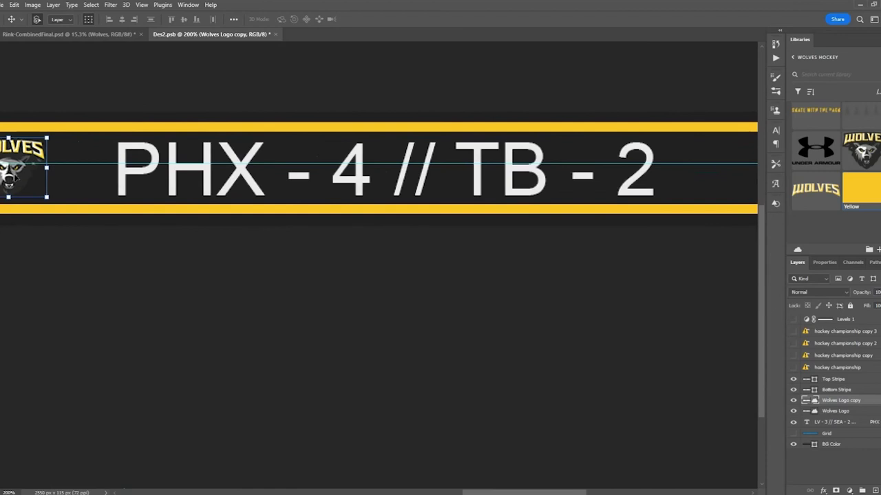
Duplicate the Wolves logo once more and position the copy just after "TB - 2".
drag(15, 178, 617, 178)
drag(462, 162, 124, 167)
drag(270, 187, 383, 188)
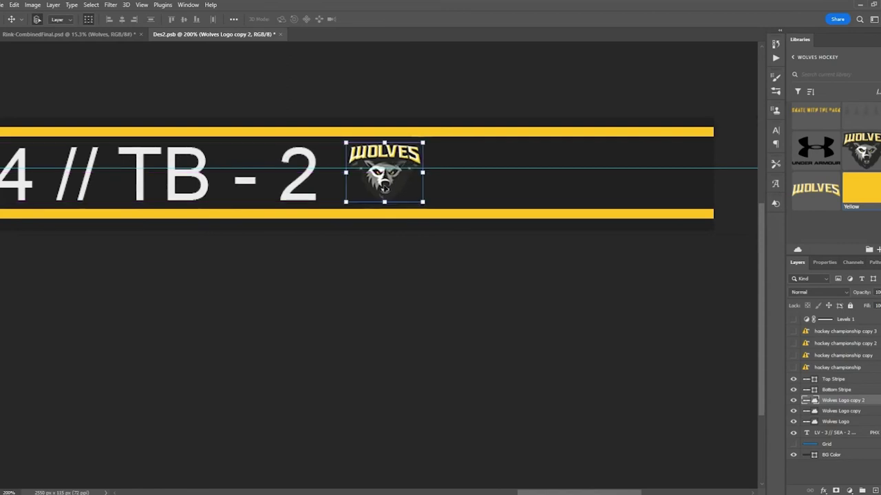
Left-align the banner's score text and extend it with spaces after "TB - 2" into the third Wolves logo's gap.
double_click(806, 433)
click(426, 235)
drag(523, 202, 724, 202)
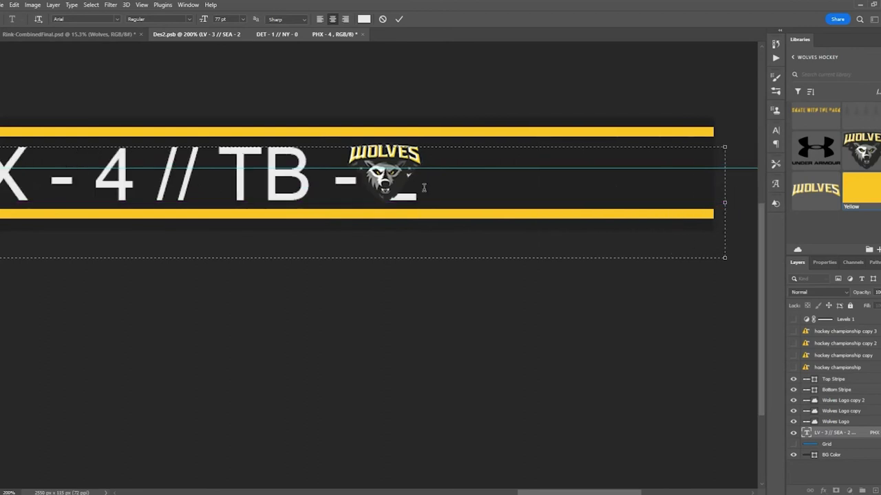
key(BackSpace)
key(BackSpace)
key(BackSpace)
key(BackSpace)
key(BackSpace)
key(BackSpace)
key(BackSpace)
key(BackSpace)
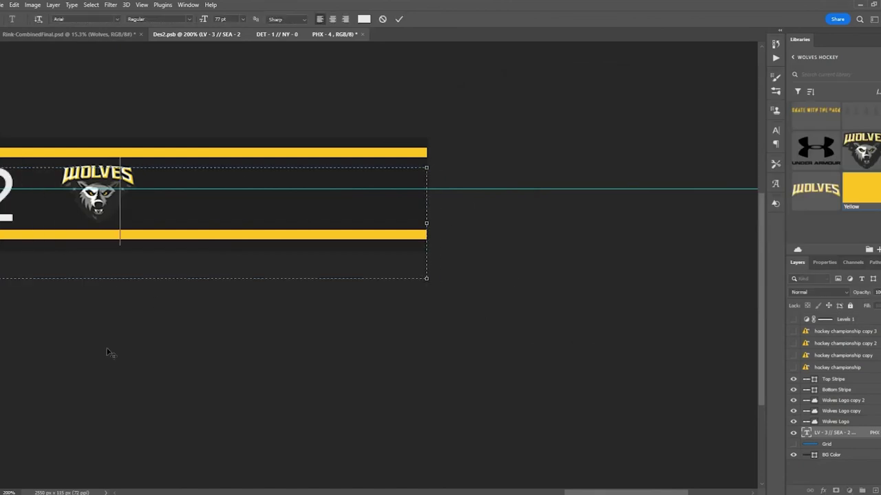
Add more spaces to carry the score text past the third Wolves logo, and append "ANA -".
key(Home)
key(Right)
key(Right)
key(Right)
key(Right)
key(Right)
key(Right)
key(Right)
key(Right)
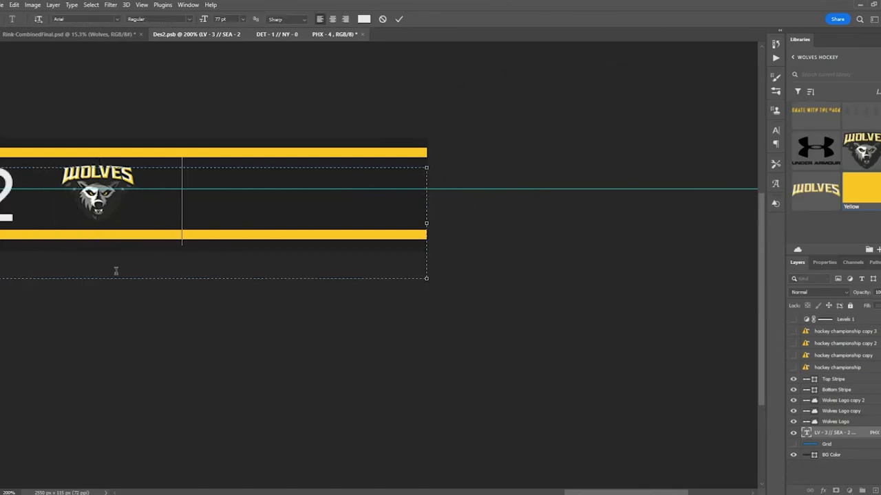
text(ANA -)
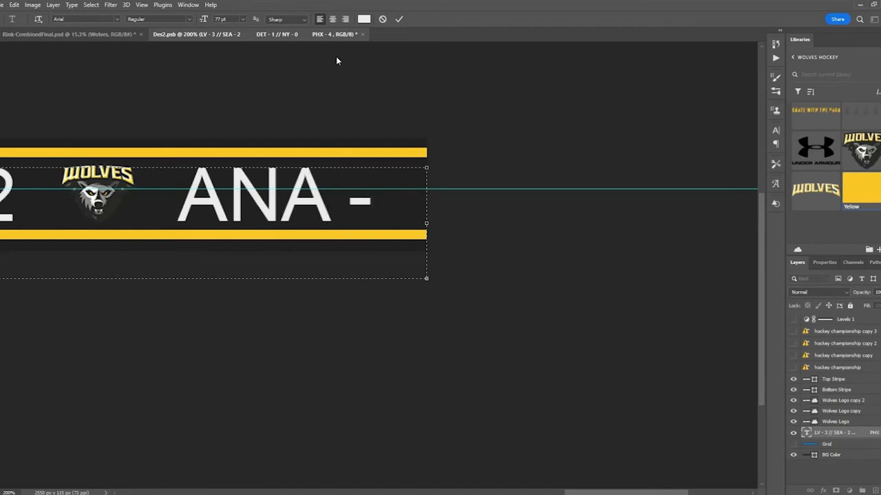
click(399, 19)
Review the full score banner, save it, and return to the Rink-CombinedFinal.psd document.
scroll(263, 332, left, 15)
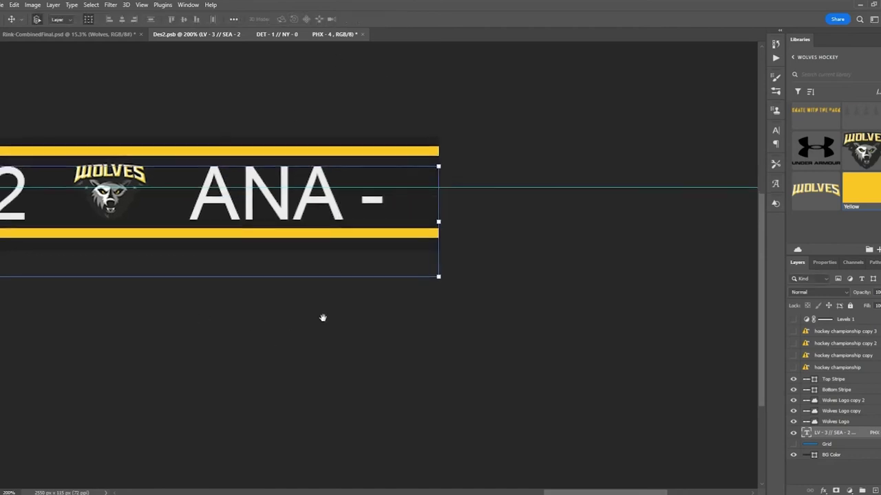
scroll(407, 300, down, 1)
scroll(407, 300, up, 1)
scroll(413, 296, left, 10)
key(ctrl+0)
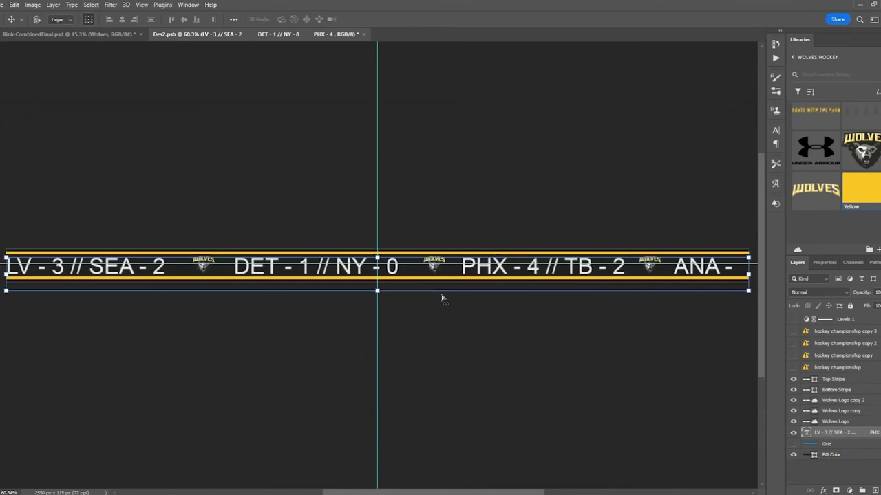
key(ctrl+s)
click(83, 35)
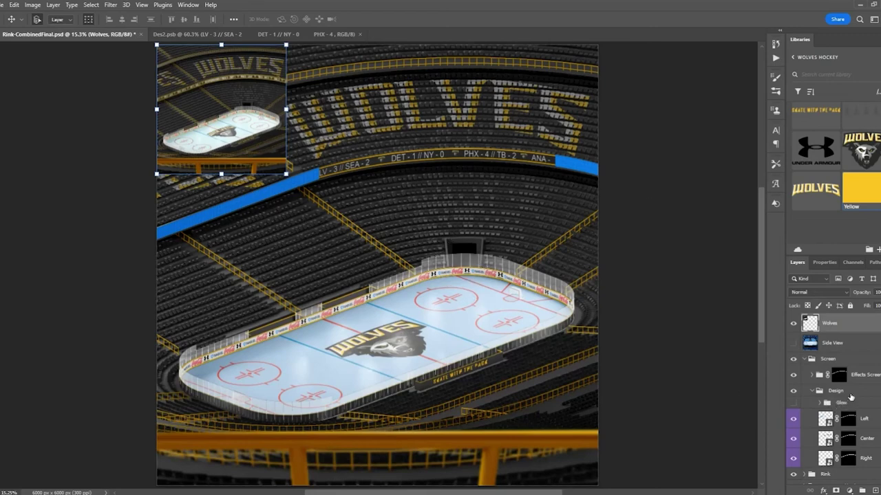
Check the layers inside the Screen group's Glow folder and turn on the Glow folder's visibility.
scroll(846, 377, down, 1)
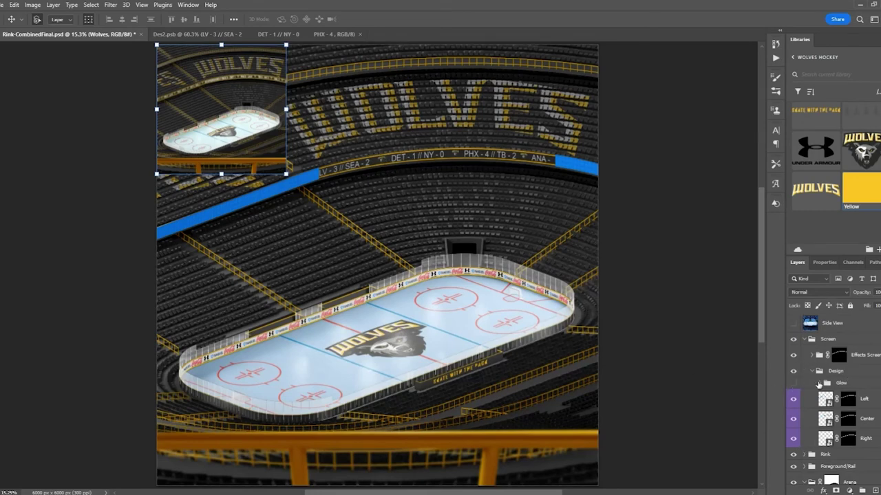
click(818, 383)
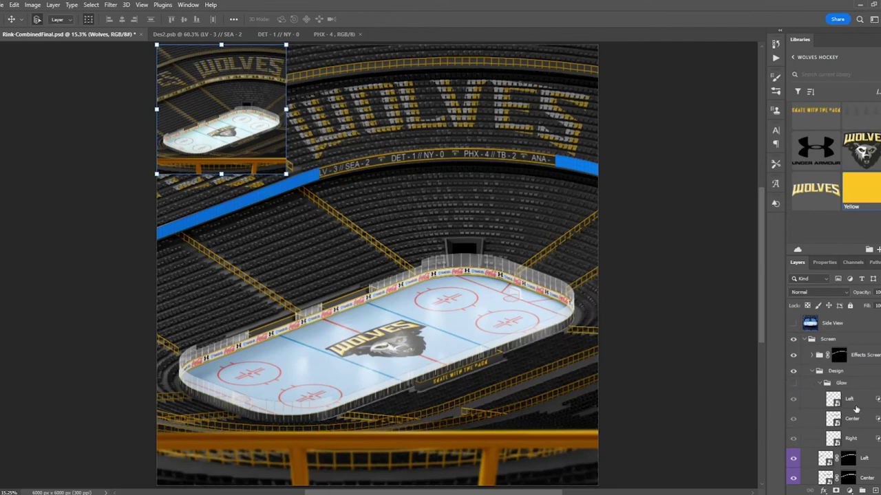
click(821, 383)
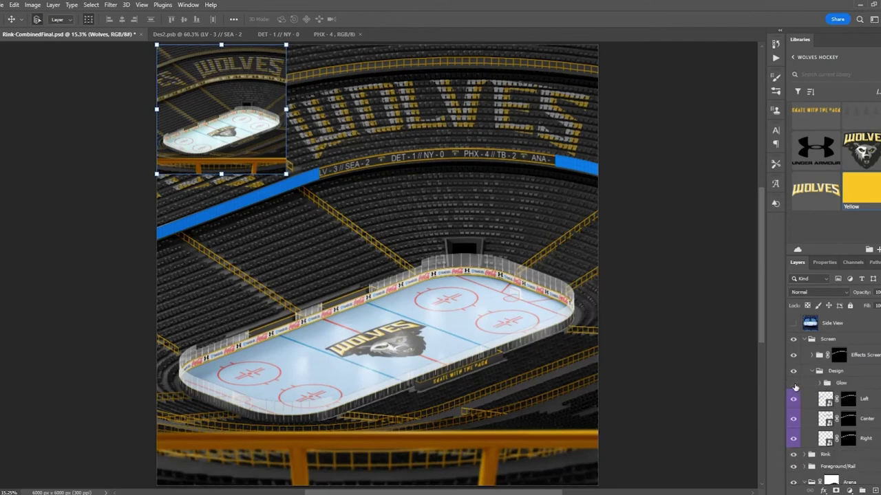
click(794, 383)
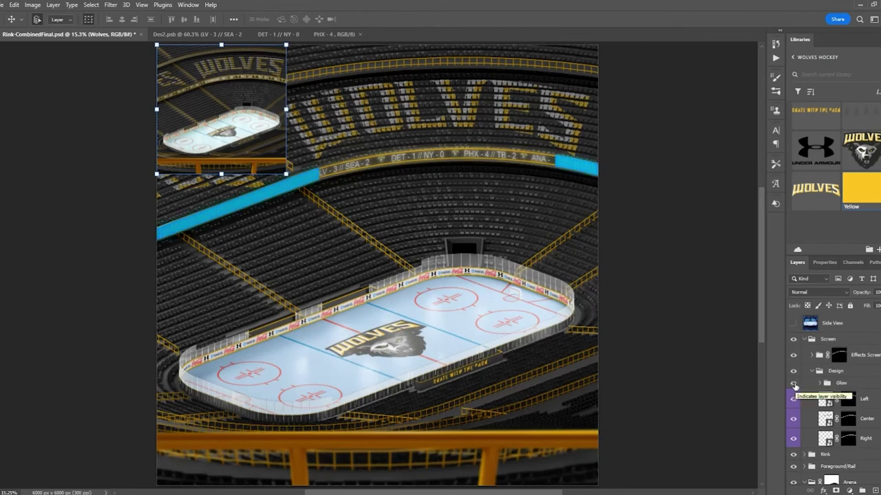
click(794, 384)
click(794, 384)
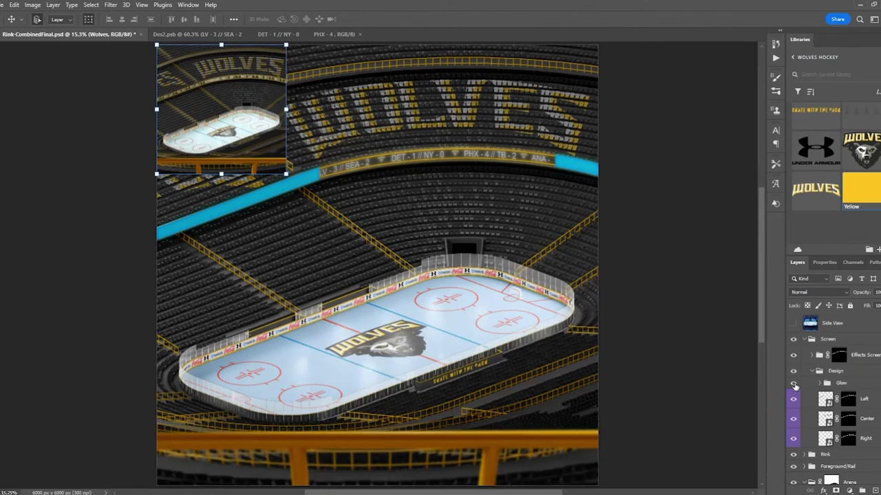
scroll(805, 387, down, 2)
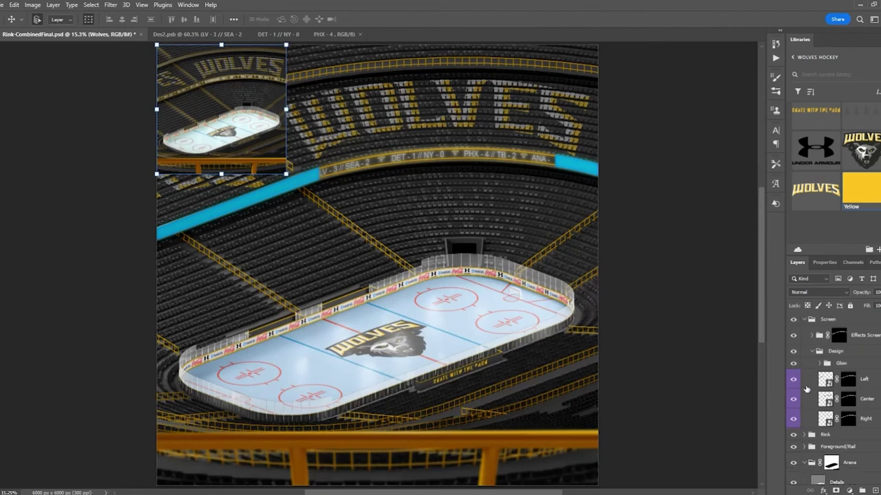
scroll(812, 385, down, 1)
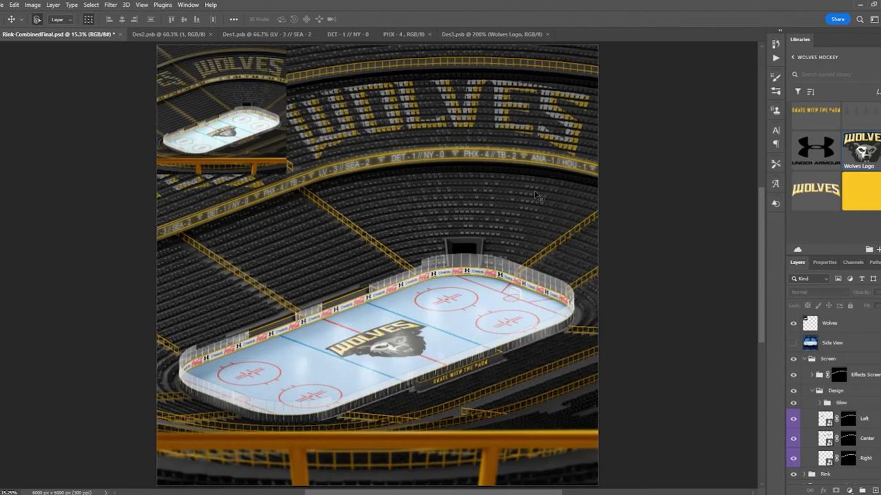
Hide the Wolves reference thumbnail layer covering the arena's upper corner.
click(210, 138)
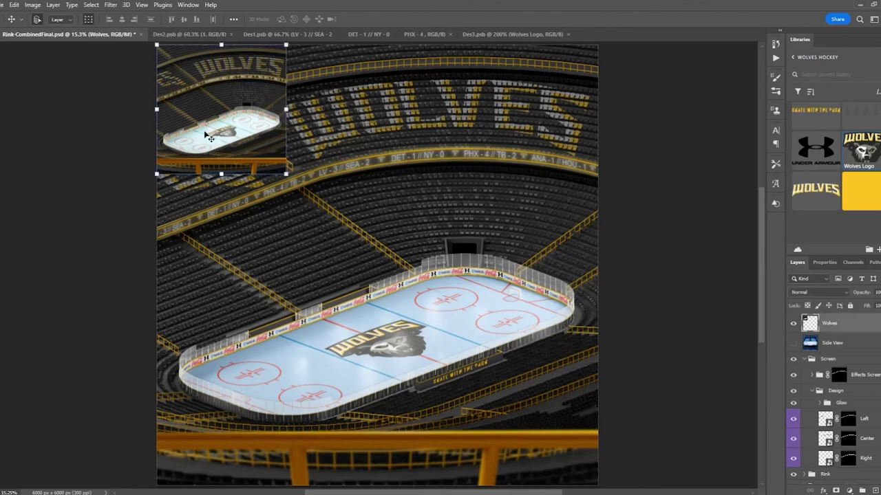
click(794, 322)
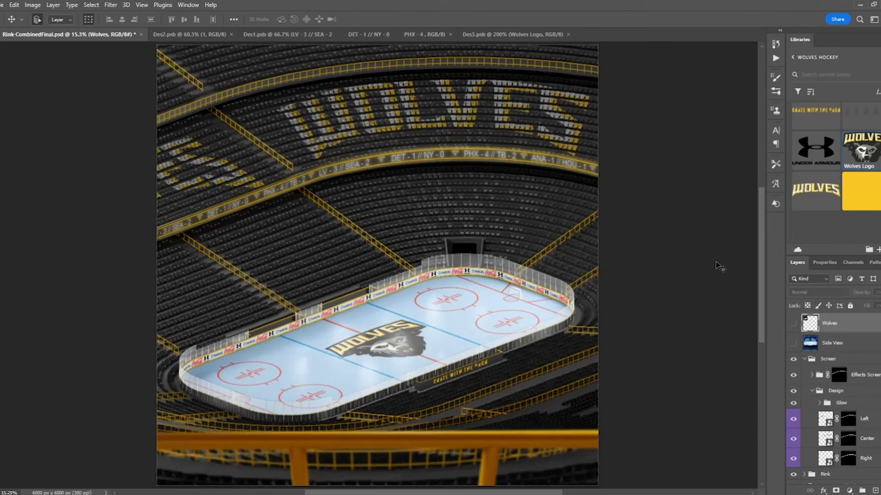
Examine the arena seats, rink-board ads and glowing ribbon-screen ticker up close, at up to 300% magnification.
key(ctrl+plus)
key(ctrl+plus)
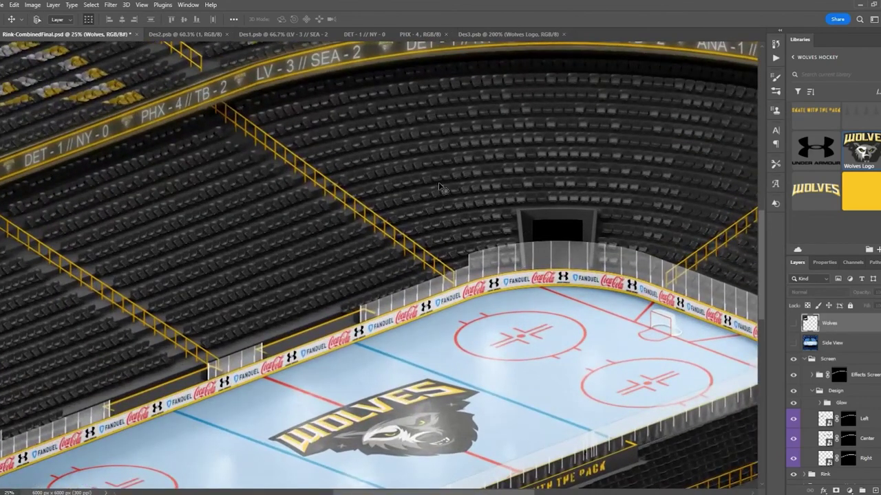
key(ctrl+plus)
key(ctrl+plus)
key(ctrl+plus)
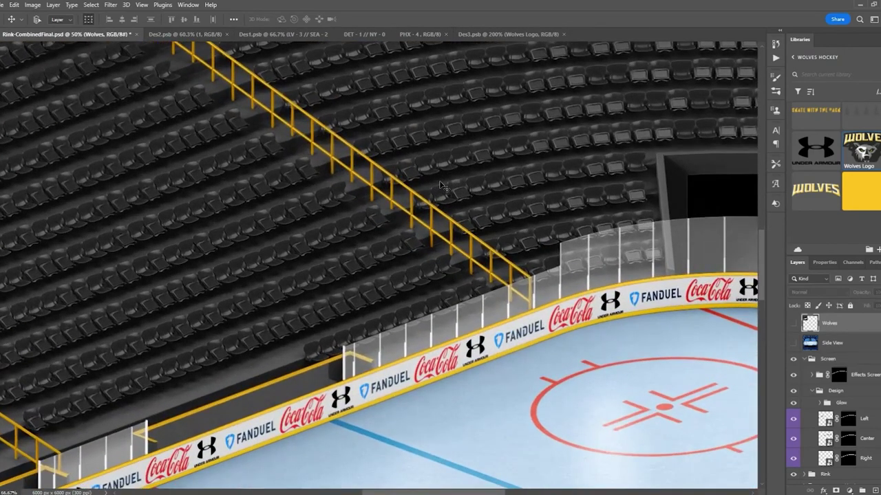
scroll(441, 187, up, 2)
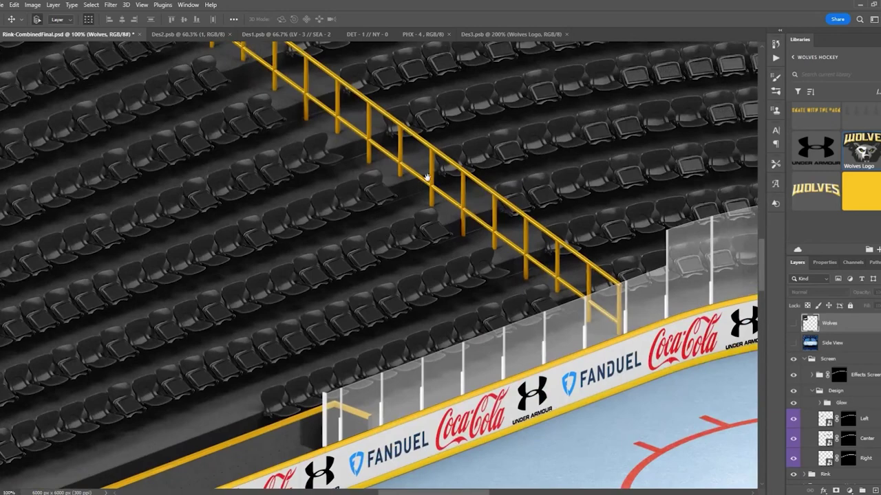
scroll(501, 144, up, 5)
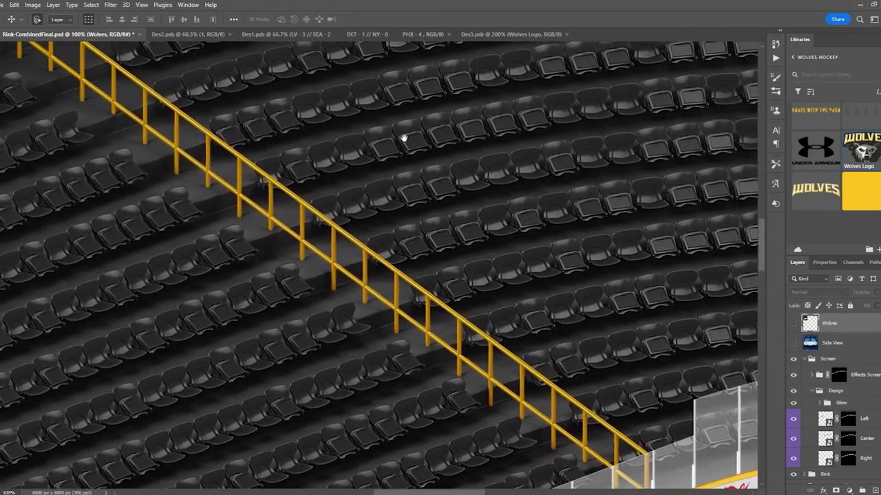
scroll(404, 138, up, 8)
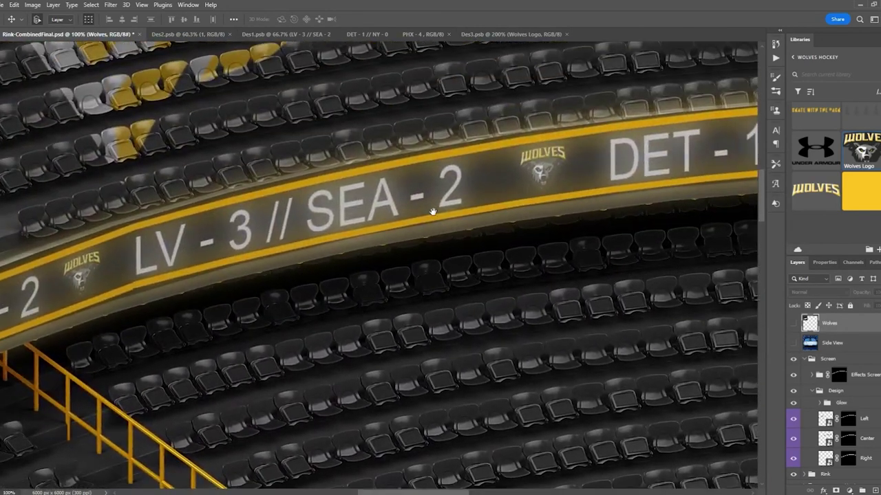
drag(550, 178, 289, 261)
drag(343, 267, 293, 261)
scroll(440, 256, right, 5)
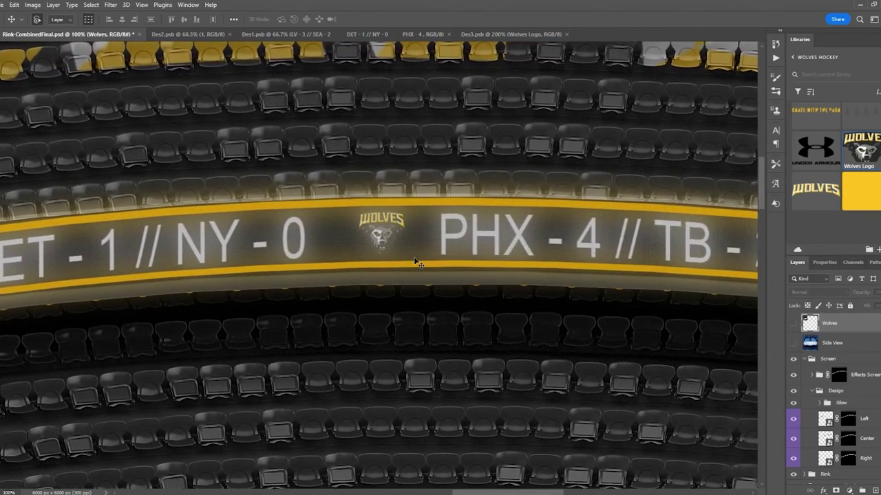
key(ctrl+plus)
key(ctrl+plus)
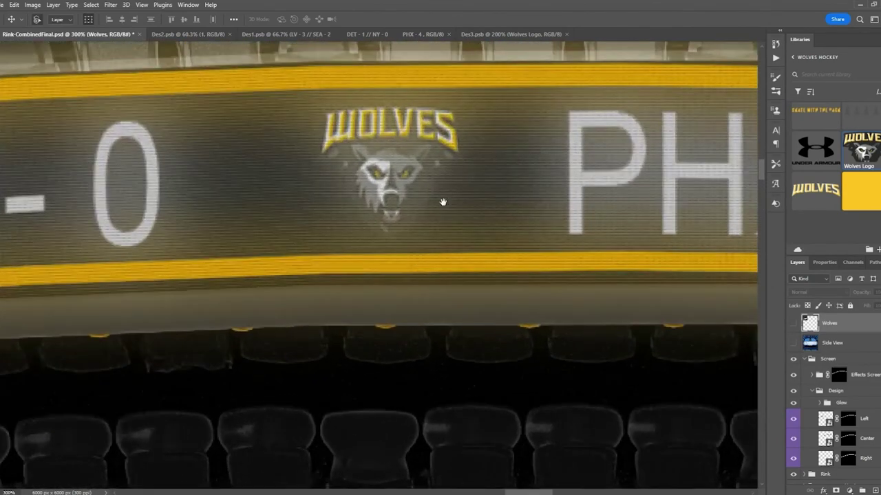
drag(560, 186, 178, 196)
drag(584, 194, 378, 219)
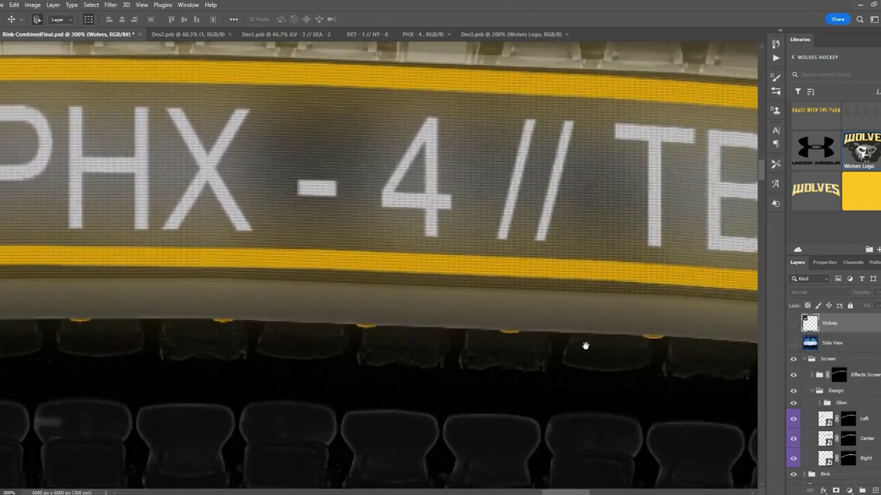
Hide the ribbon screen's Glow folder and view the whole arena.
click(794, 403)
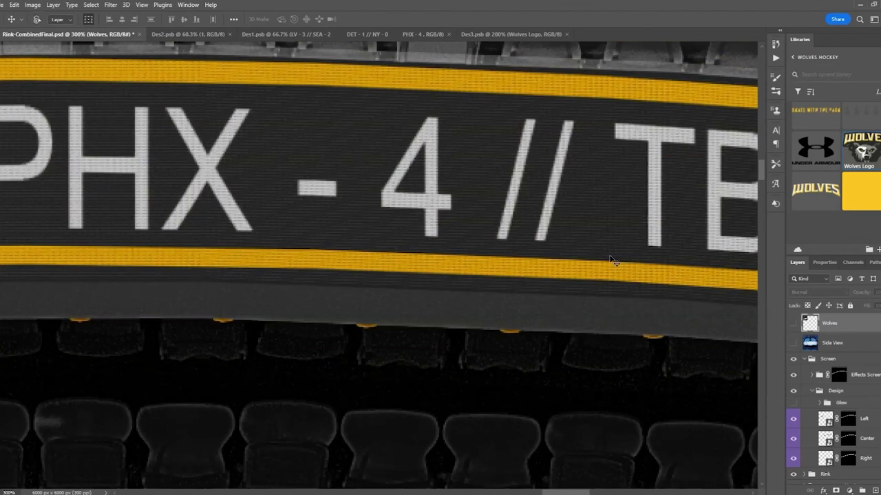
key(ctrl+0)
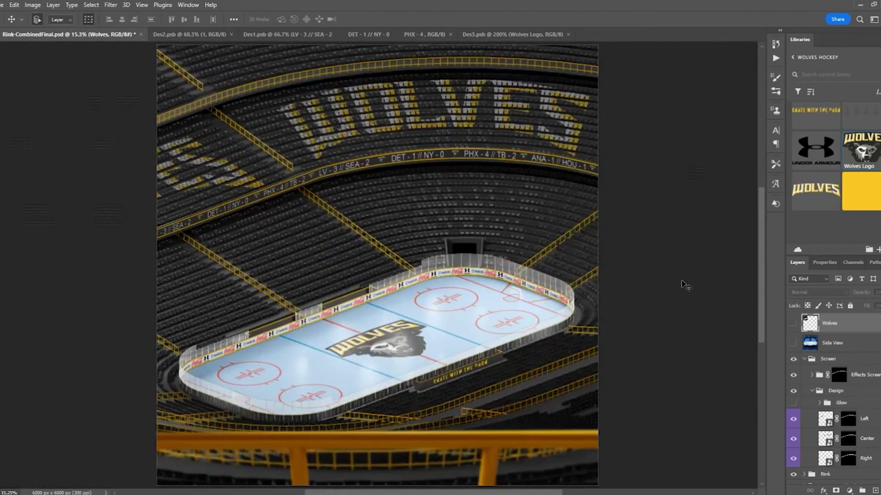